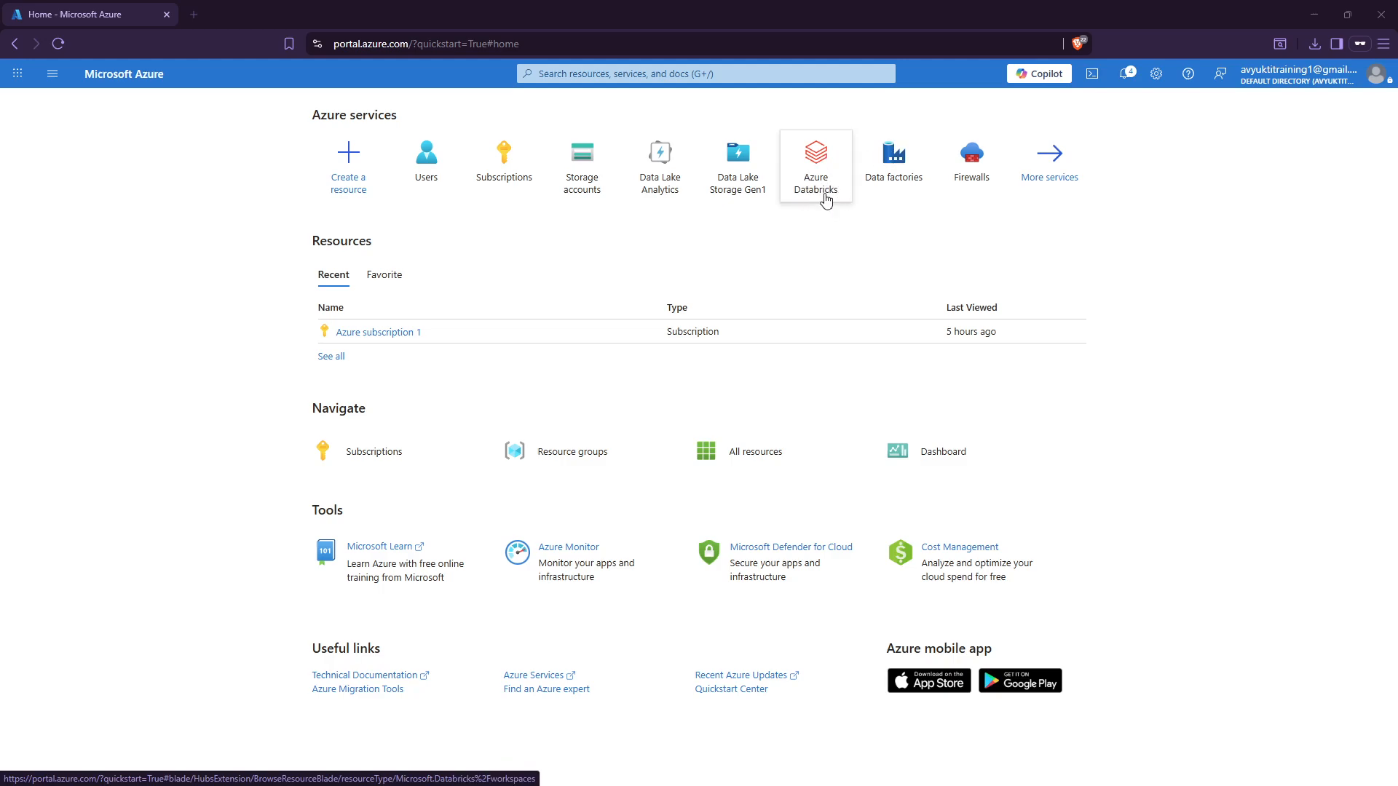
Search the portal for 'Databricks' and open the Azure Databricks services list.
click(567, 72)
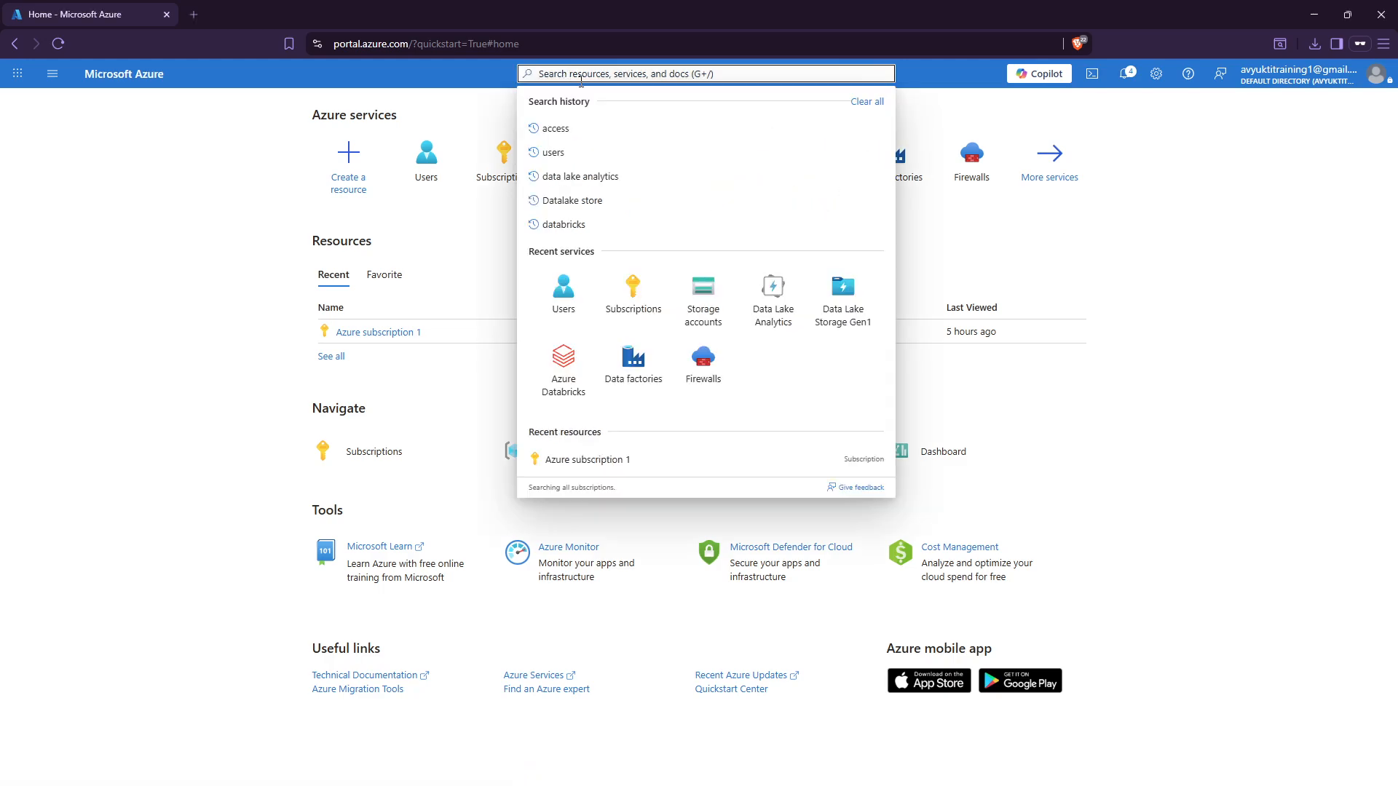
text(Datab)
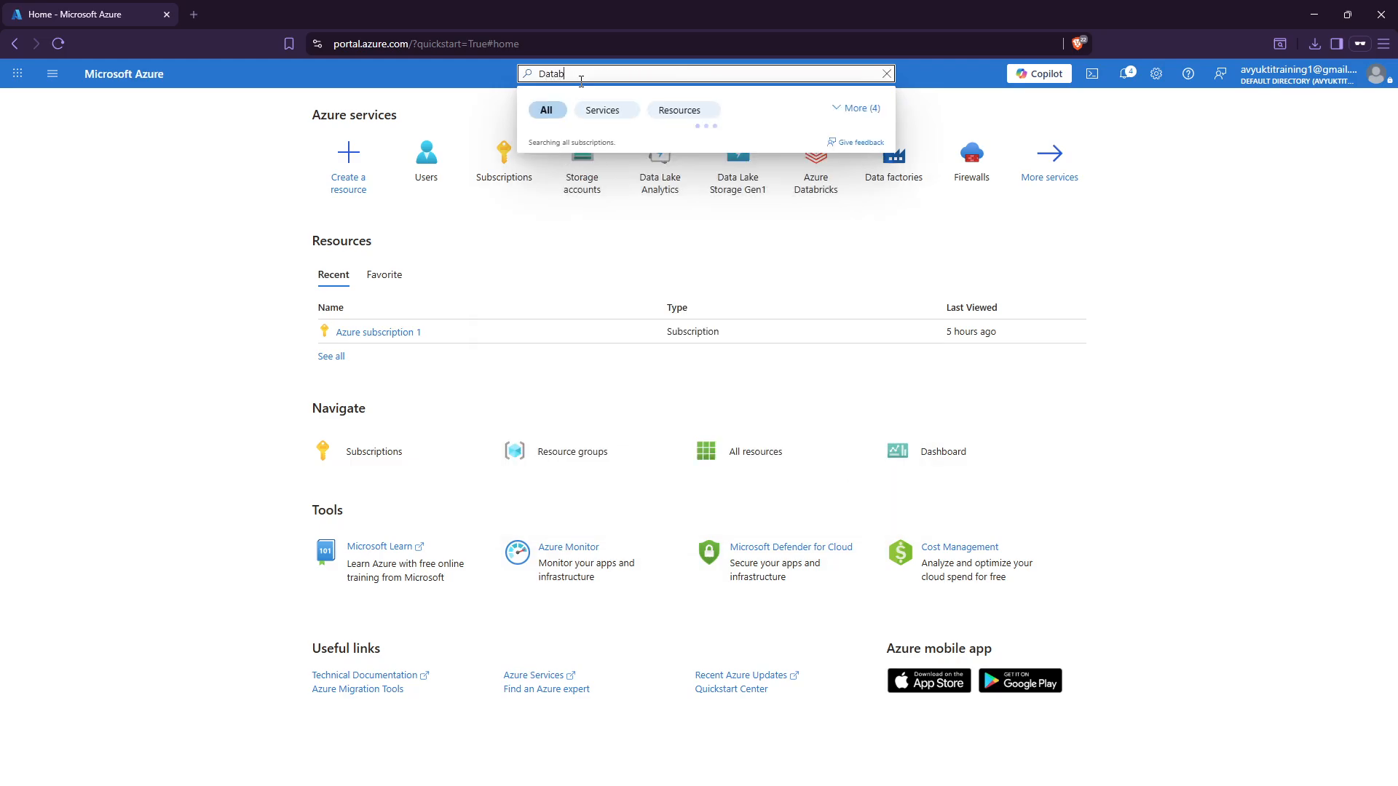
text(ricks)
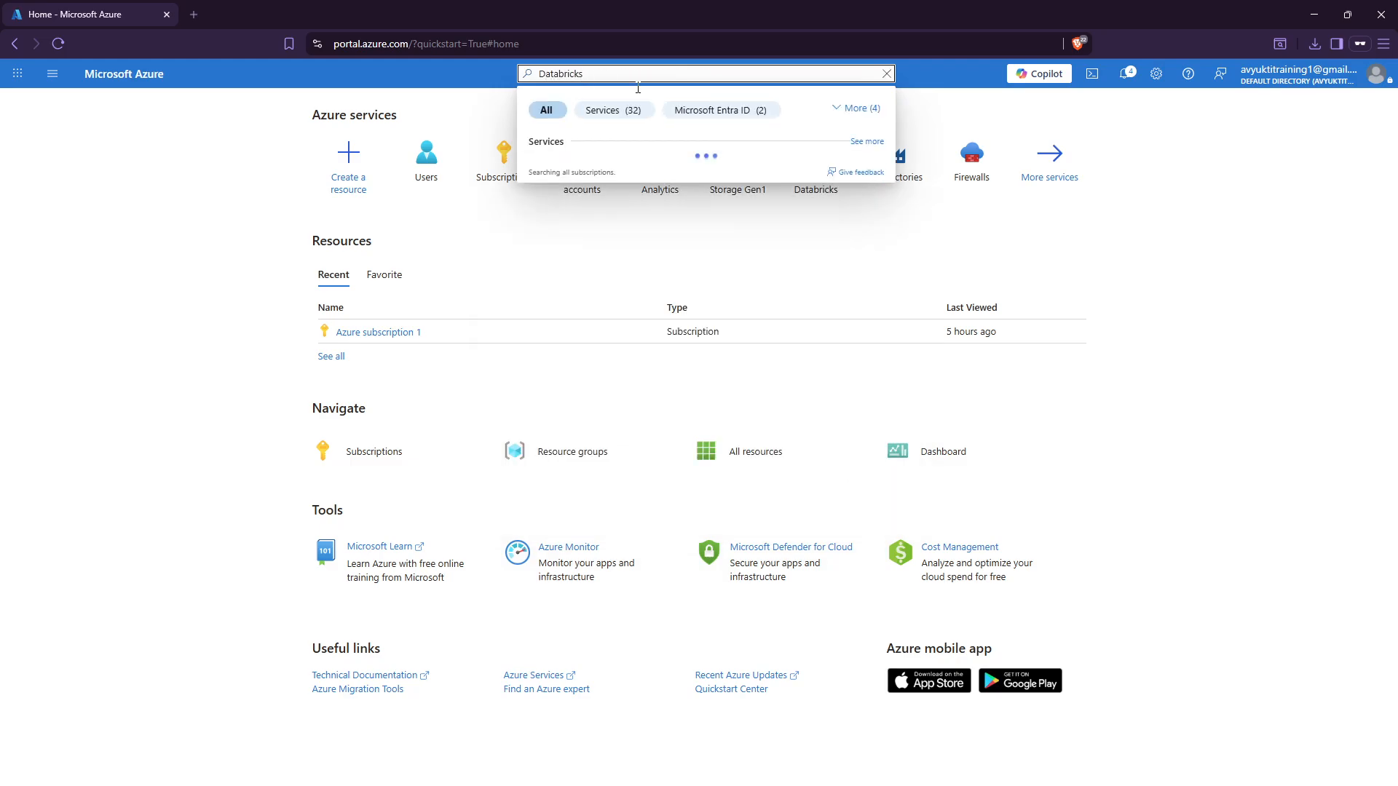
key(ctrl+a)
key(ctrl+plus)
key(ctrl+plus)
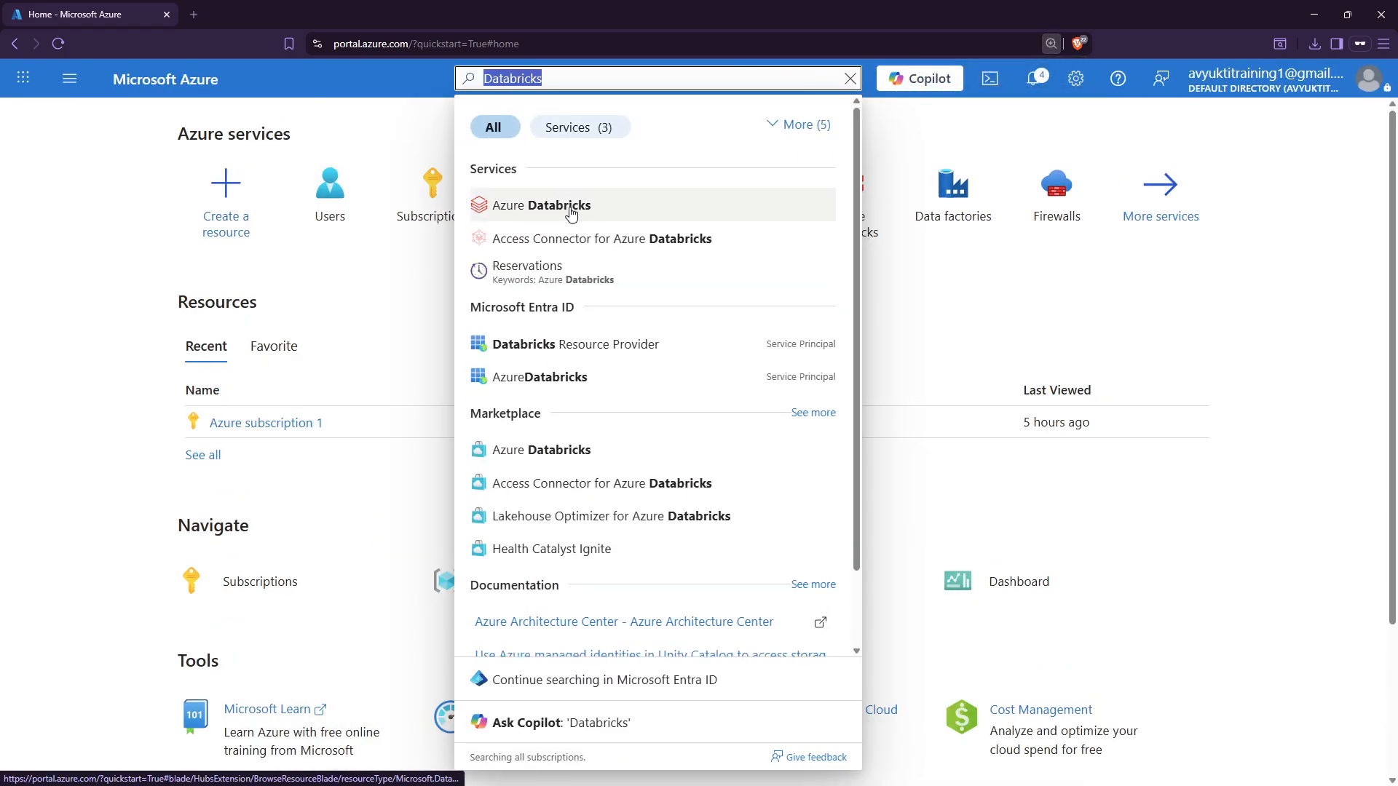
click(543, 206)
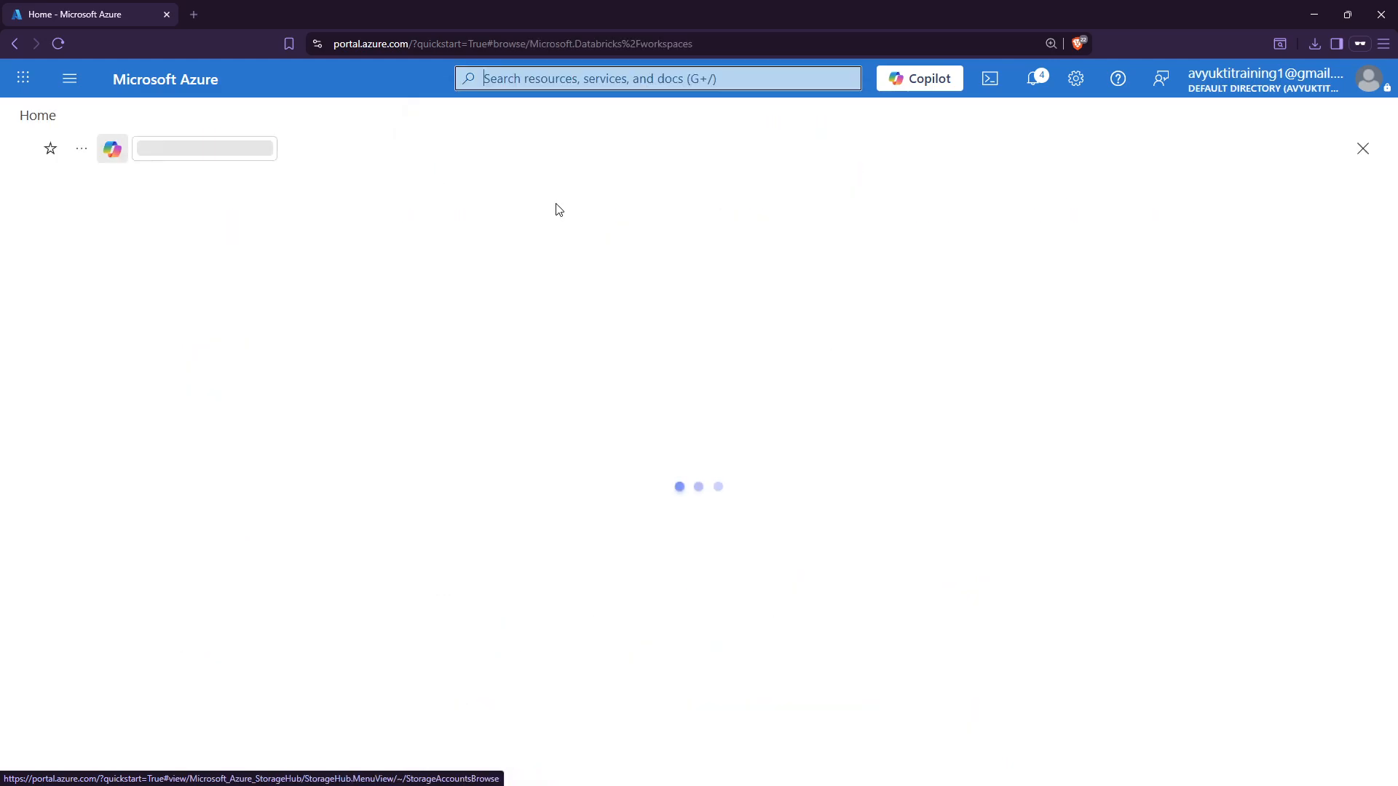
Highlight the Azure Databricks heading and the Apache Spark parts of the description, then zoom out.
drag(20, 151, 198, 152)
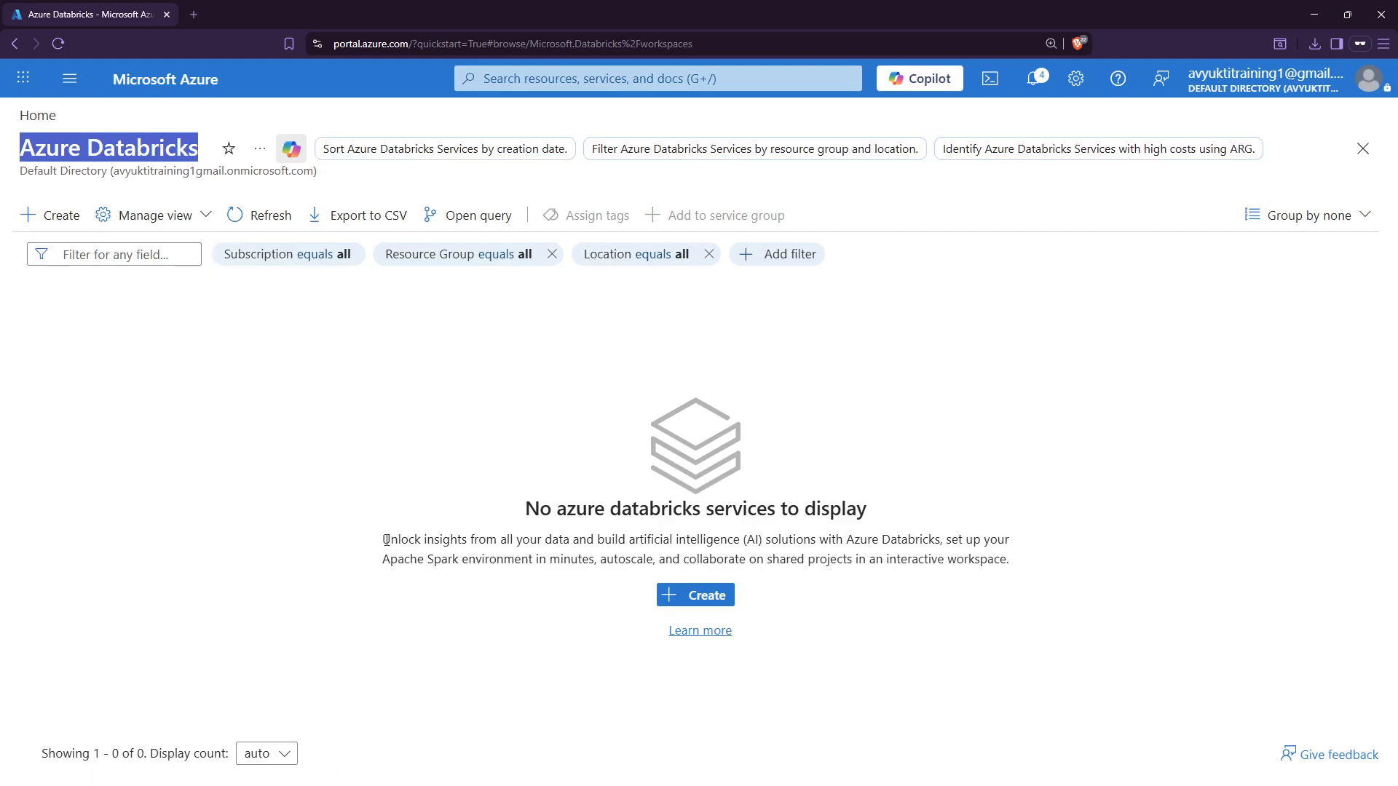
drag(386, 541, 959, 549)
click(592, 546)
drag(390, 559, 679, 560)
click(612, 559)
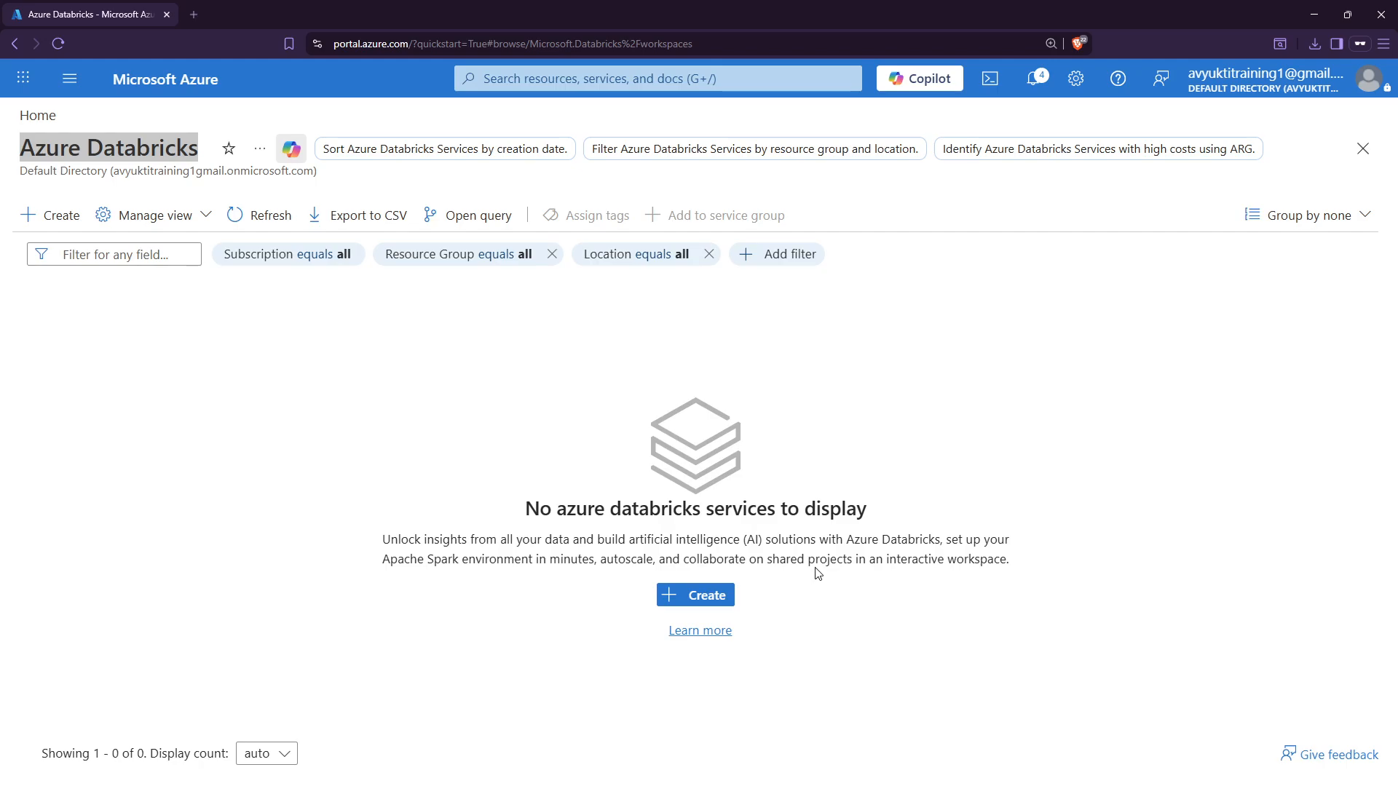
drag(980, 543, 647, 529)
click(352, 482)
key(ctrl+minus)
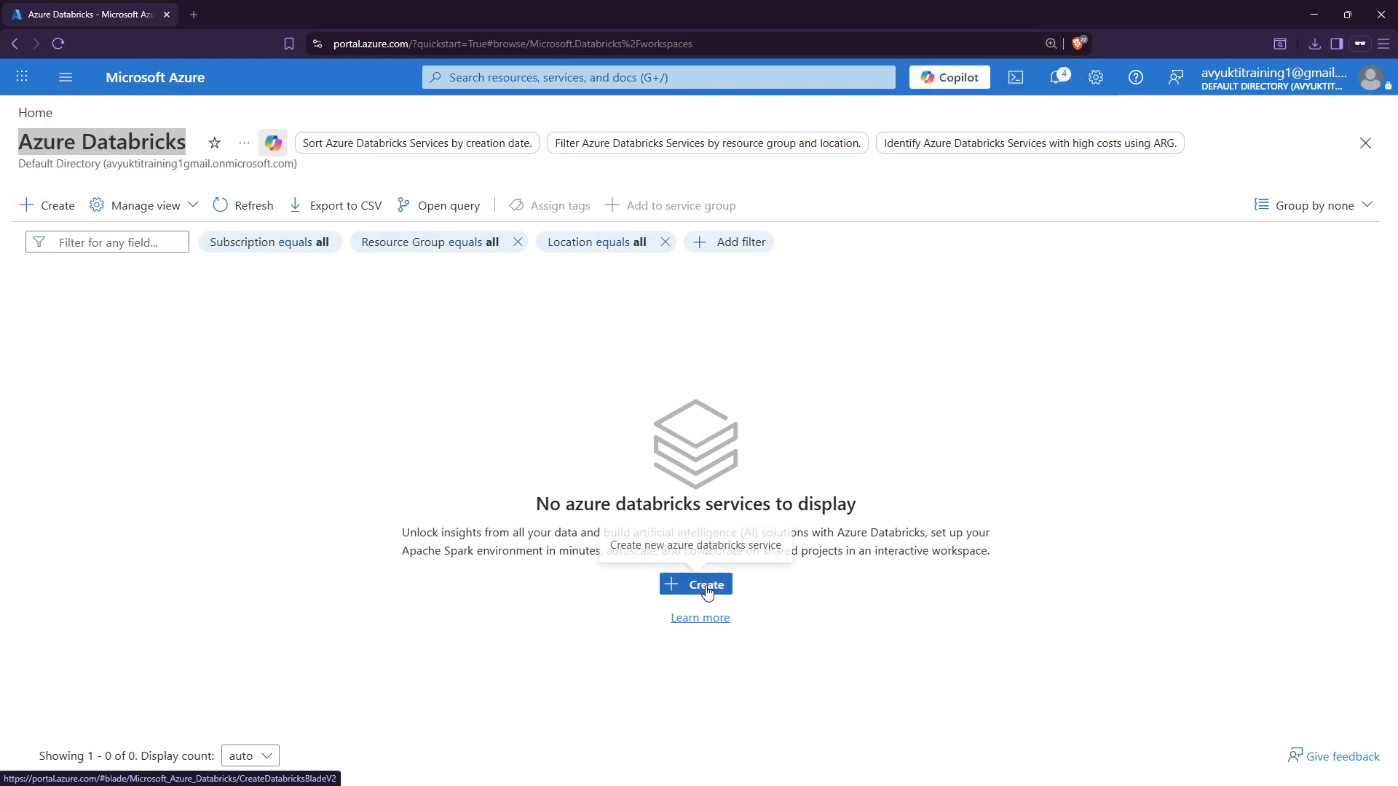
Start a new Databricks workspace, keeping Azure subscription 1 as the subscription.
click(70, 210)
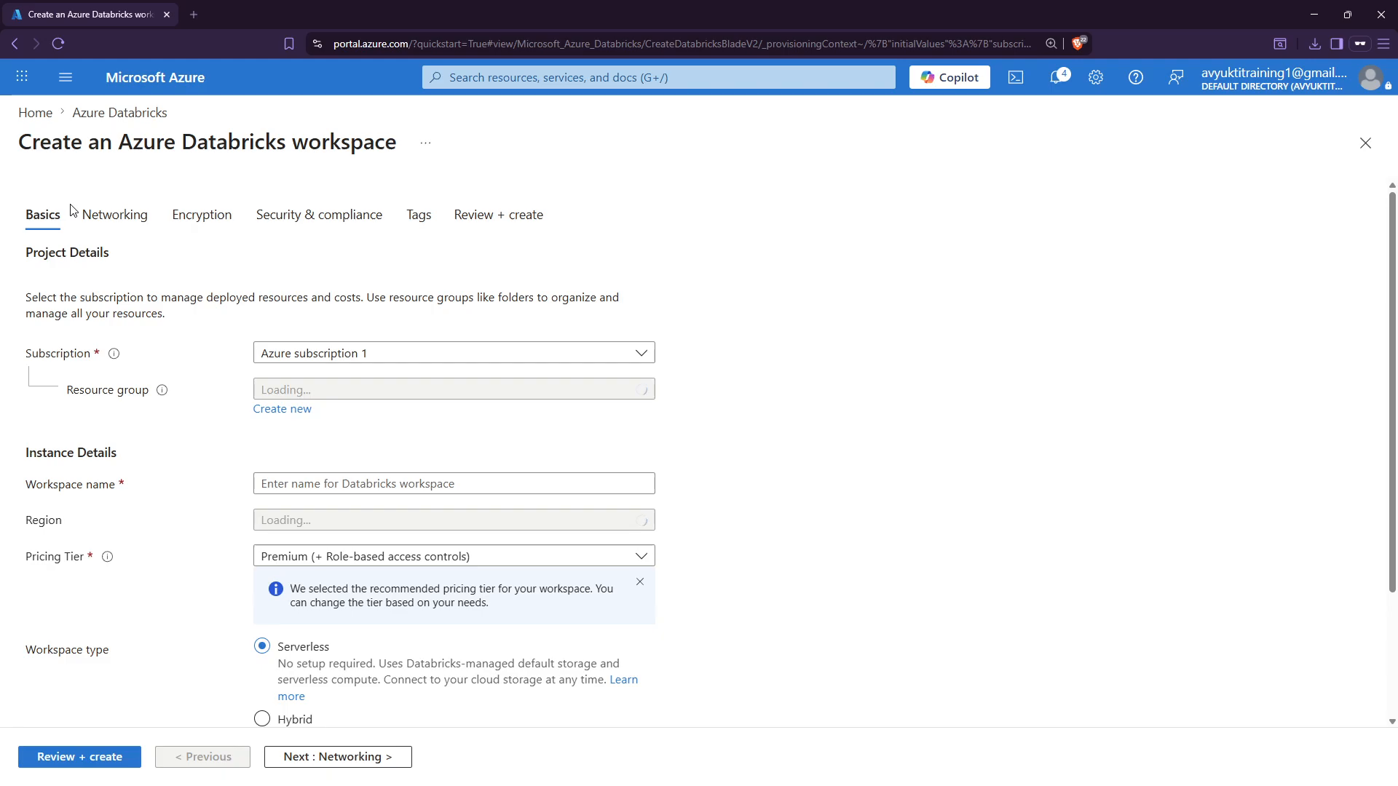
key(ctrl+minus)
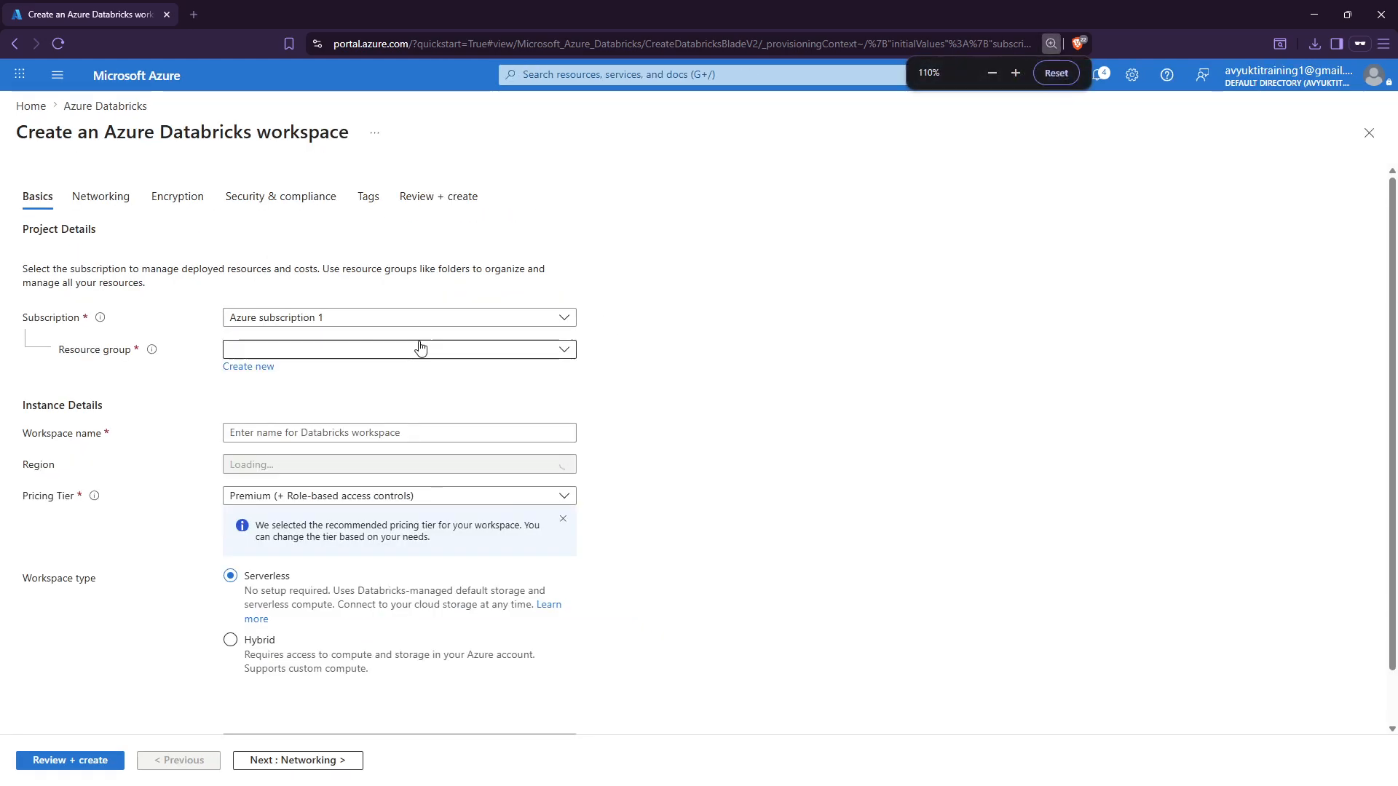
click(247, 320)
click(285, 374)
Create the new resource group tetrg2314 and select it for the workspace.
click(277, 350)
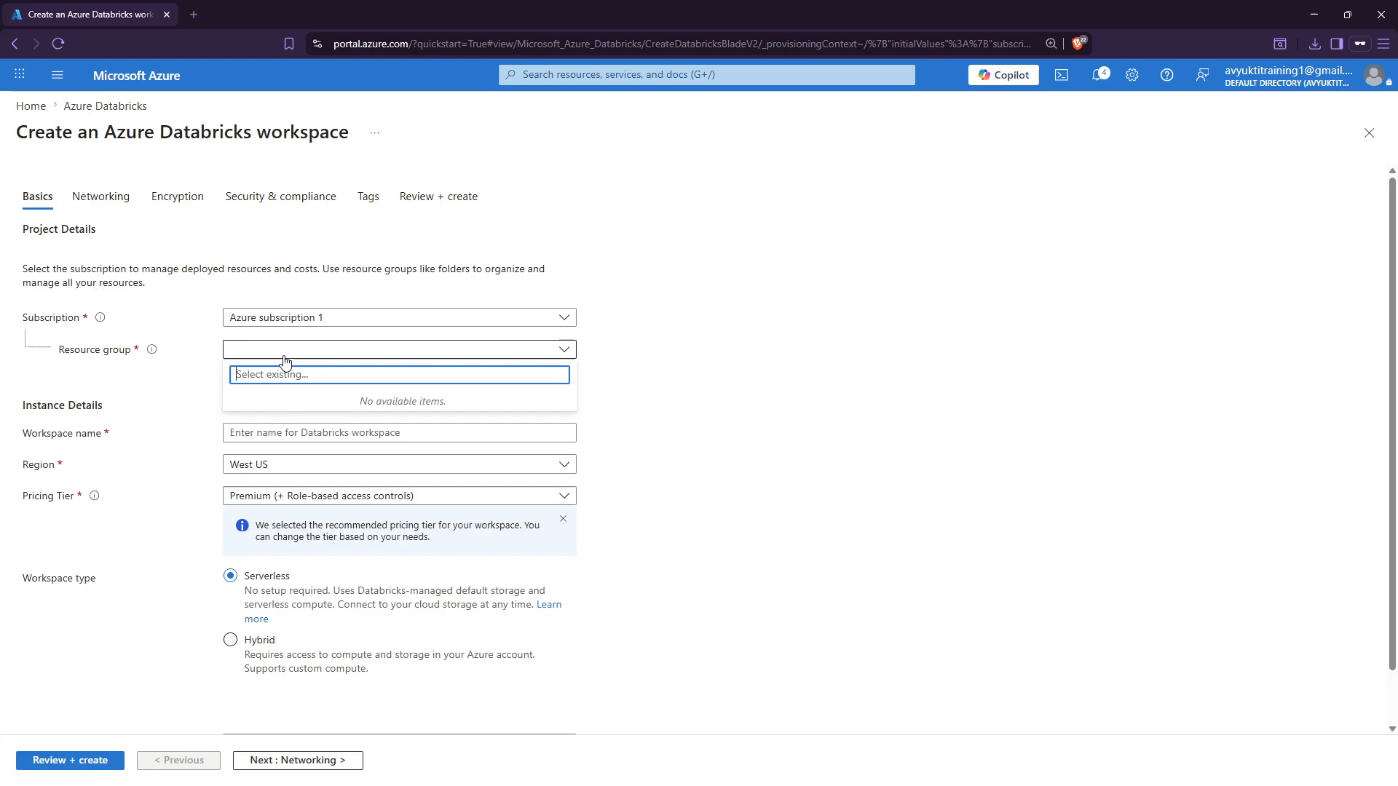
click(201, 383)
click(241, 366)
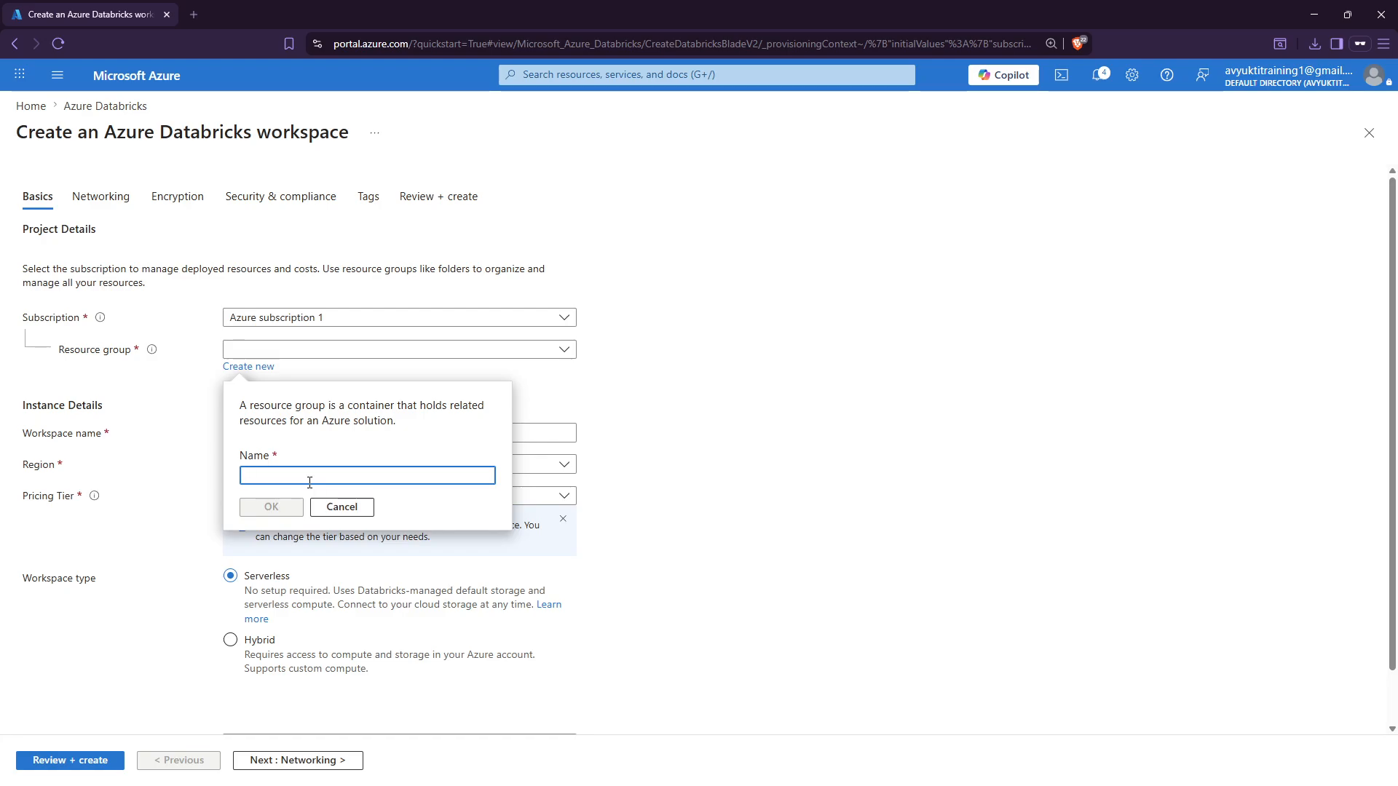
text(tetr)
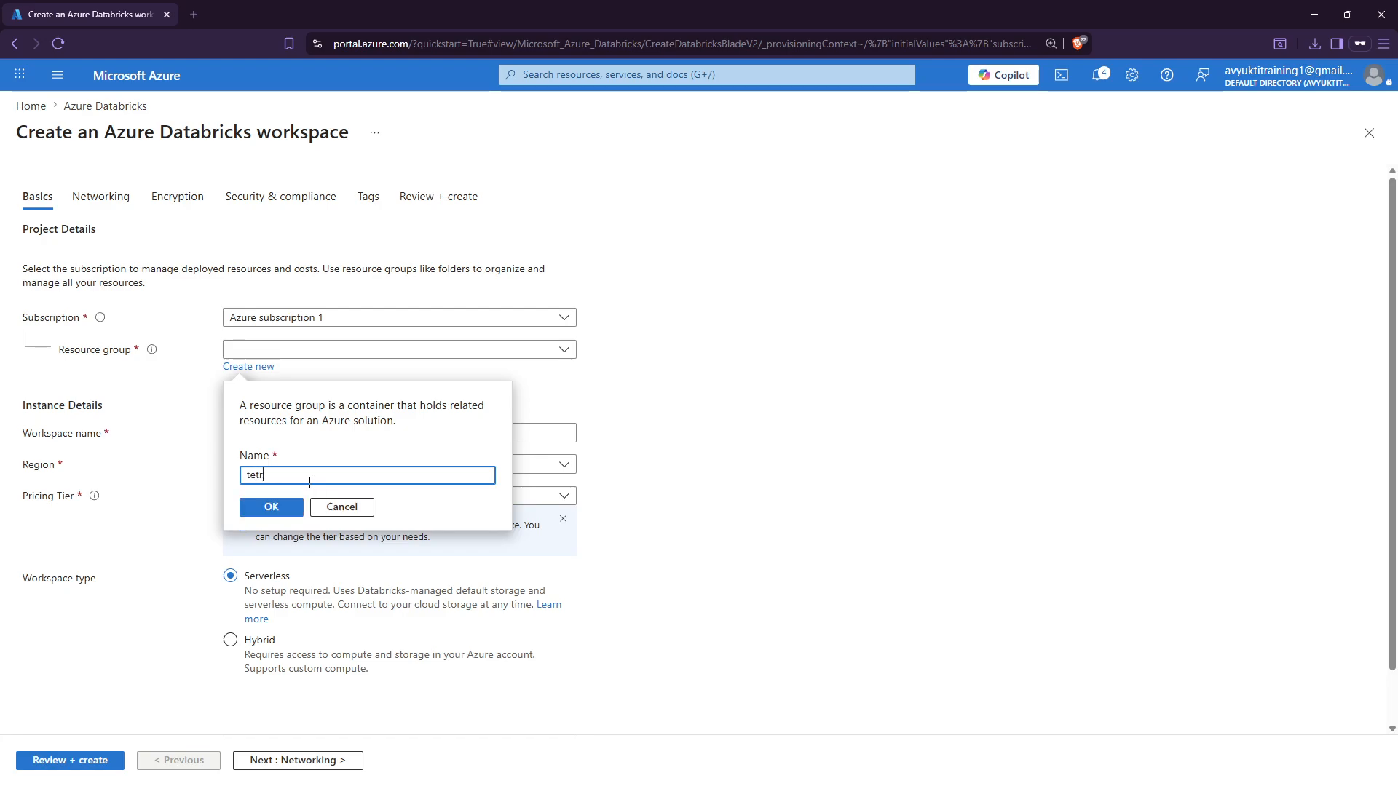
text(g2314)
double_click(309, 482)
click(271, 507)
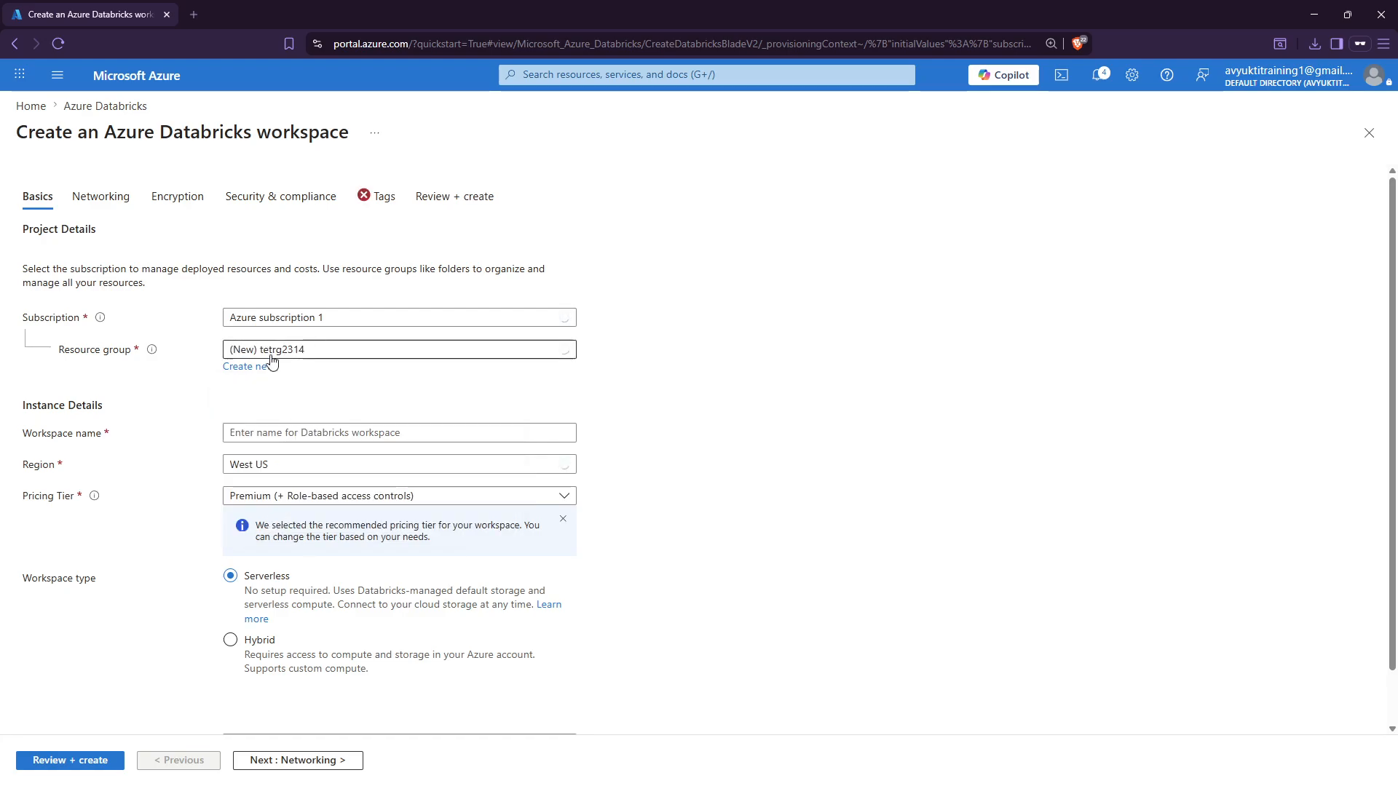
click(337, 351)
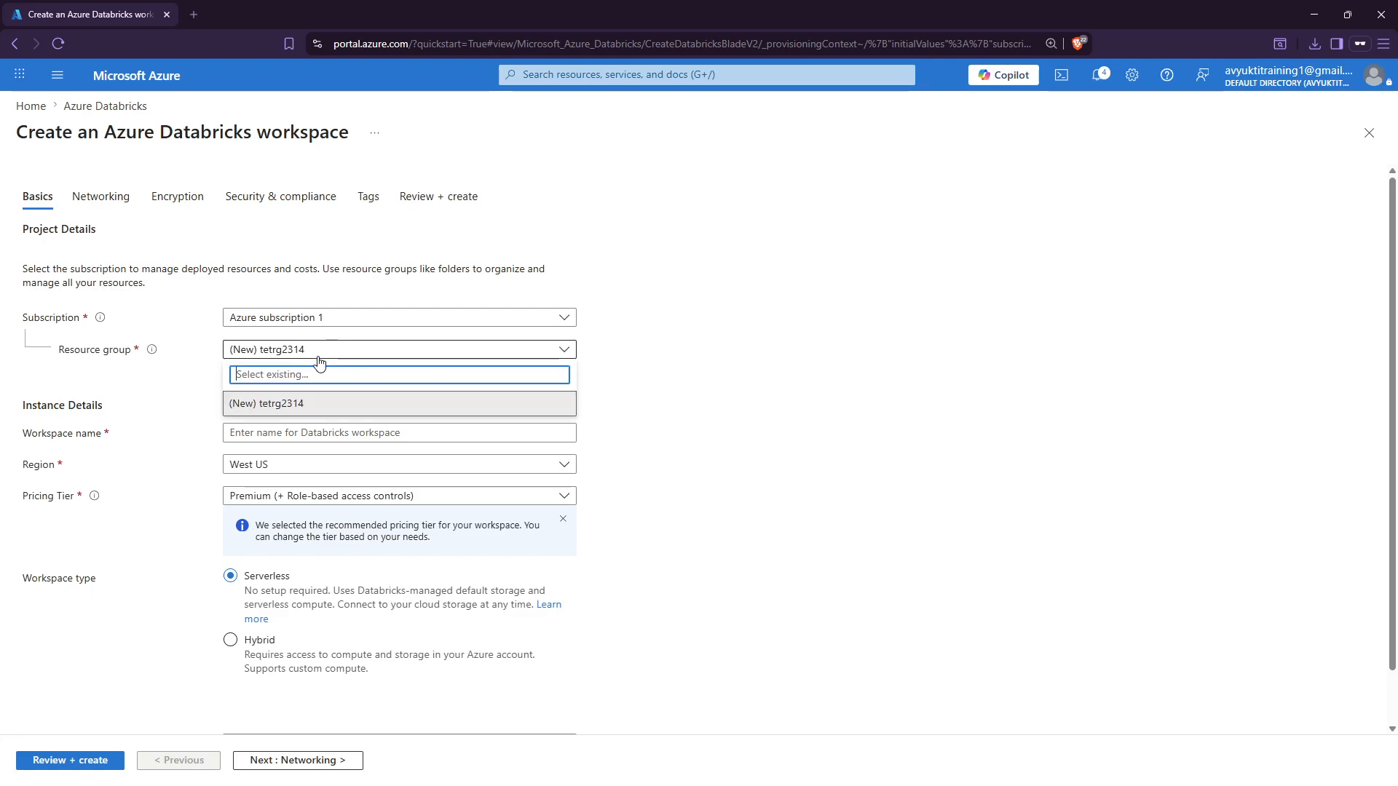
click(284, 415)
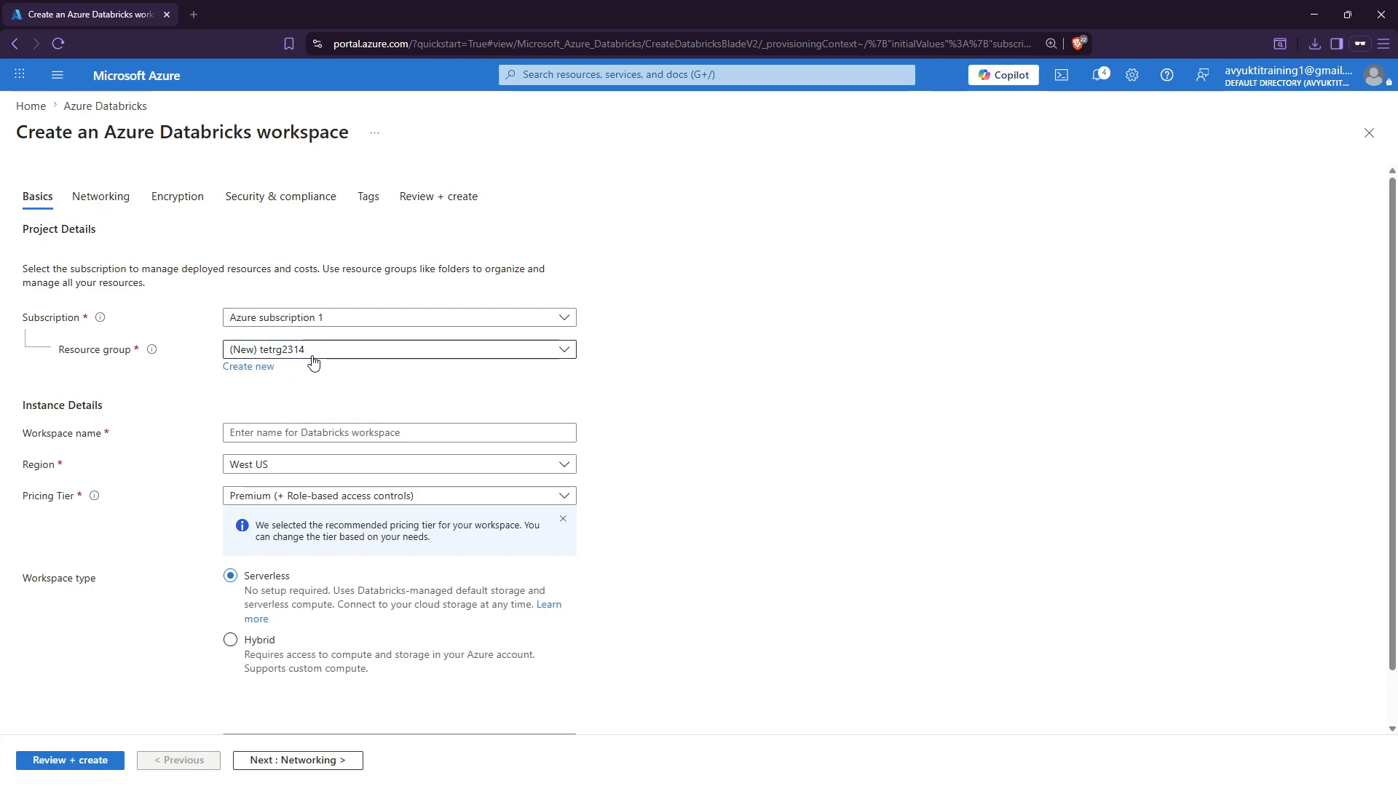
click(273, 431)
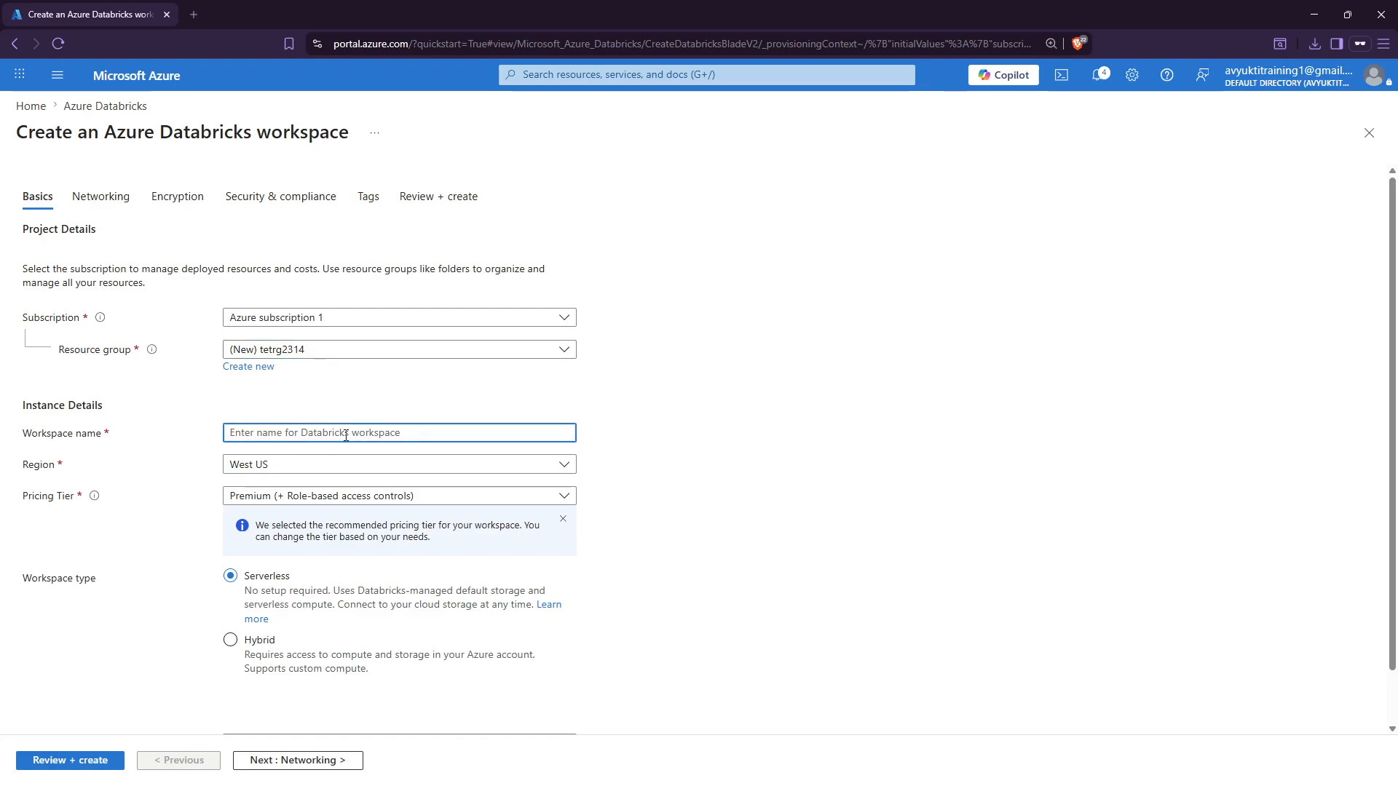
Name the workspace demows2314 and keep West US as the region.
text(demo)
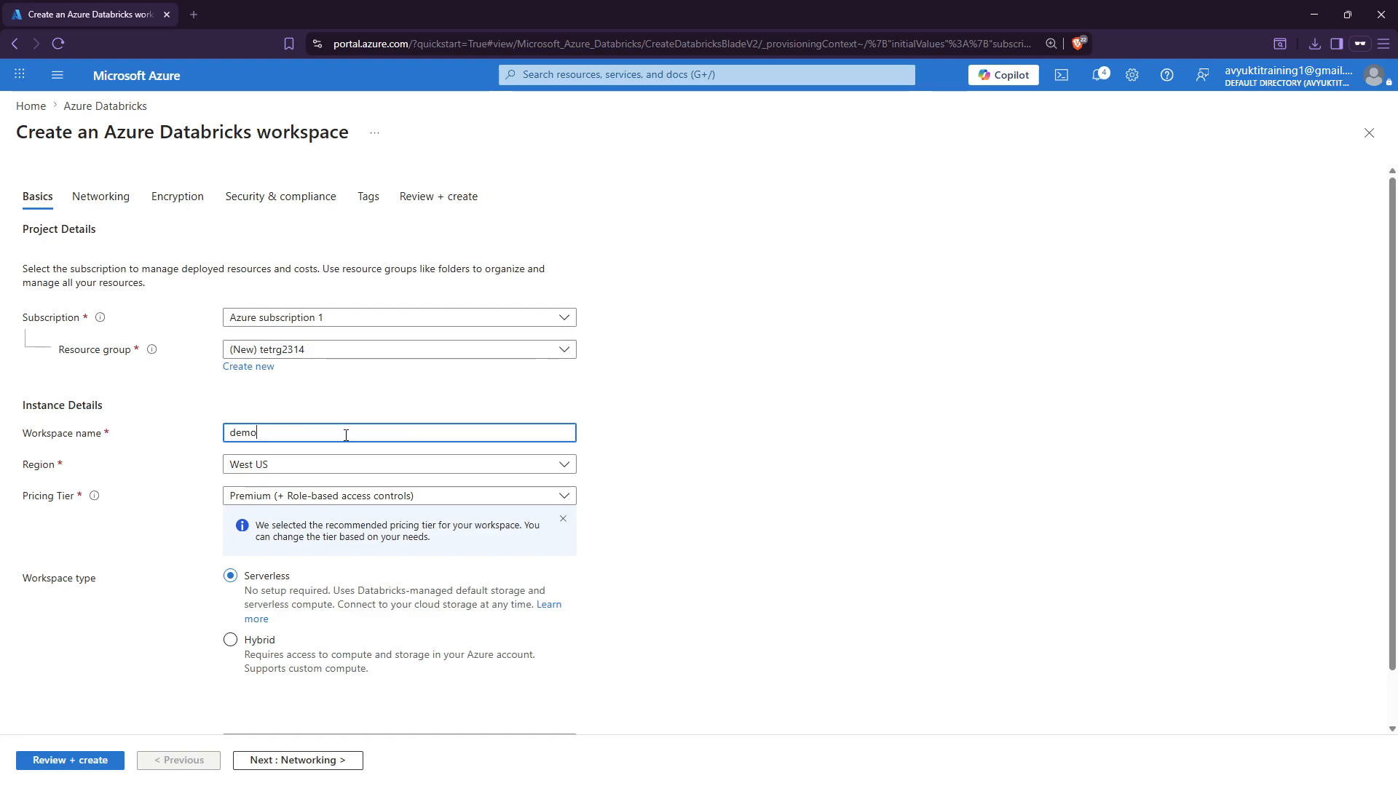
text(ws2314)
key(ctrl+a)
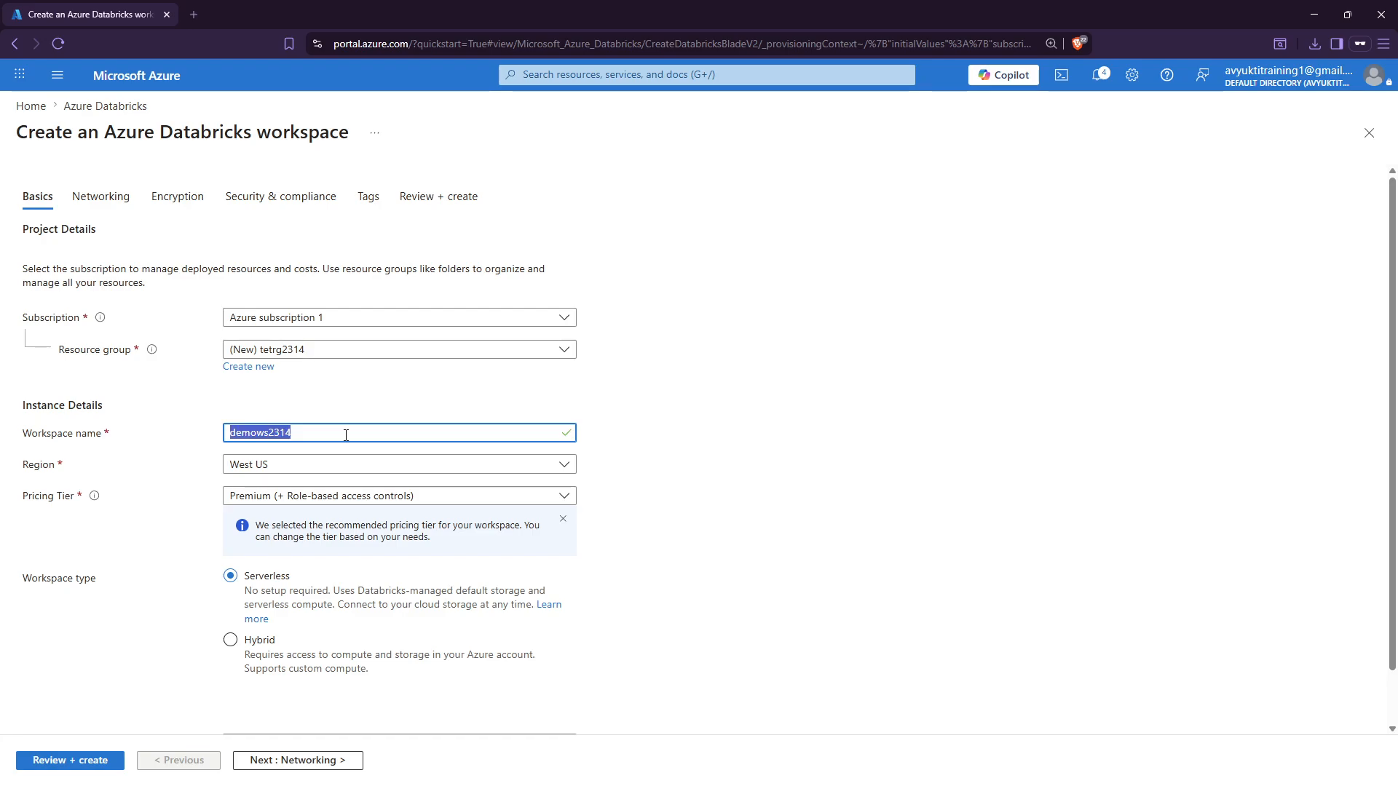
click(304, 470)
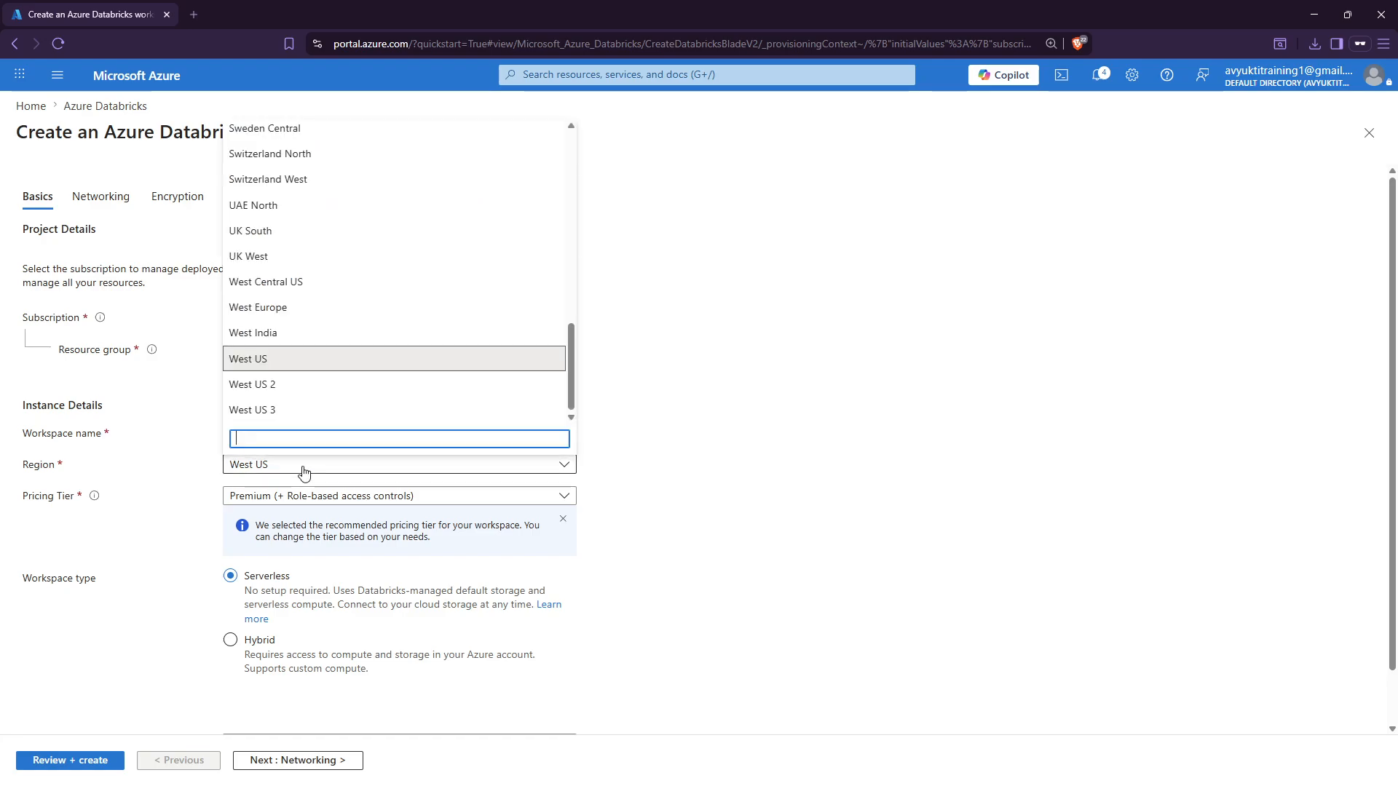
click(267, 357)
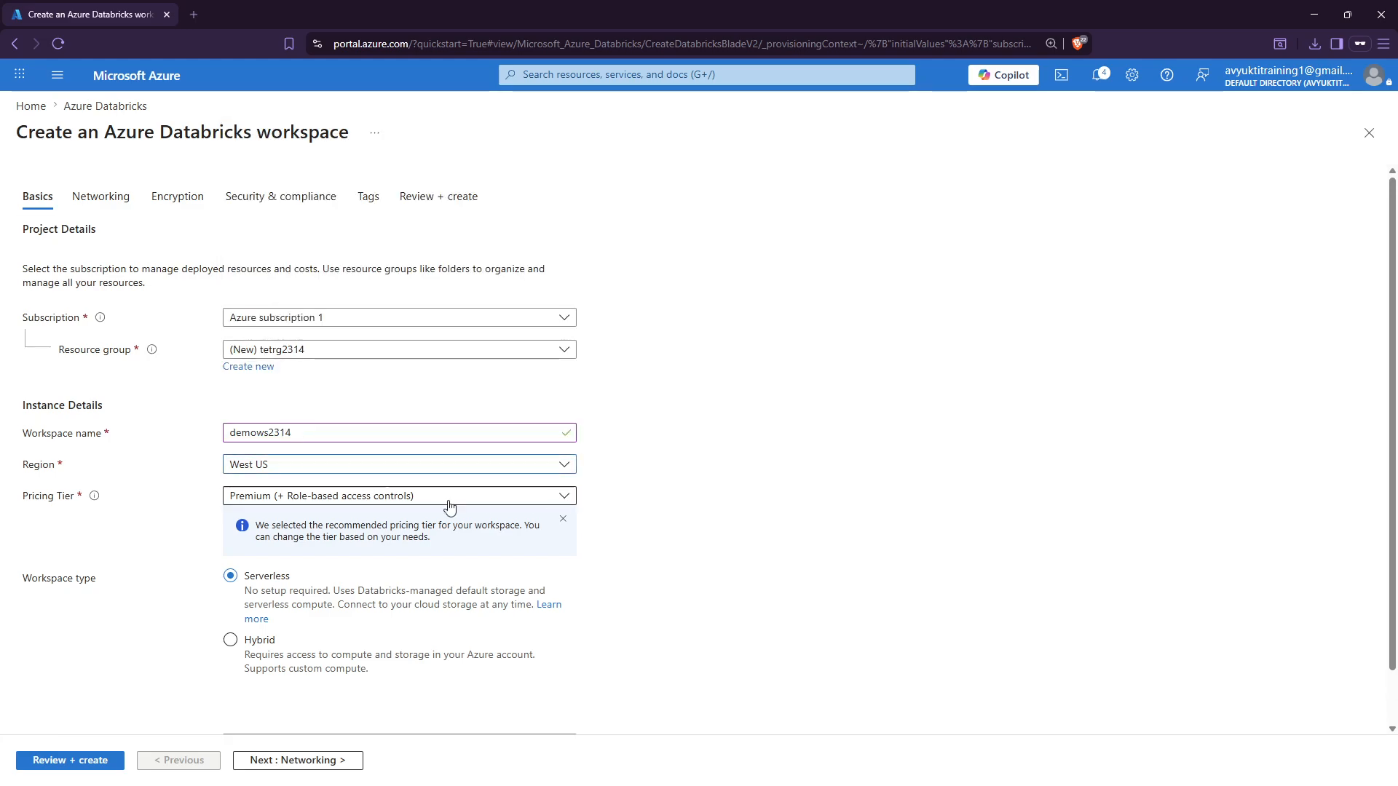
Set the pricing tier to Premium and the workspace type to Serverless.
click(310, 497)
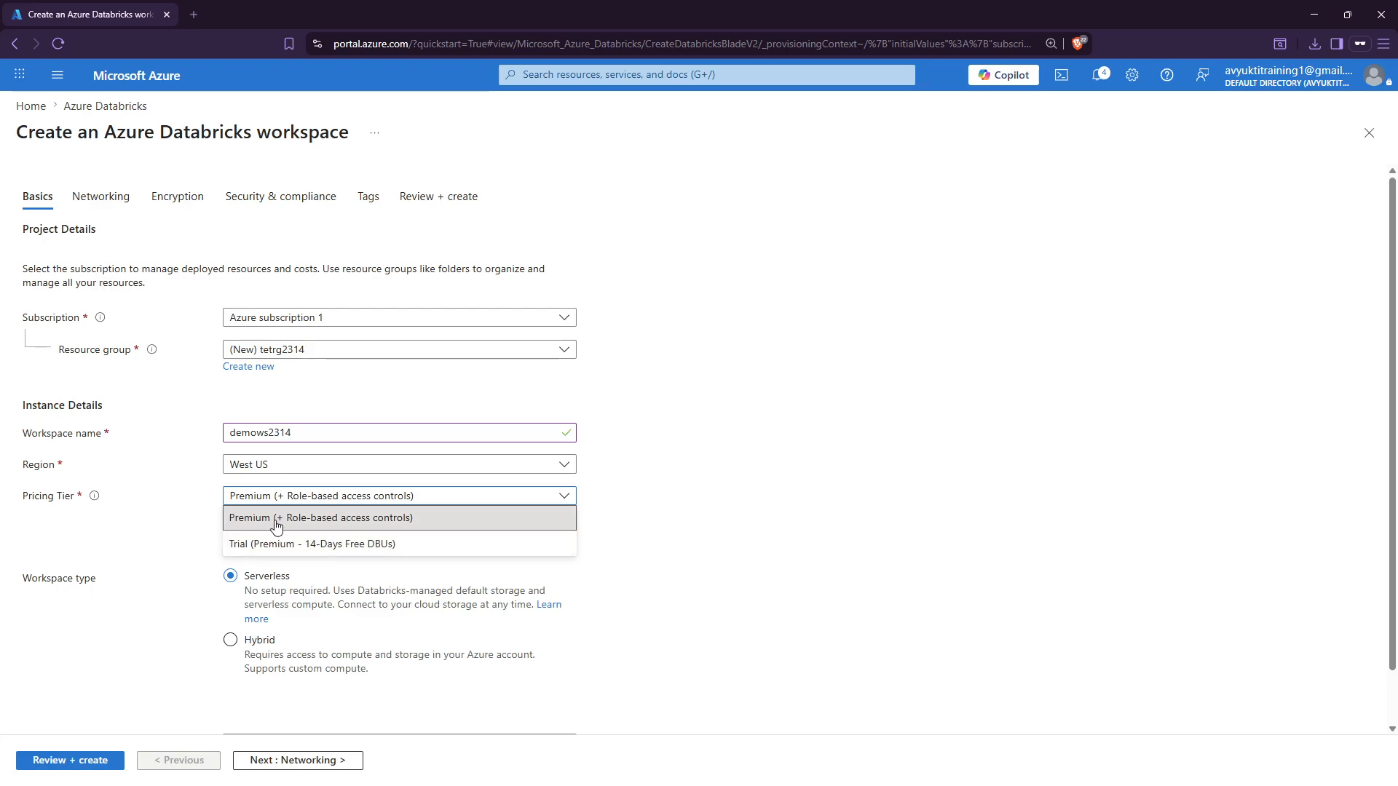
click(276, 518)
key(ctrl+minus)
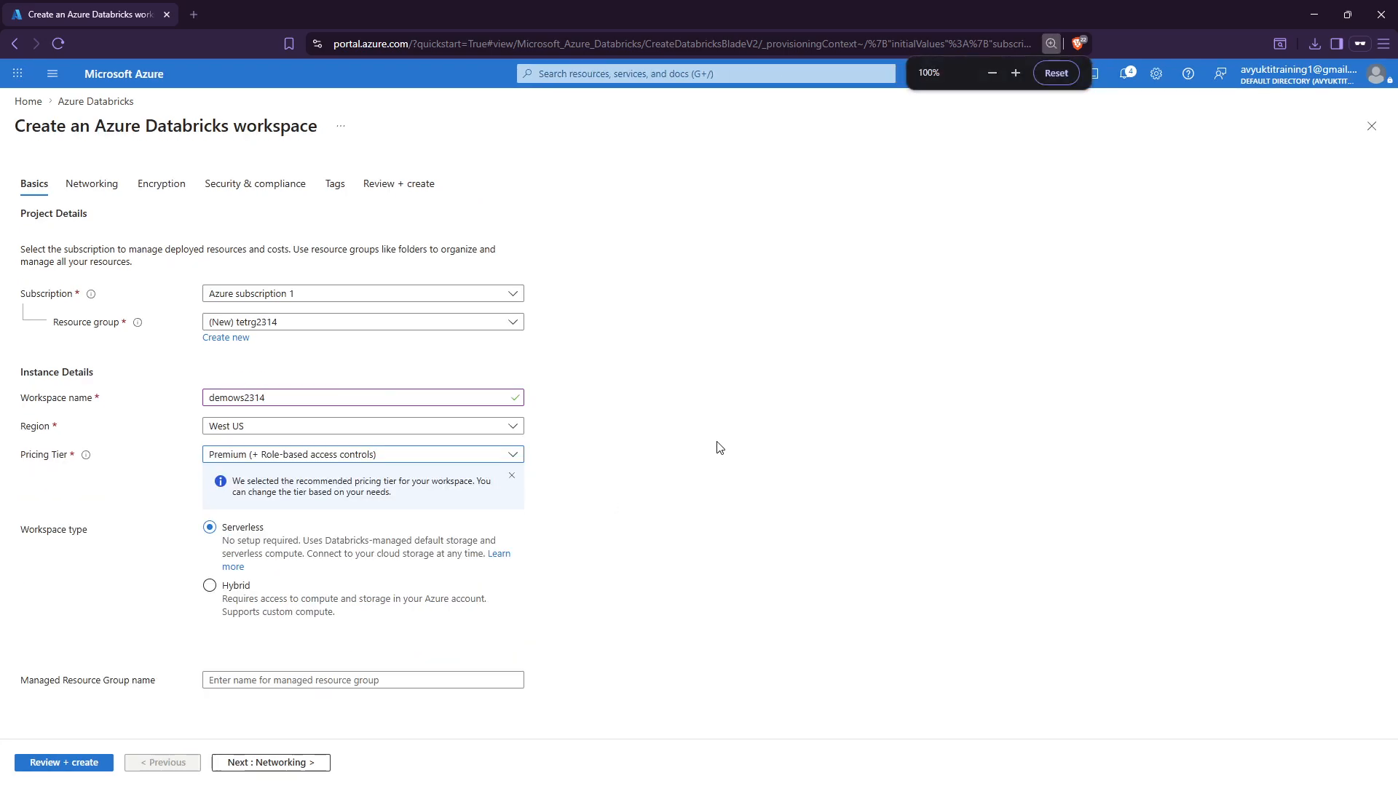
click(219, 457)
click(240, 490)
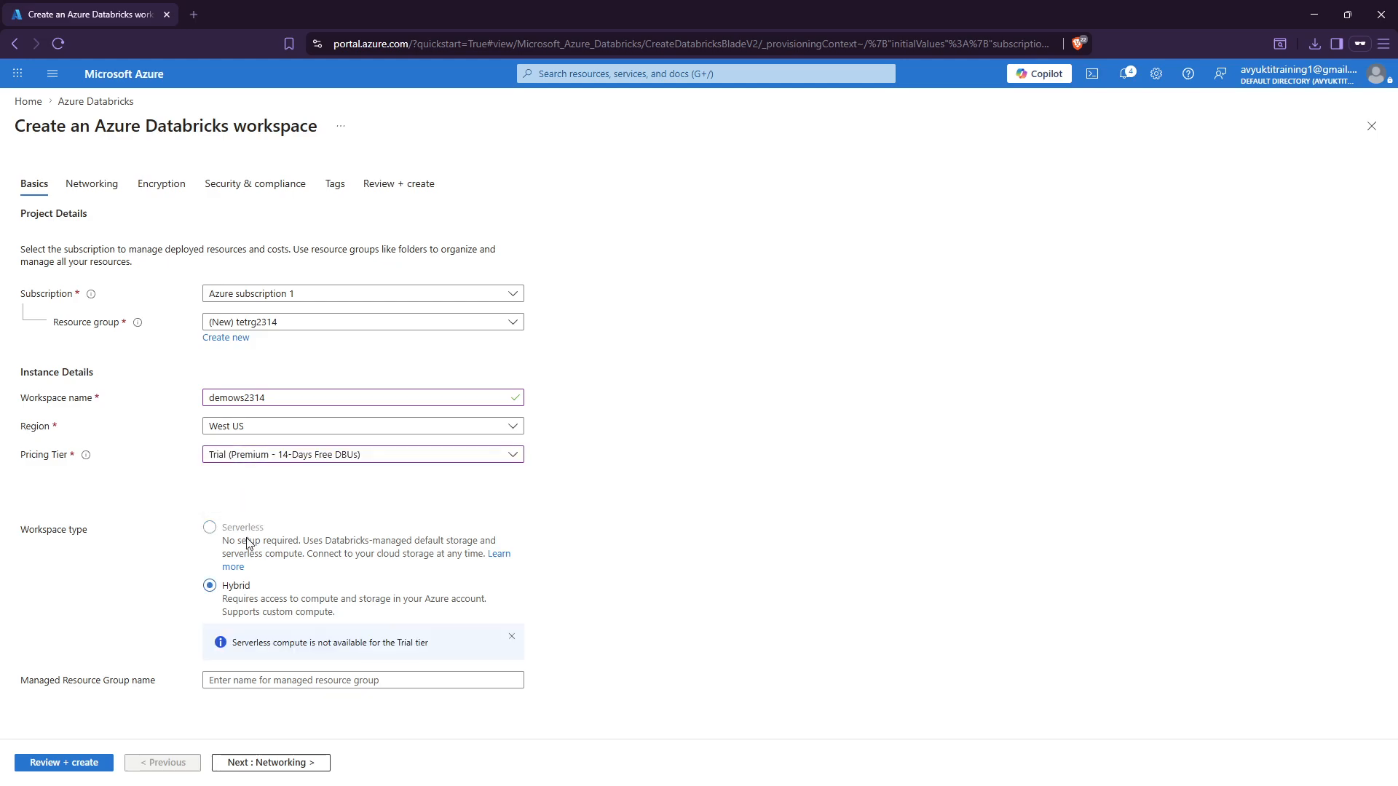
click(243, 464)
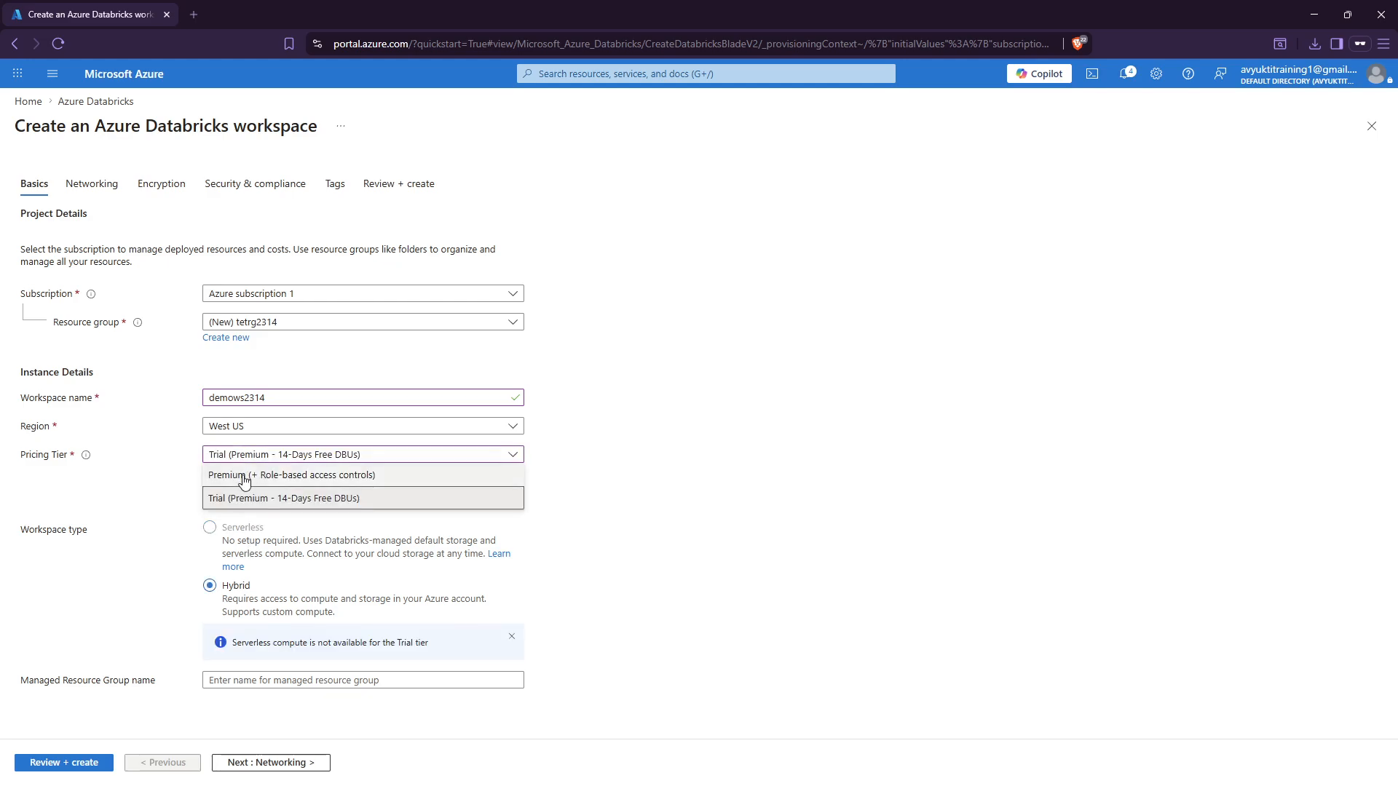
click(244, 475)
click(210, 527)
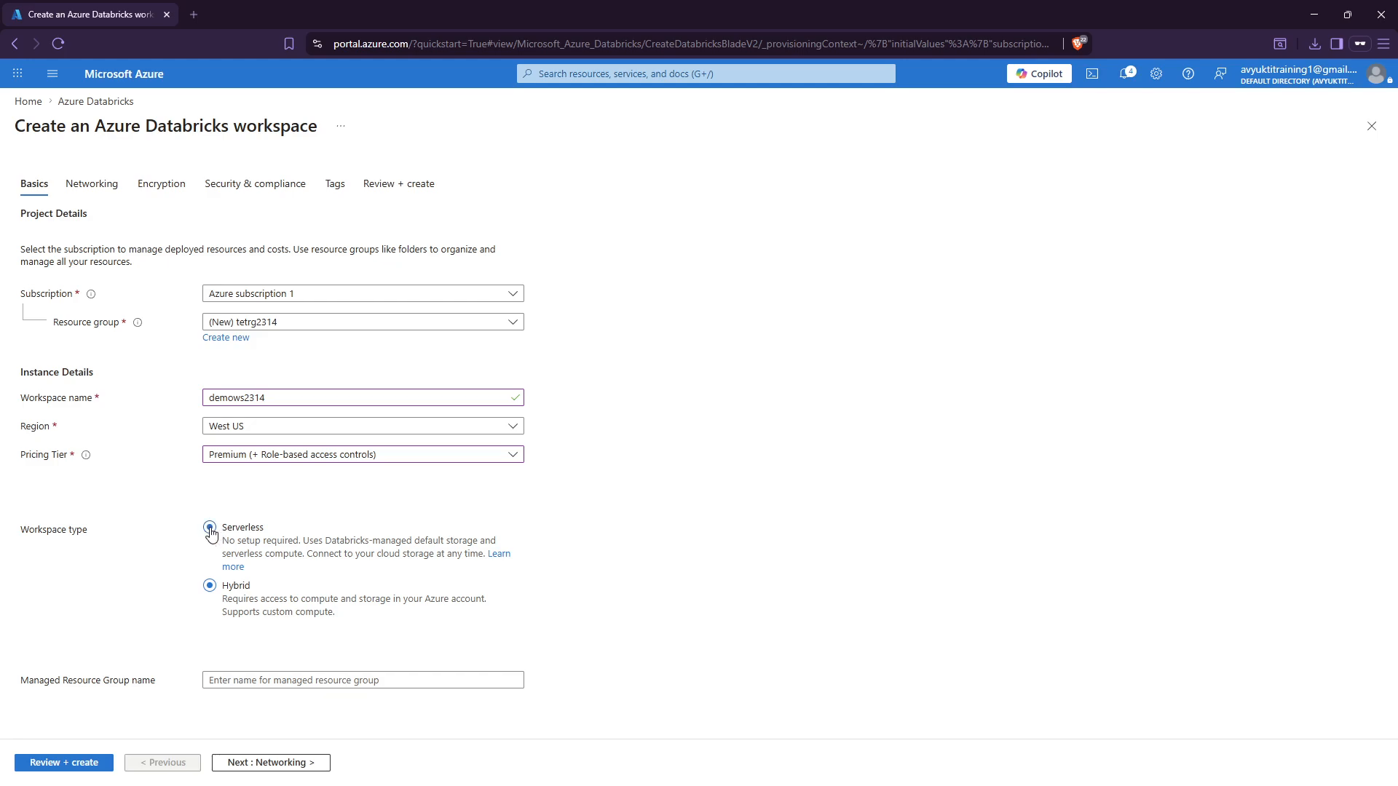
key(ctrl+minus)
key(ctrl+plus)
key(ctrl+plus)
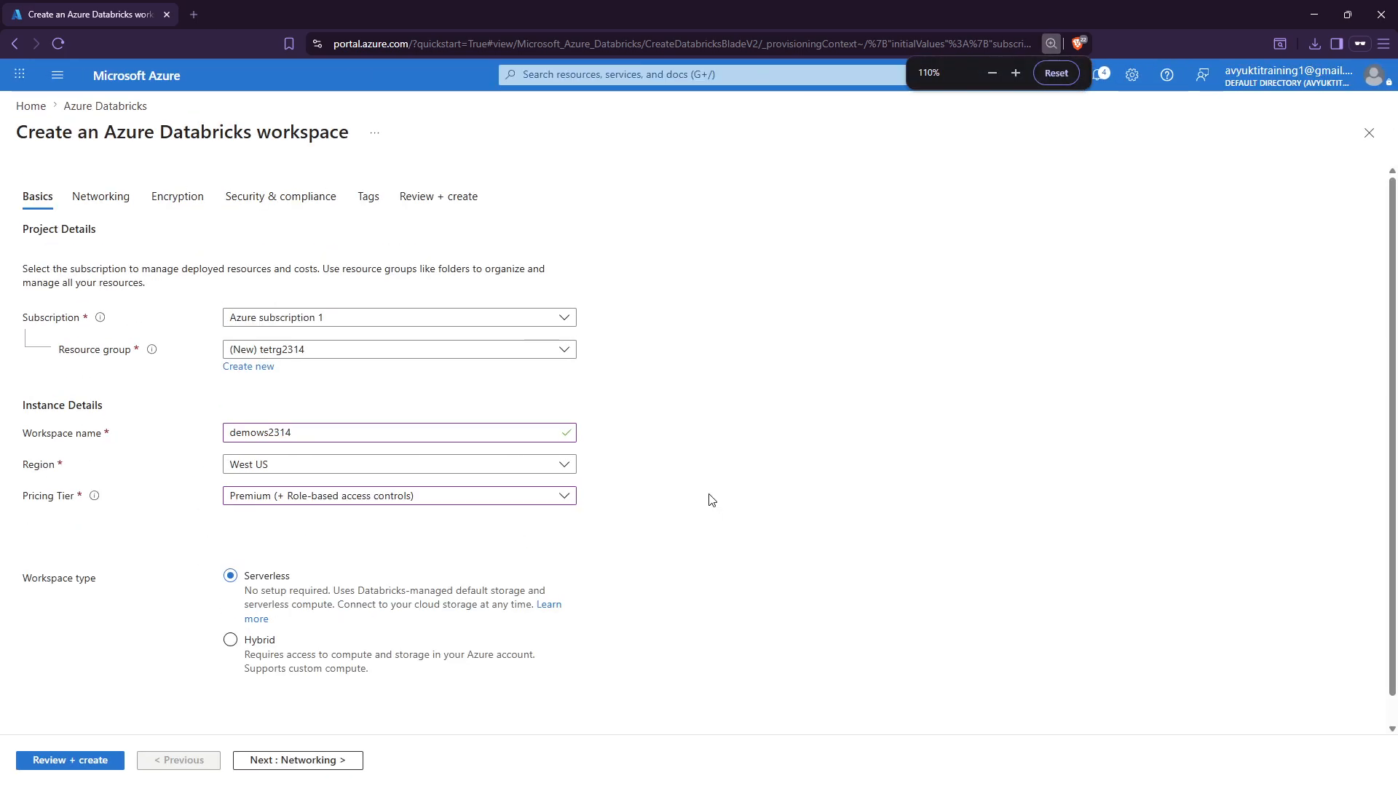
key(ctrl+minus)
key(ctrl+minus)
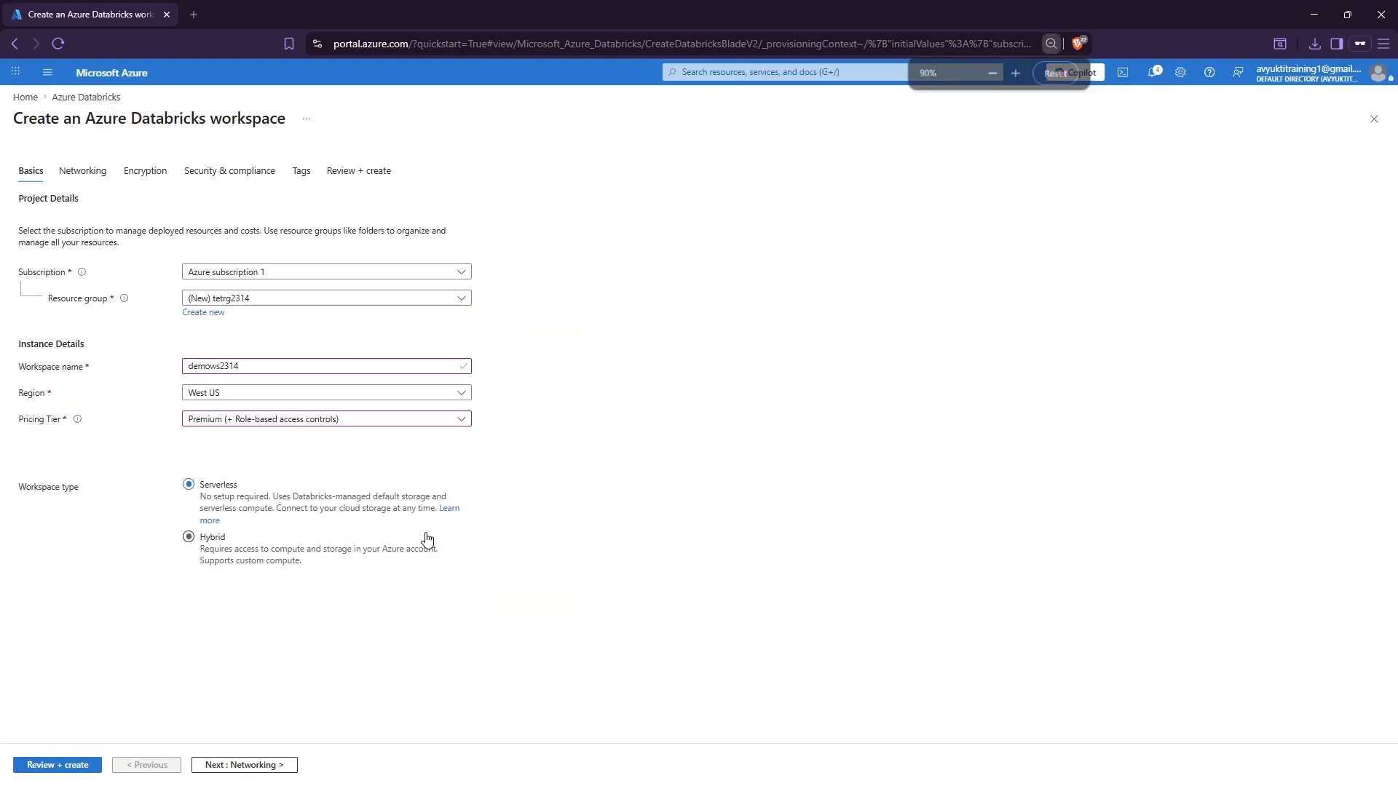
Step through Networking, Encryption, Security & compliance and Tags to the Review + create summary.
click(233, 765)
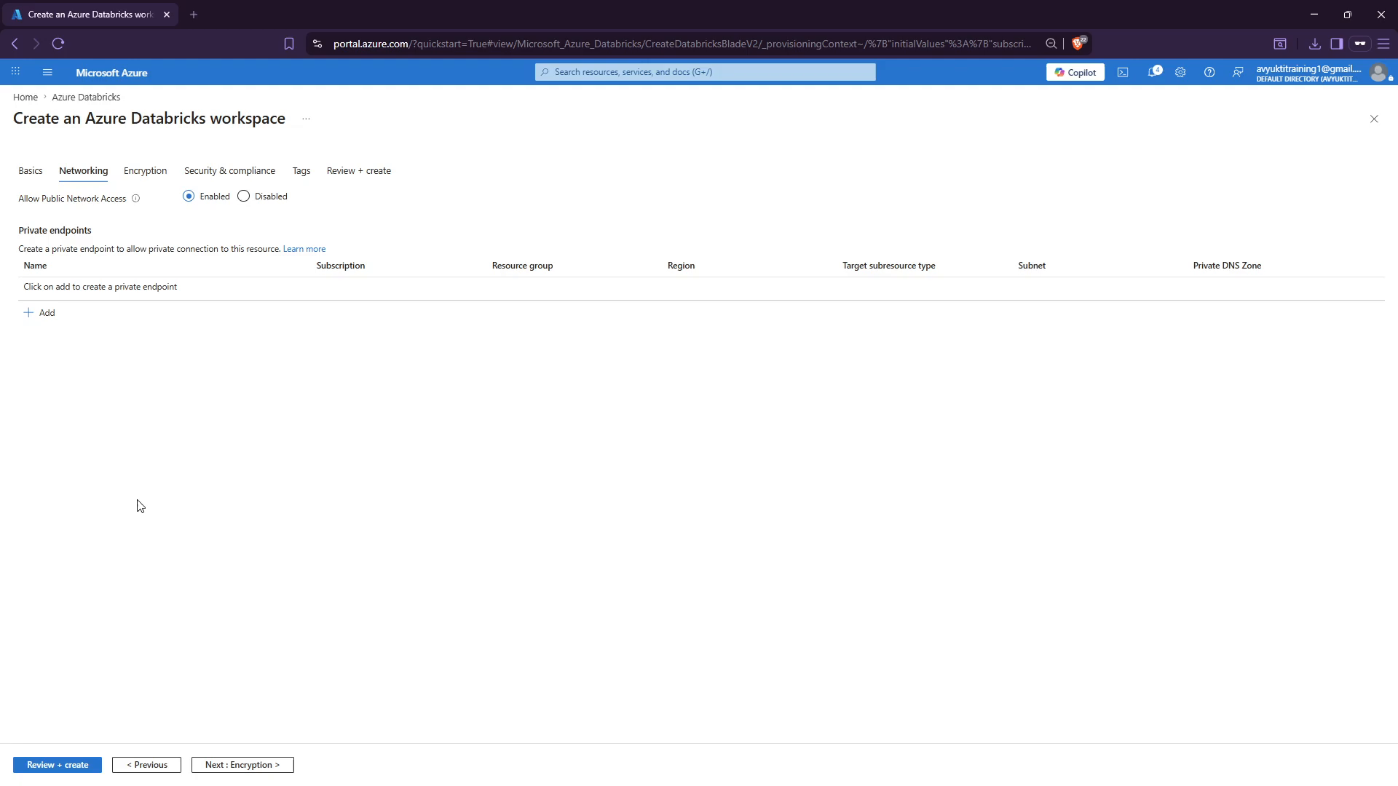
click(209, 763)
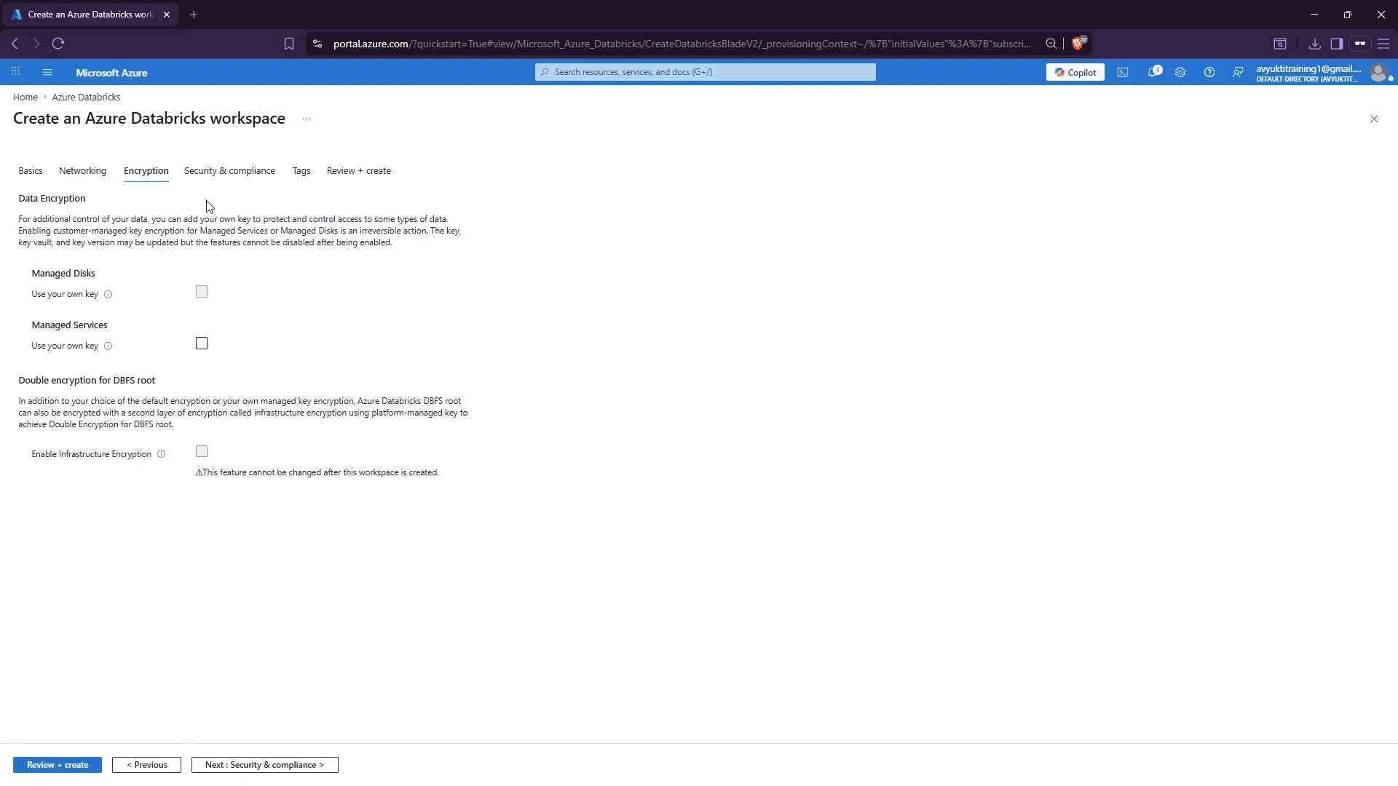
click(244, 762)
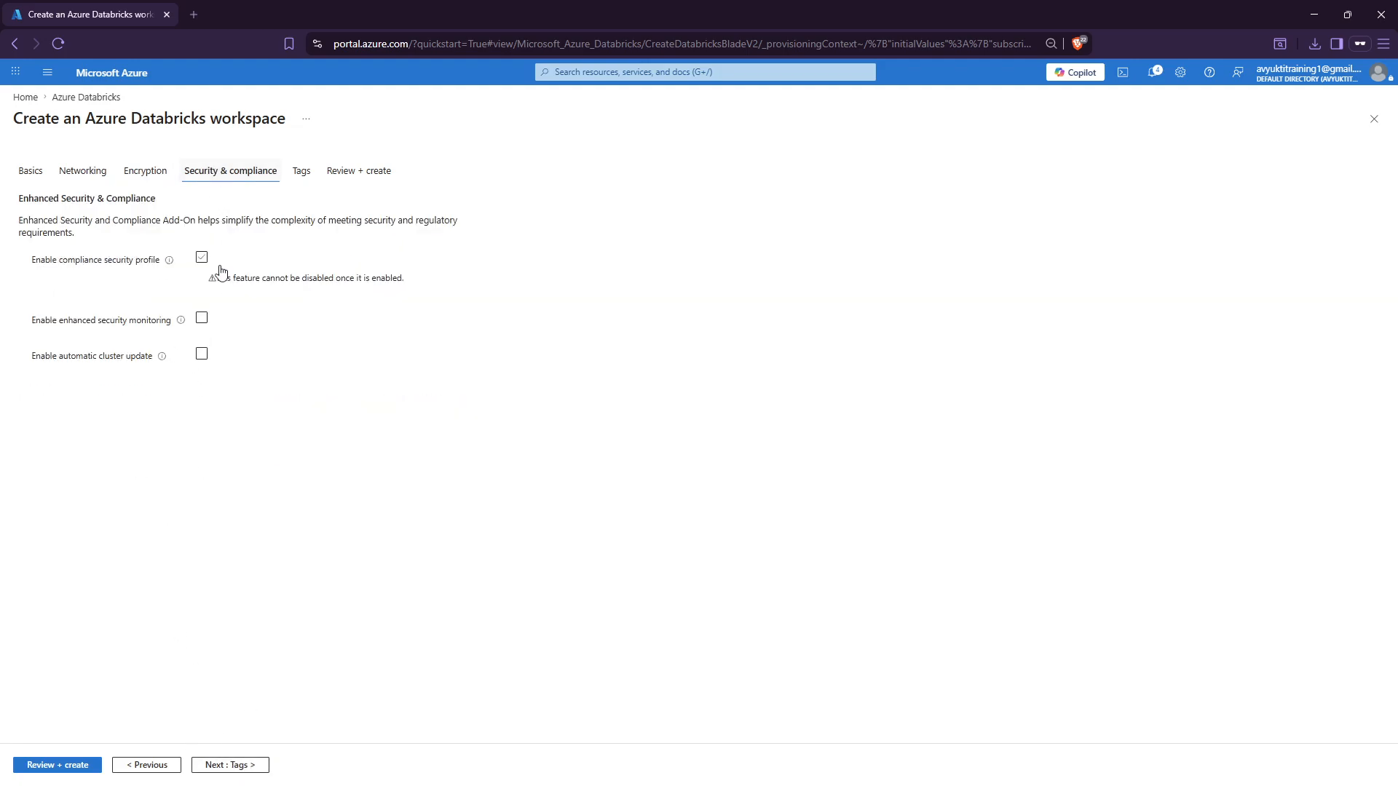
click(263, 765)
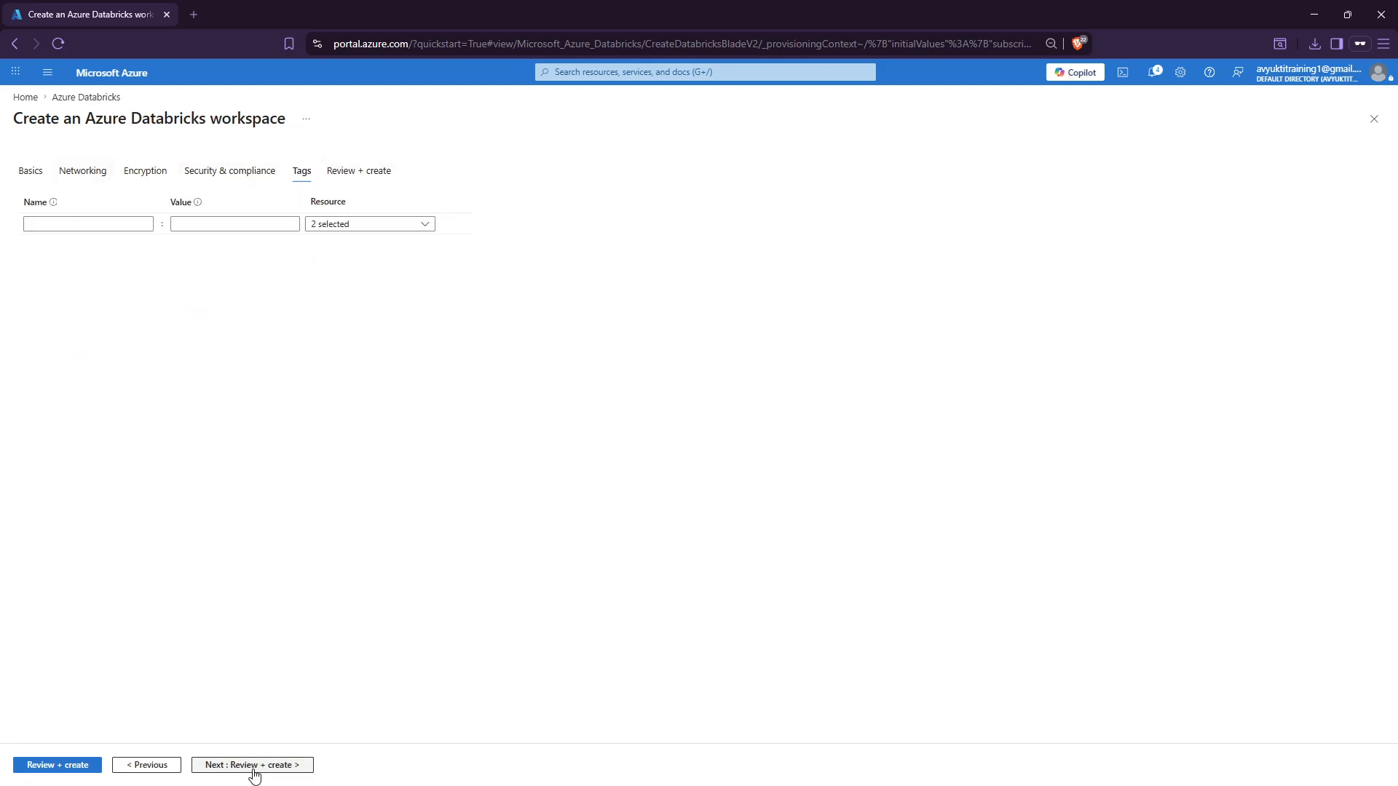
click(361, 172)
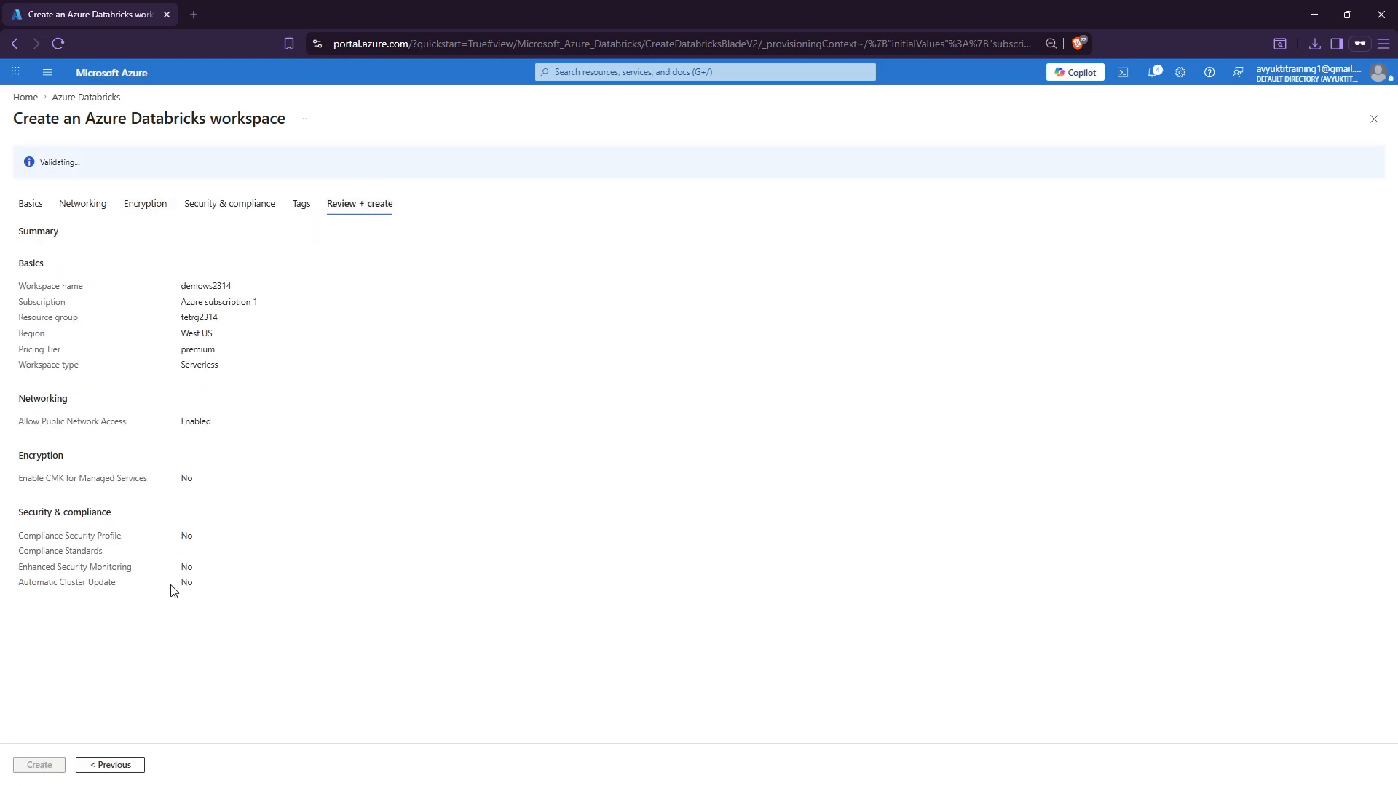
Review the Basics (workspace demows2314) and Networking (public network access) settings.
click(35, 207)
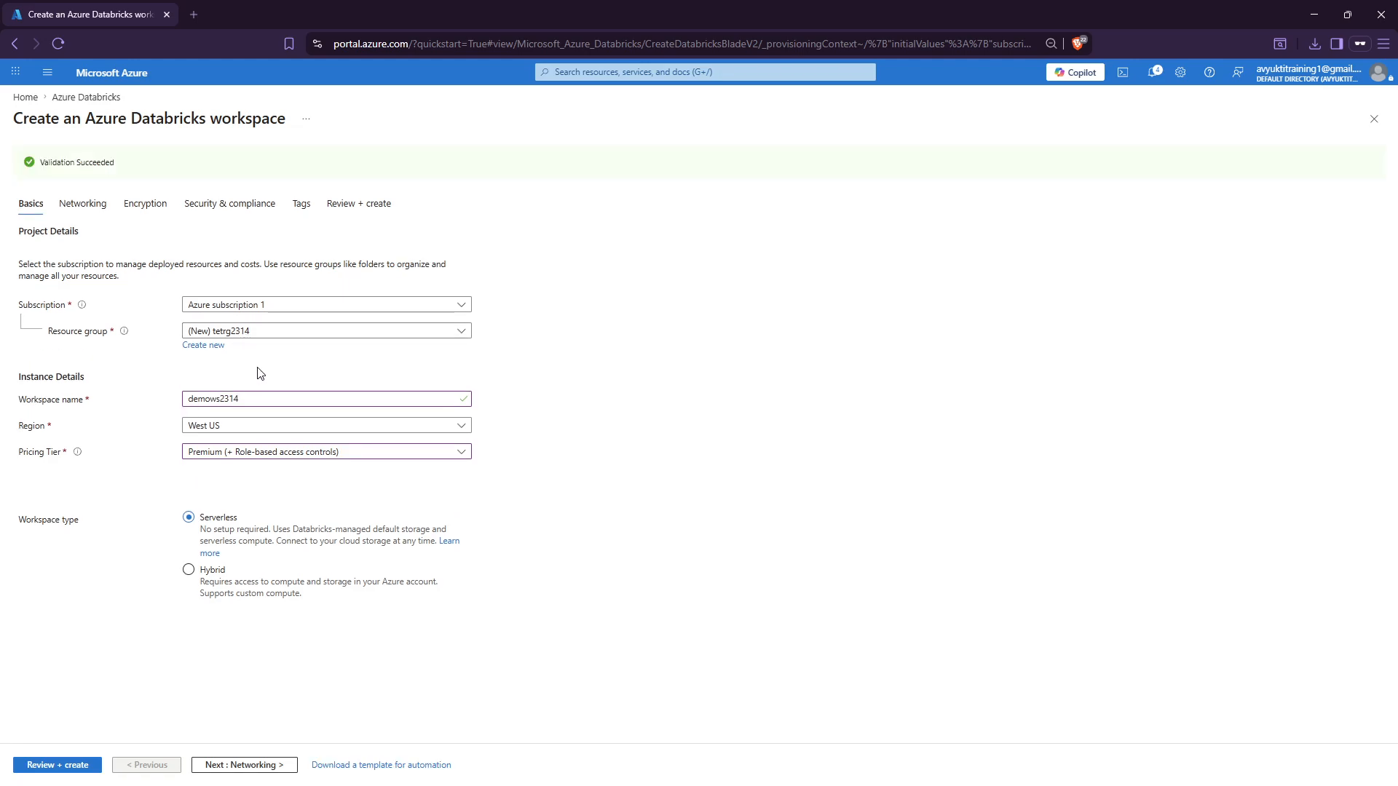
drag(242, 400, 172, 402)
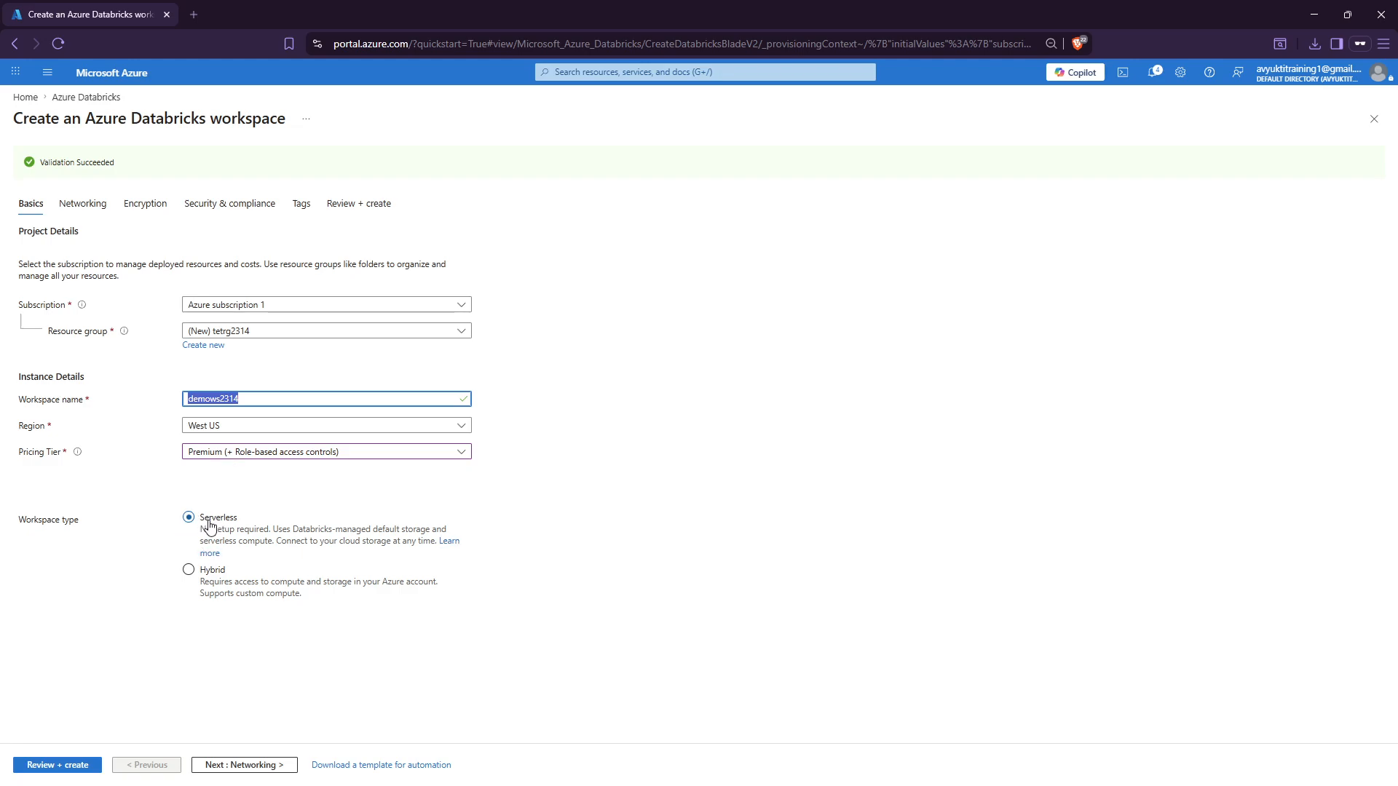
click(83, 205)
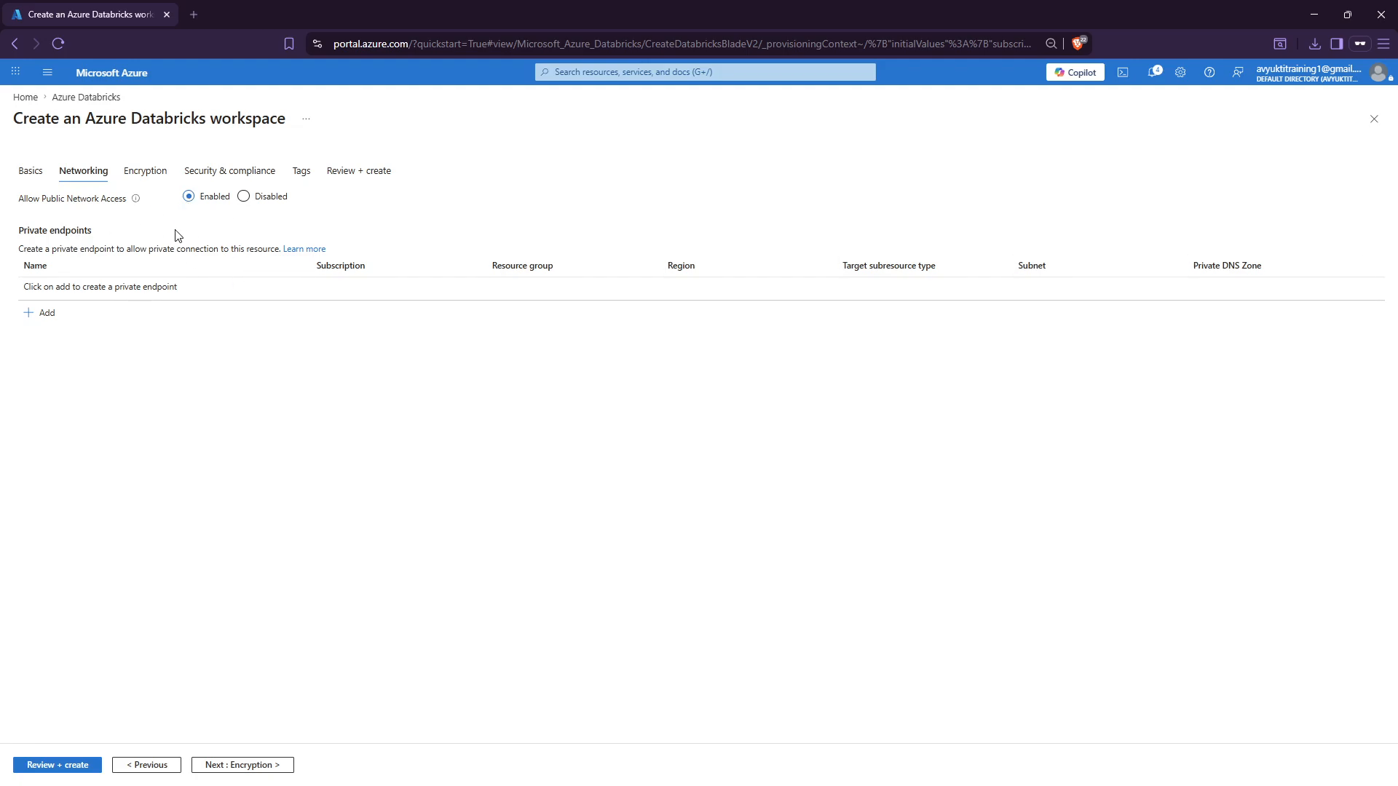
drag(22, 205, 204, 204)
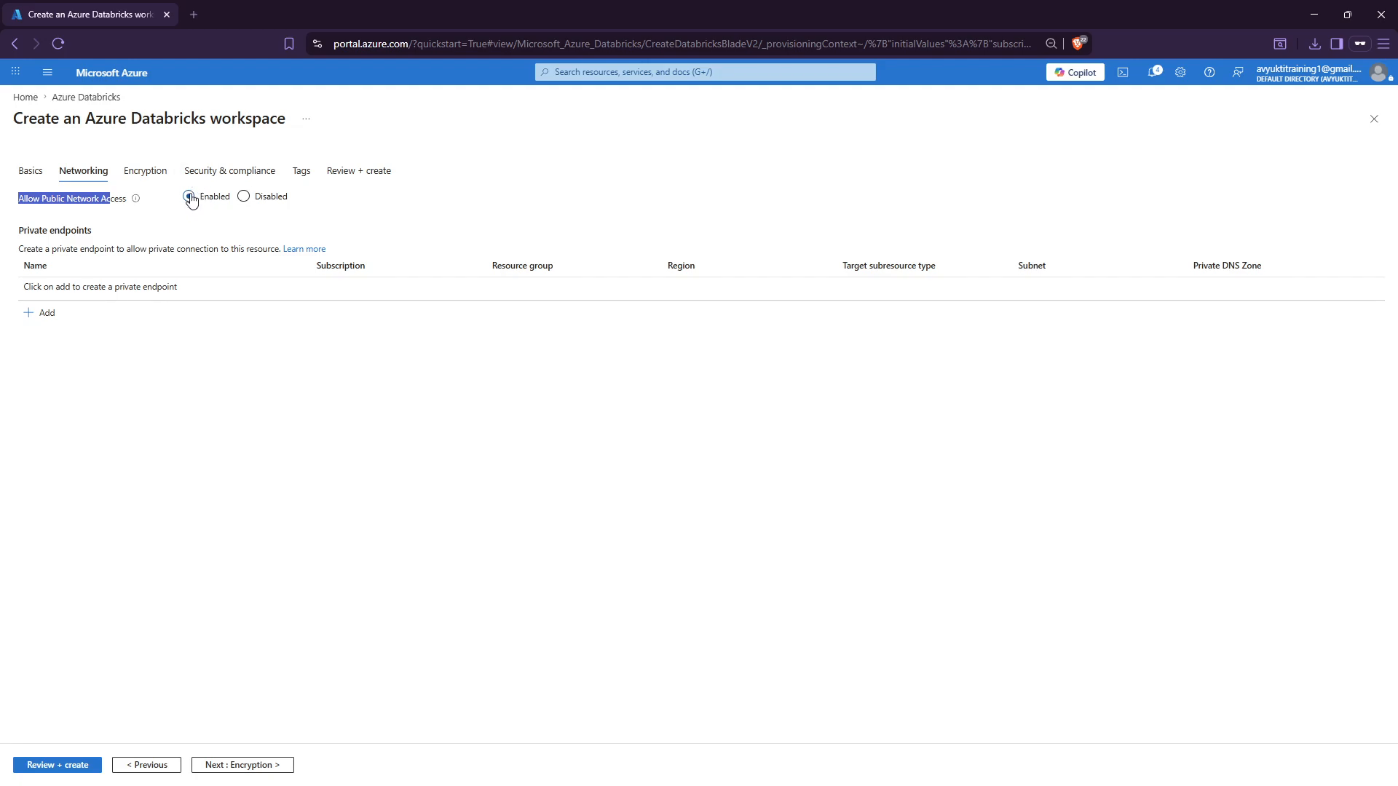
Return to Review + create and start deploying the validated workspace.
click(142, 175)
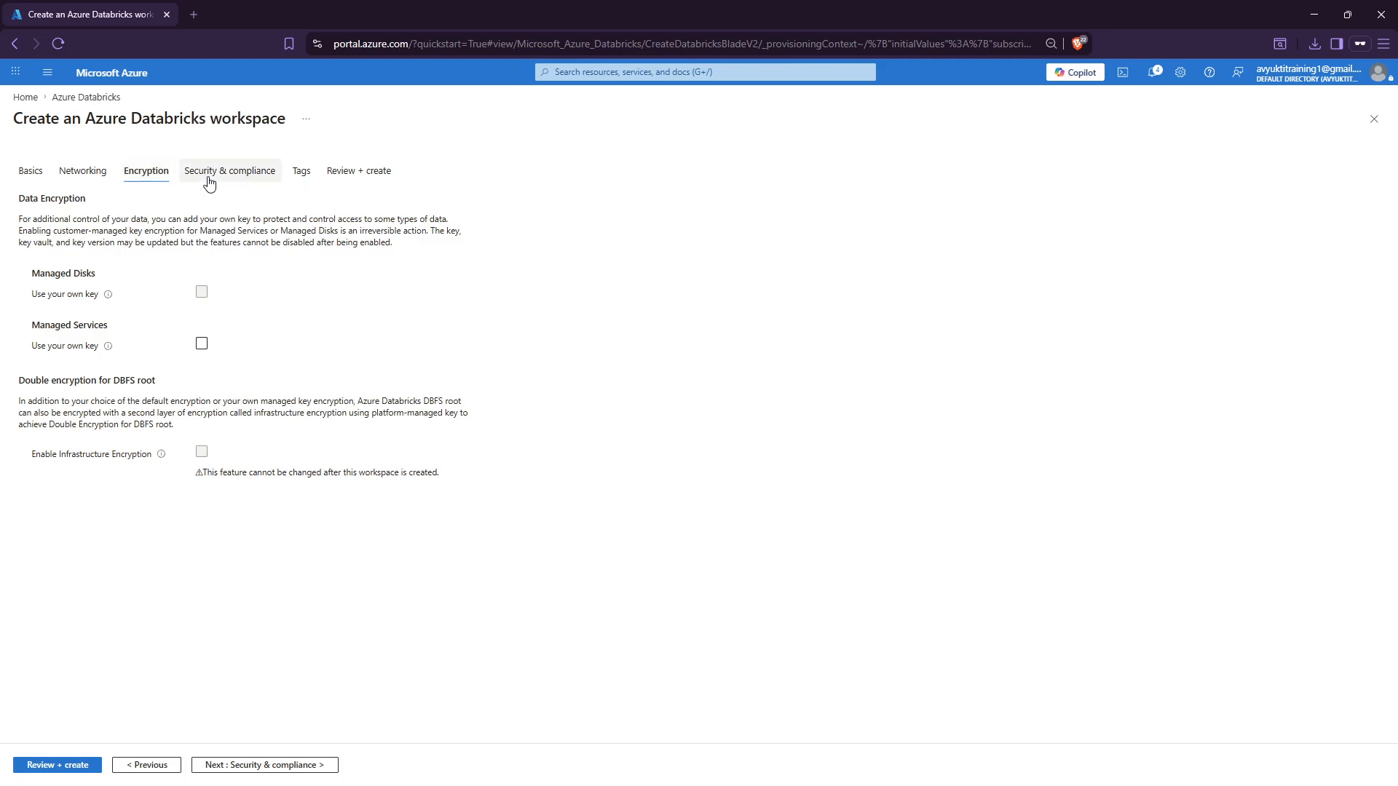
click(218, 175)
click(301, 172)
click(362, 172)
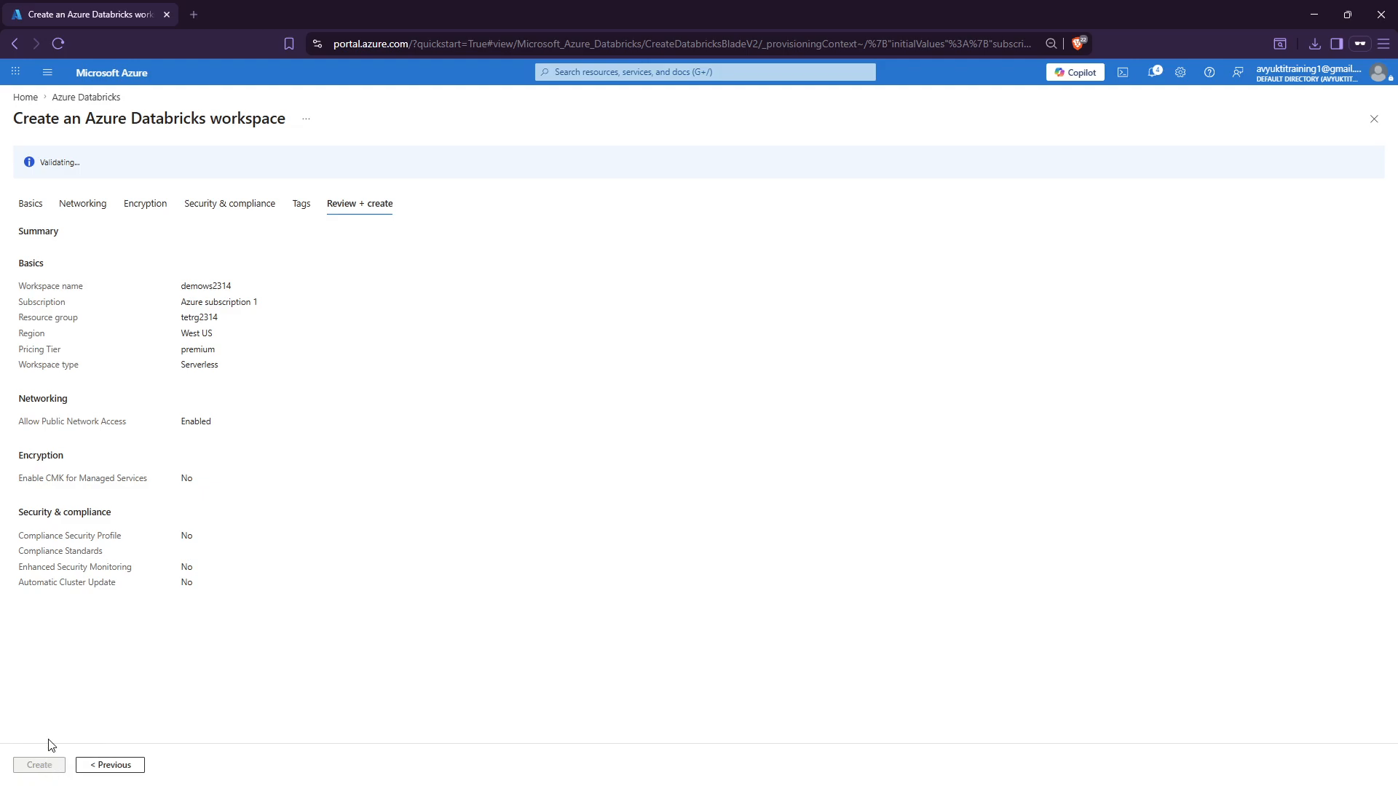
drag(96, 118, 206, 118)
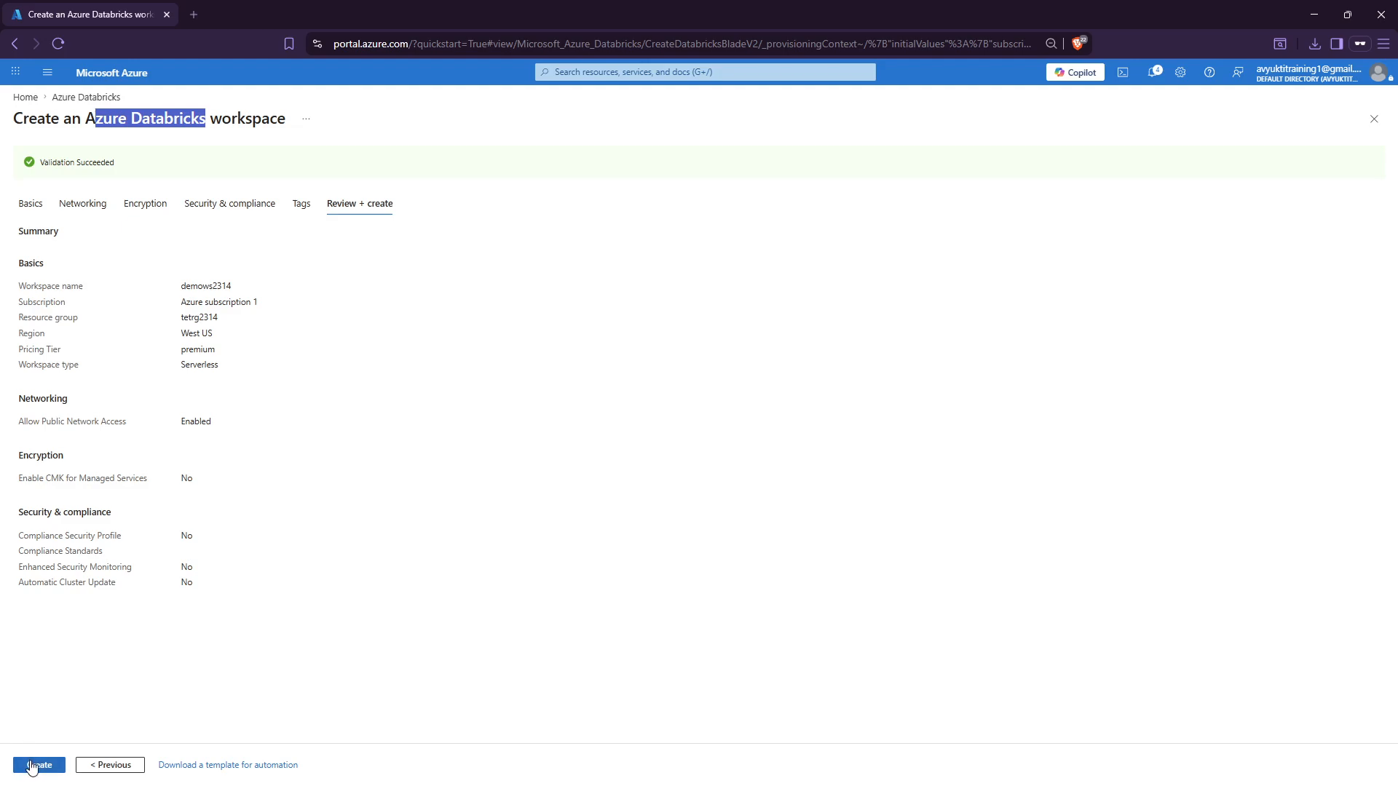
click(45, 765)
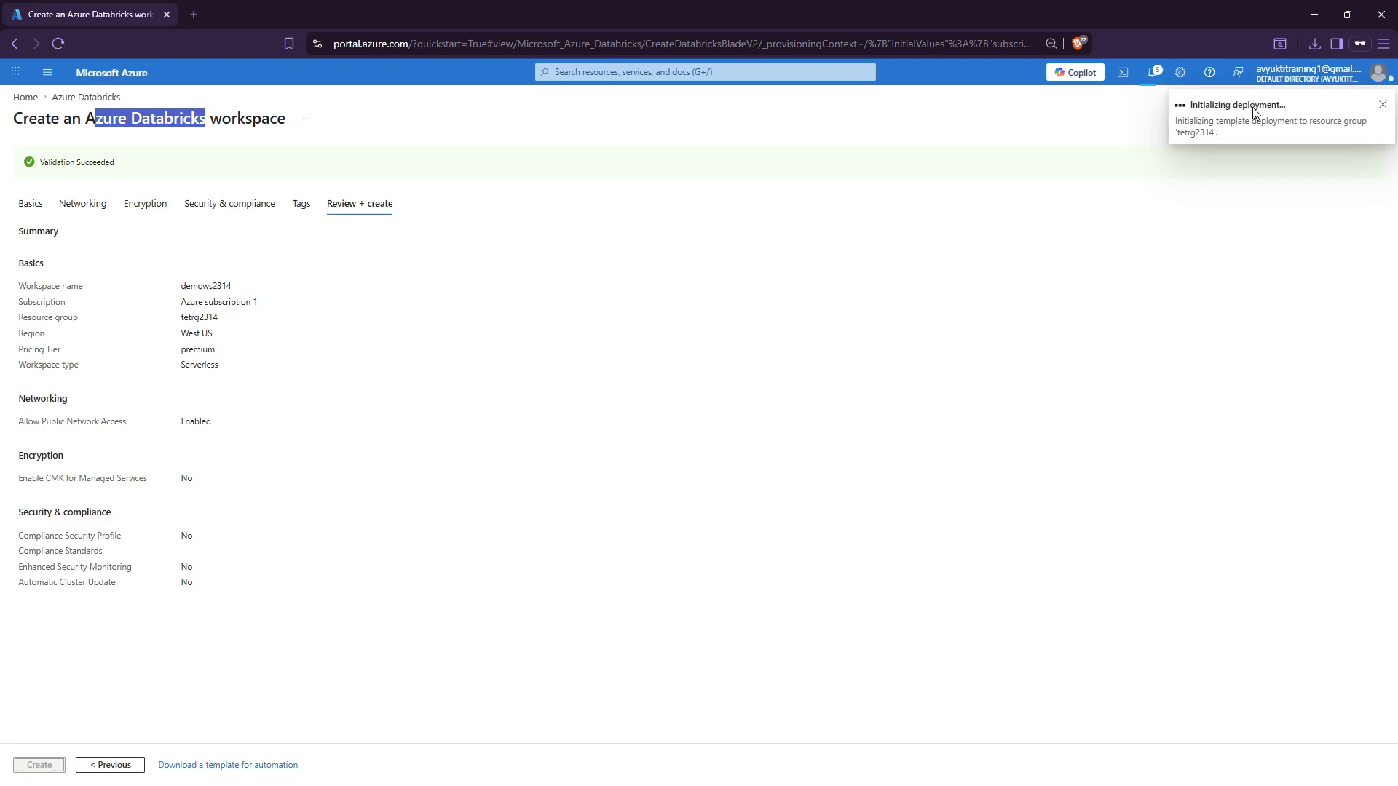
Open the in-progress deployment, note the demows2314 resource as Created, and refresh the status.
click(1214, 125)
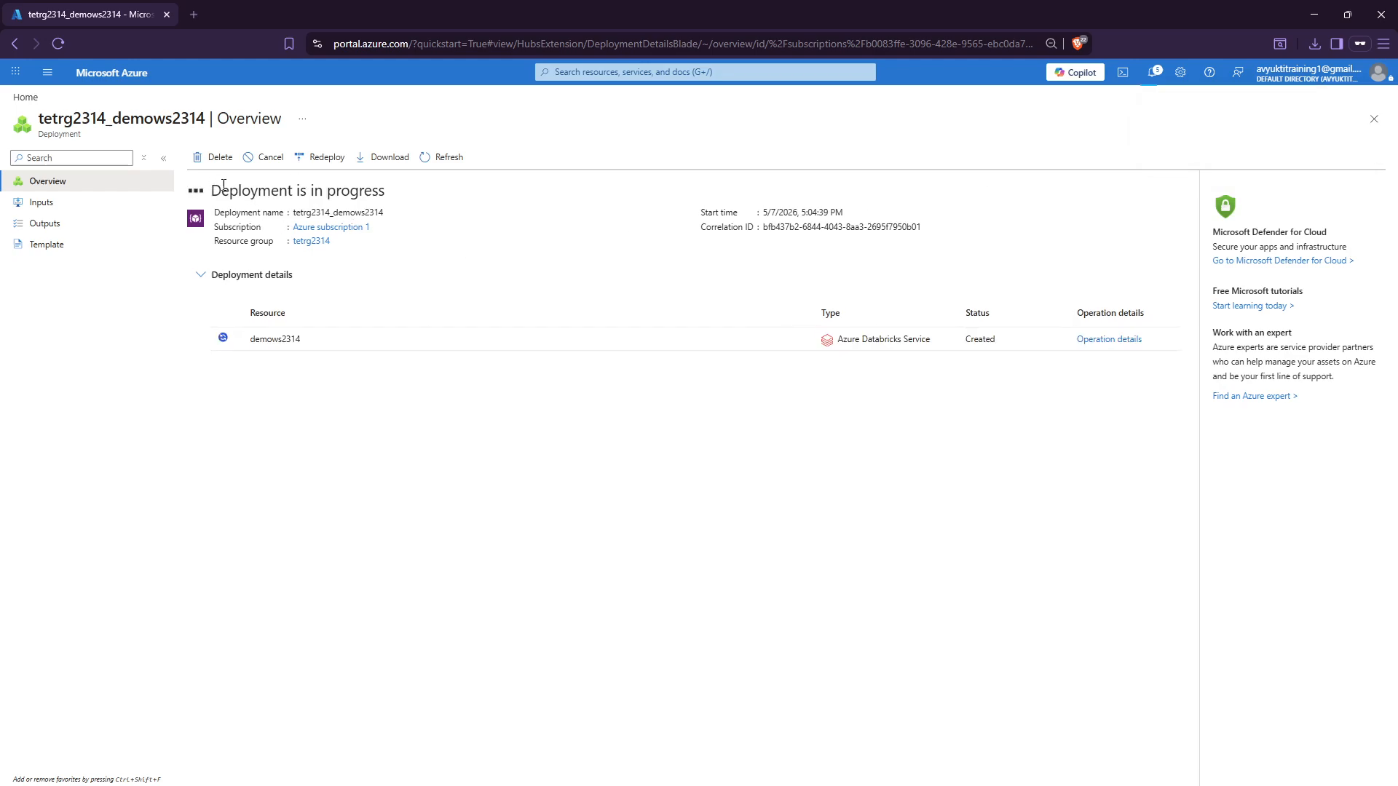
drag(224, 185, 417, 213)
double_click(963, 340)
double_click(269, 340)
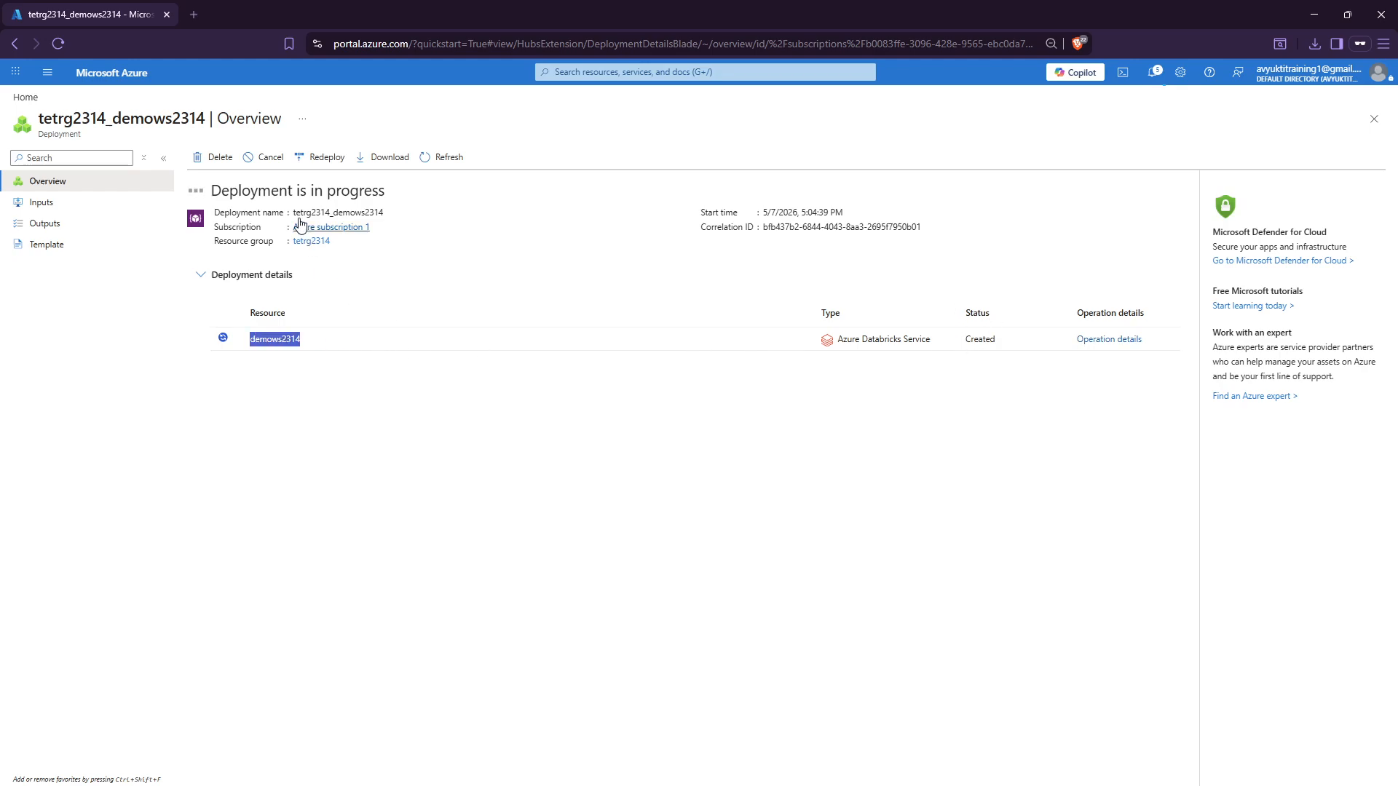
drag(211, 190, 389, 193)
click(413, 301)
click(446, 160)
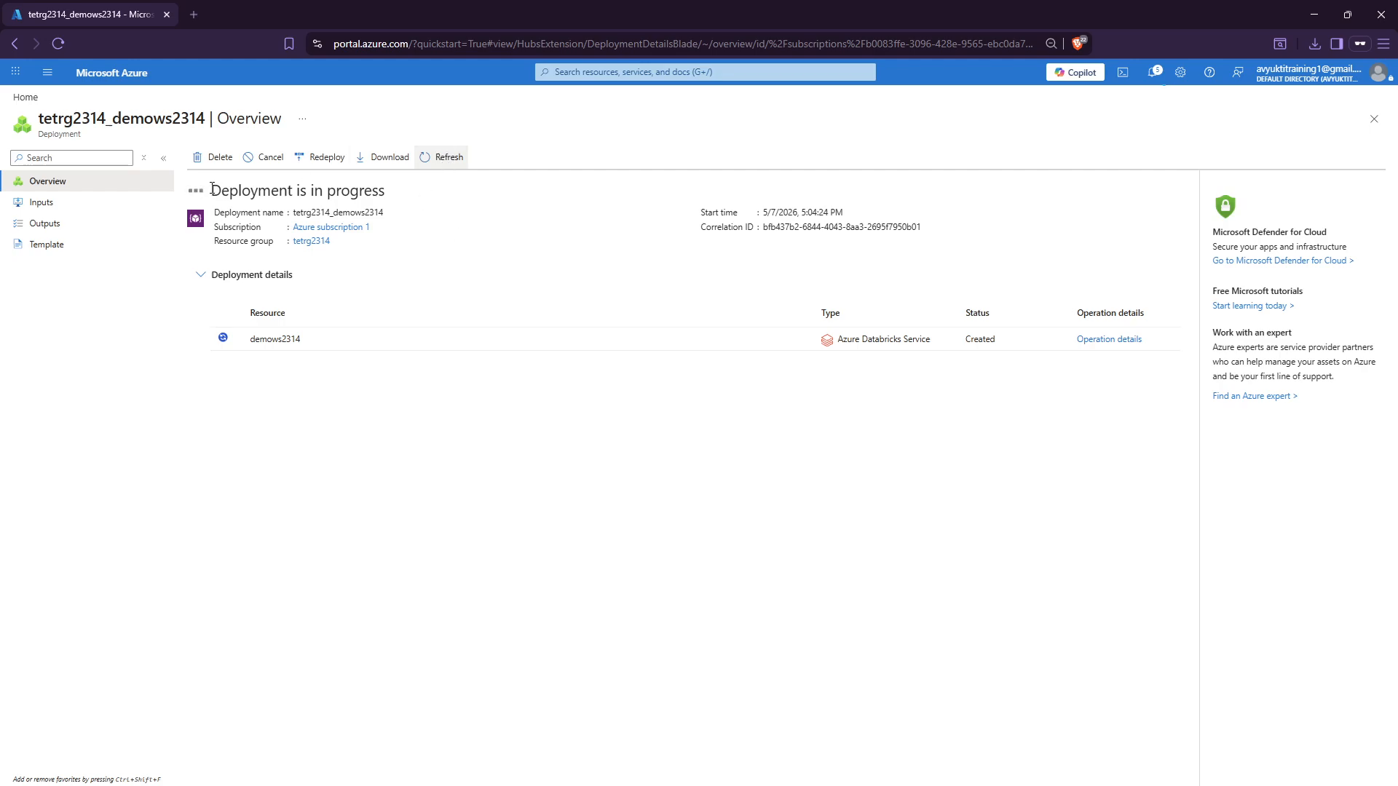
drag(211, 191, 430, 190)
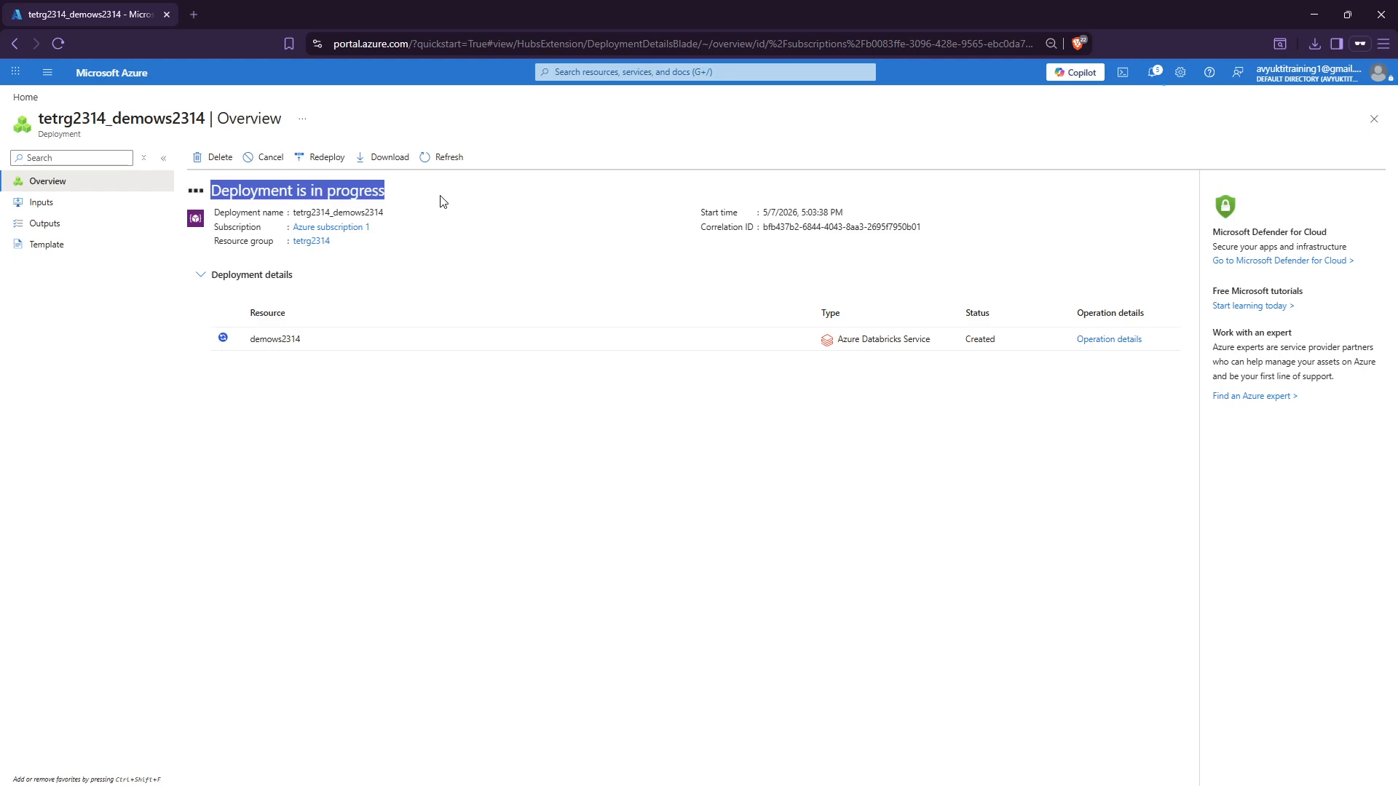
Refresh again, inspect demows2314's operation details, and confirm the deployment is complete.
click(441, 157)
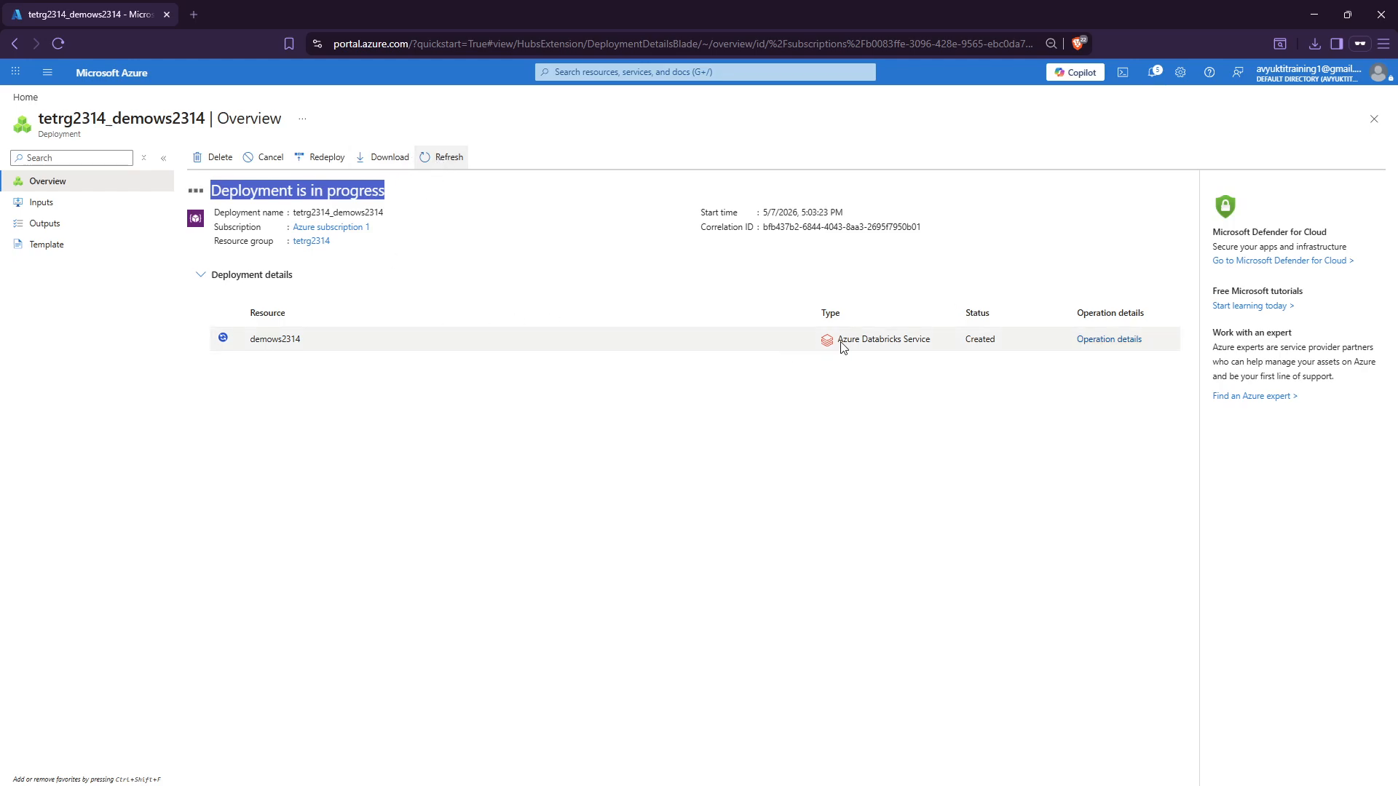
drag(847, 340, 907, 368)
click(909, 371)
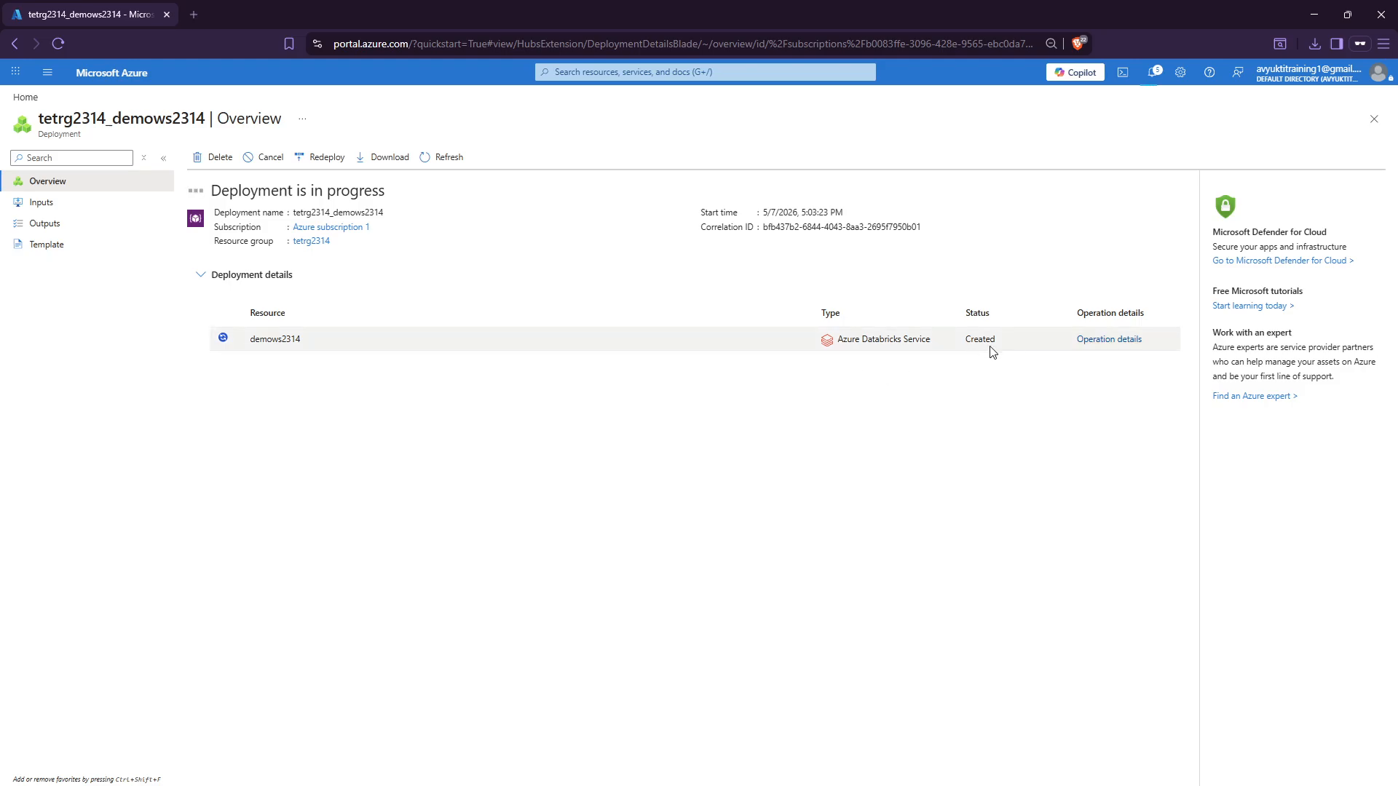
drag(993, 351, 795, 377)
click(1096, 339)
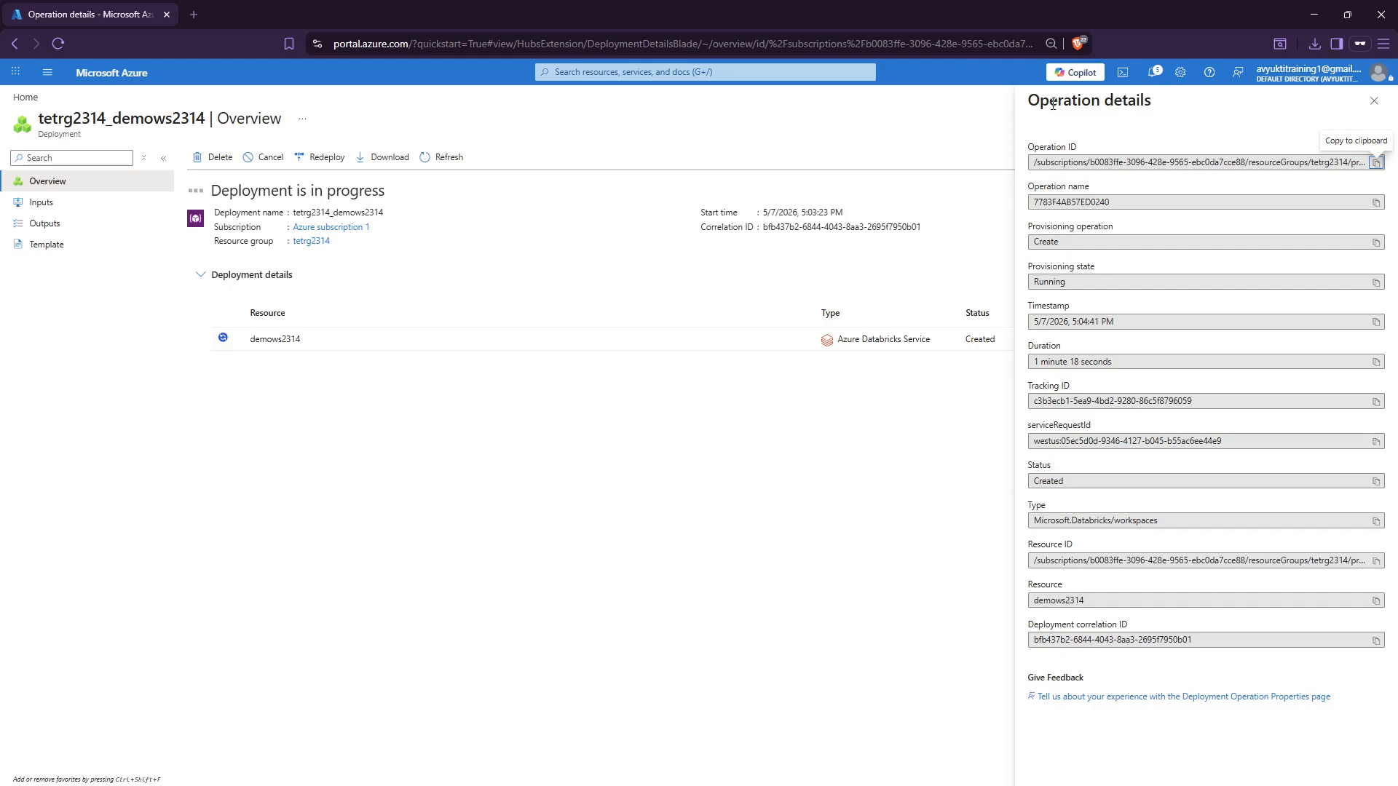
click(1376, 106)
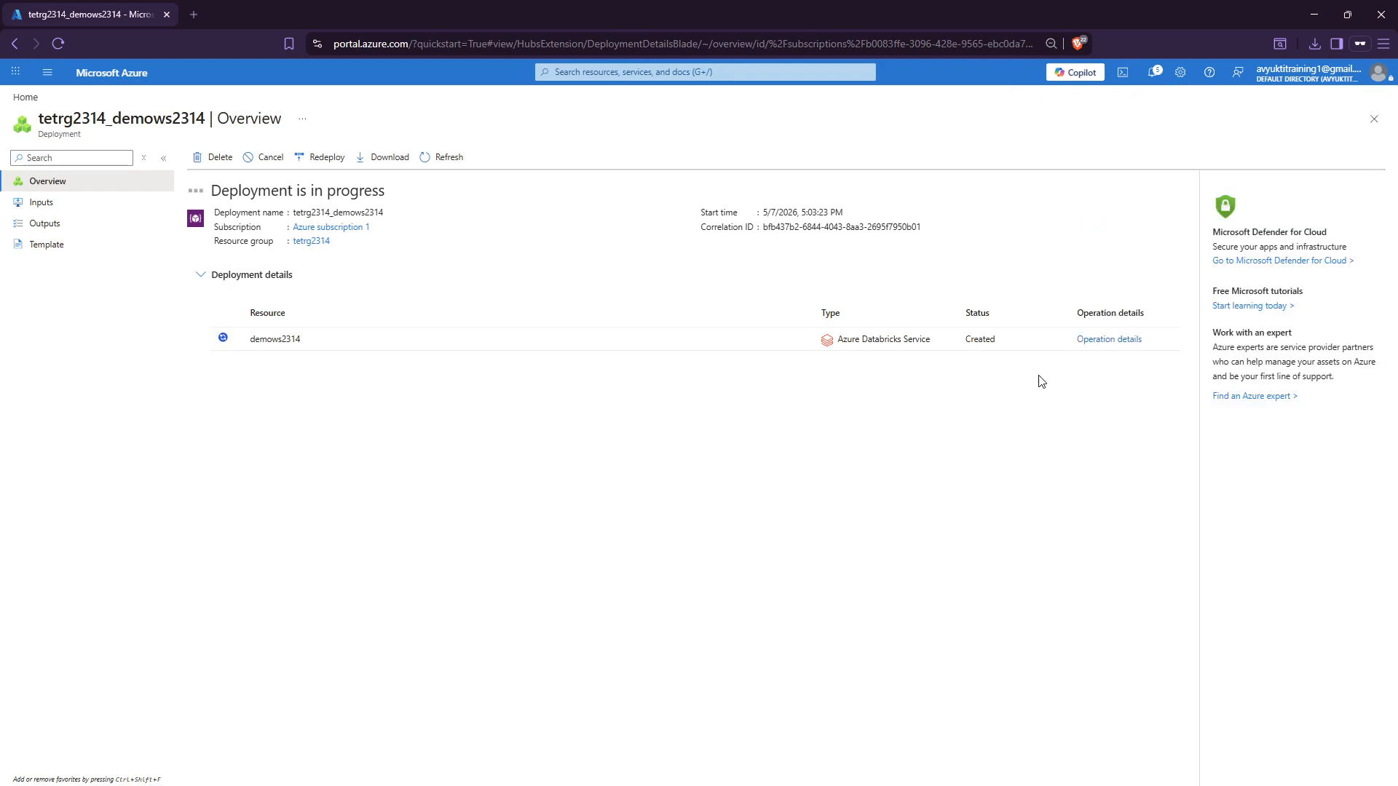
click(1100, 340)
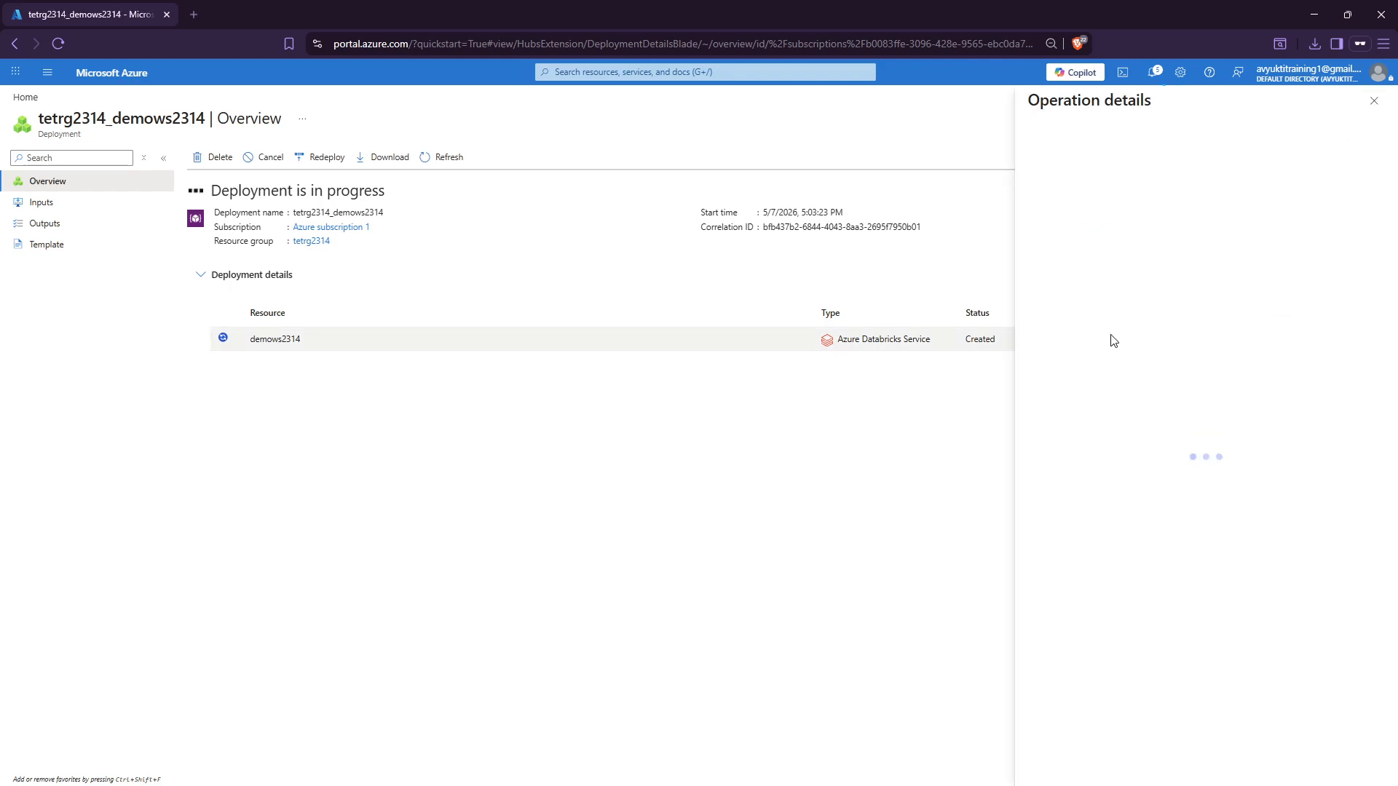
click(1375, 104)
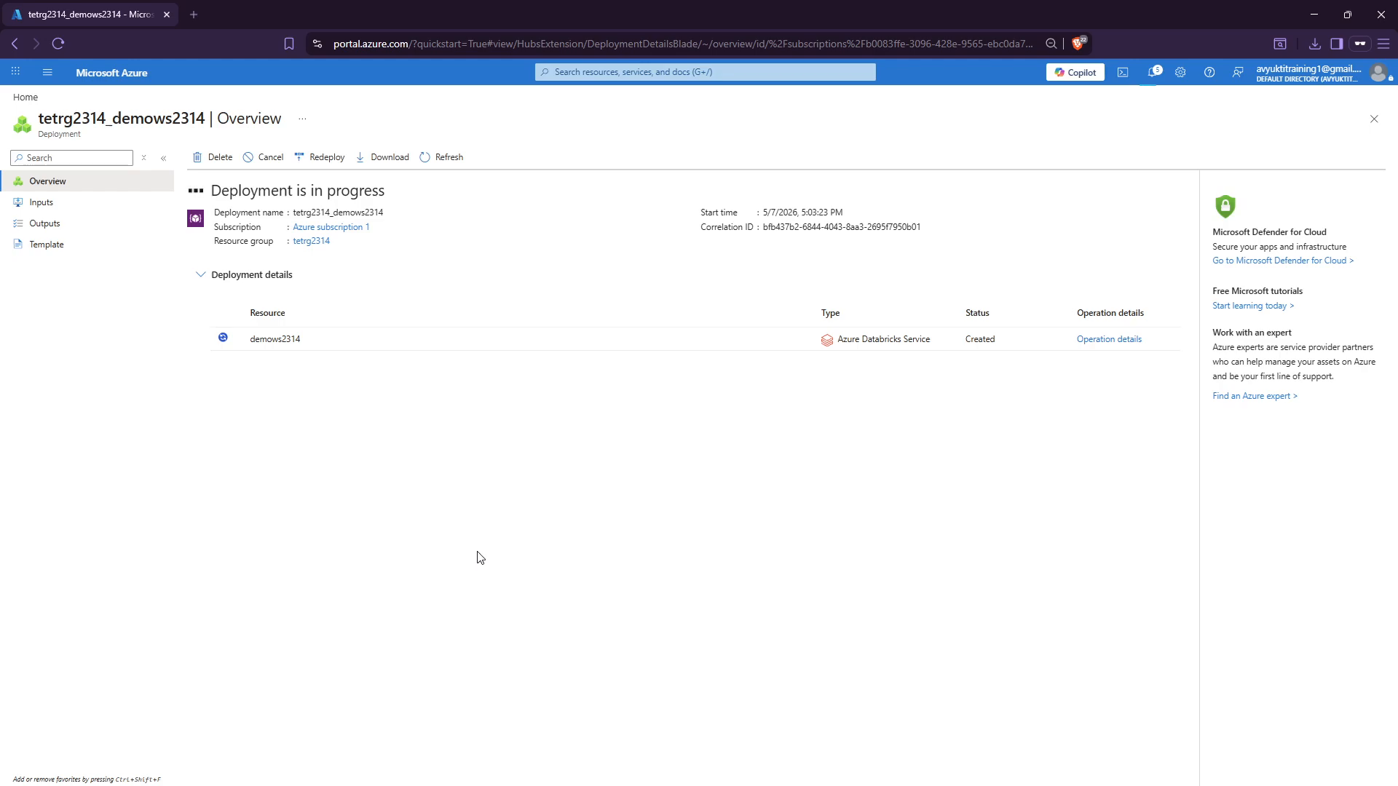
drag(218, 192, 435, 198)
Go to the demows2314 resource, dismiss the notification, and note its Active status.
click(250, 332)
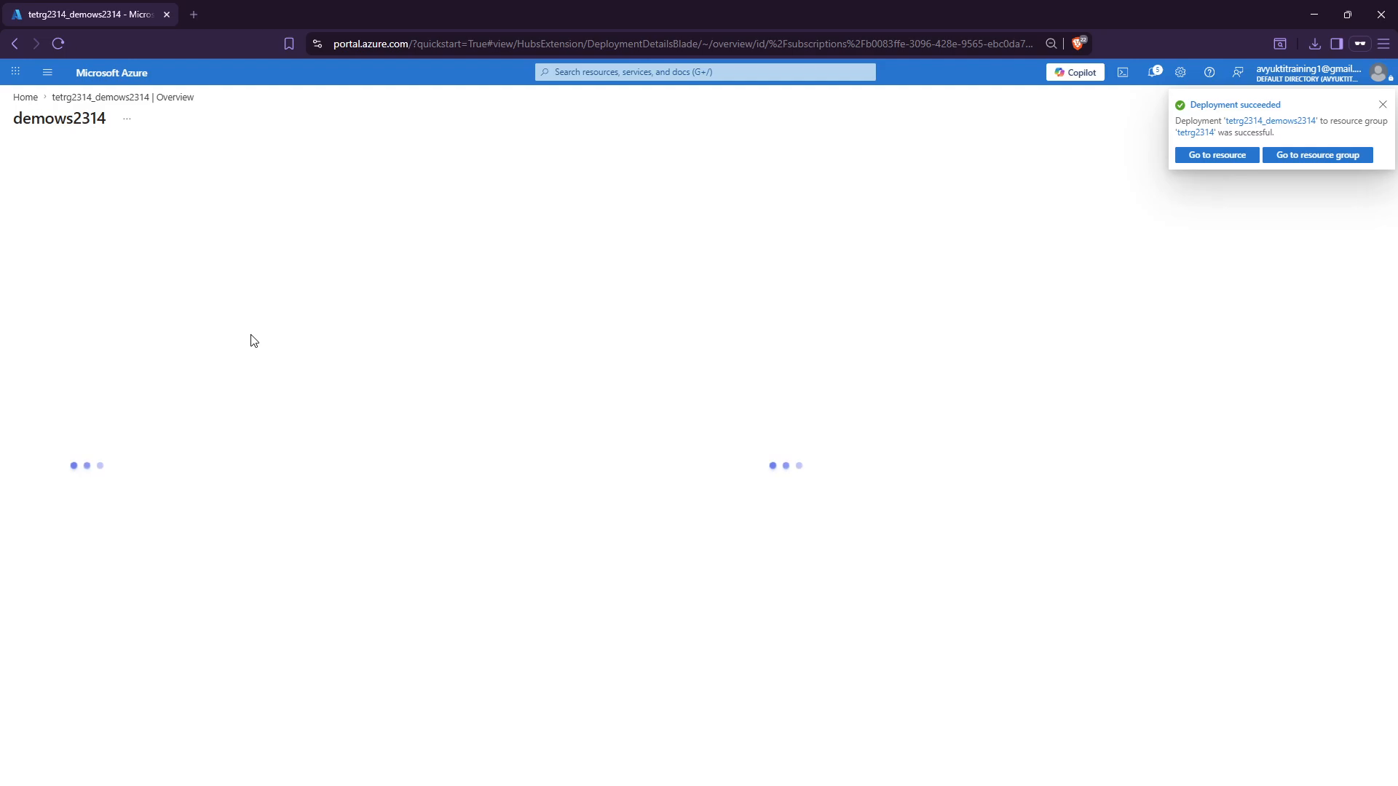
click(1382, 104)
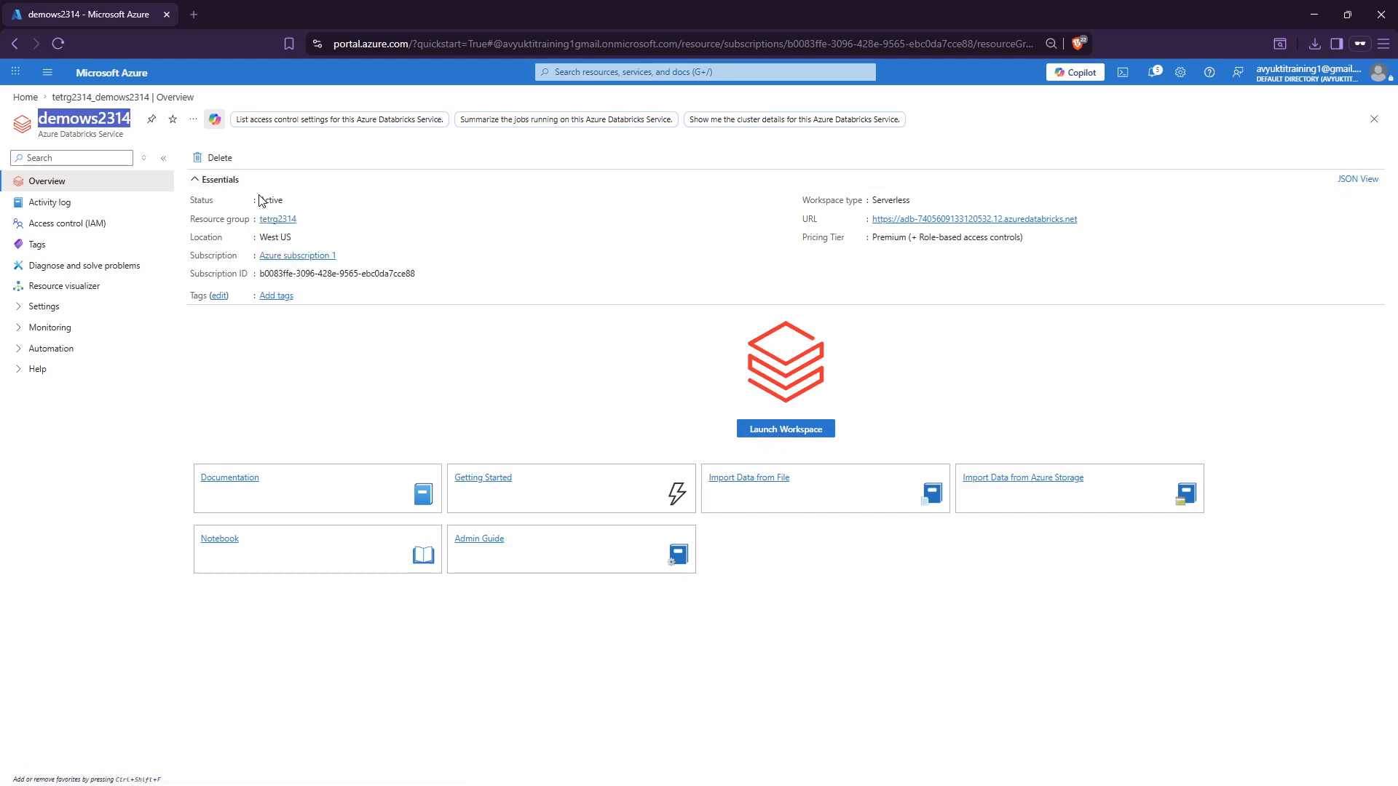
drag(260, 199, 283, 211)
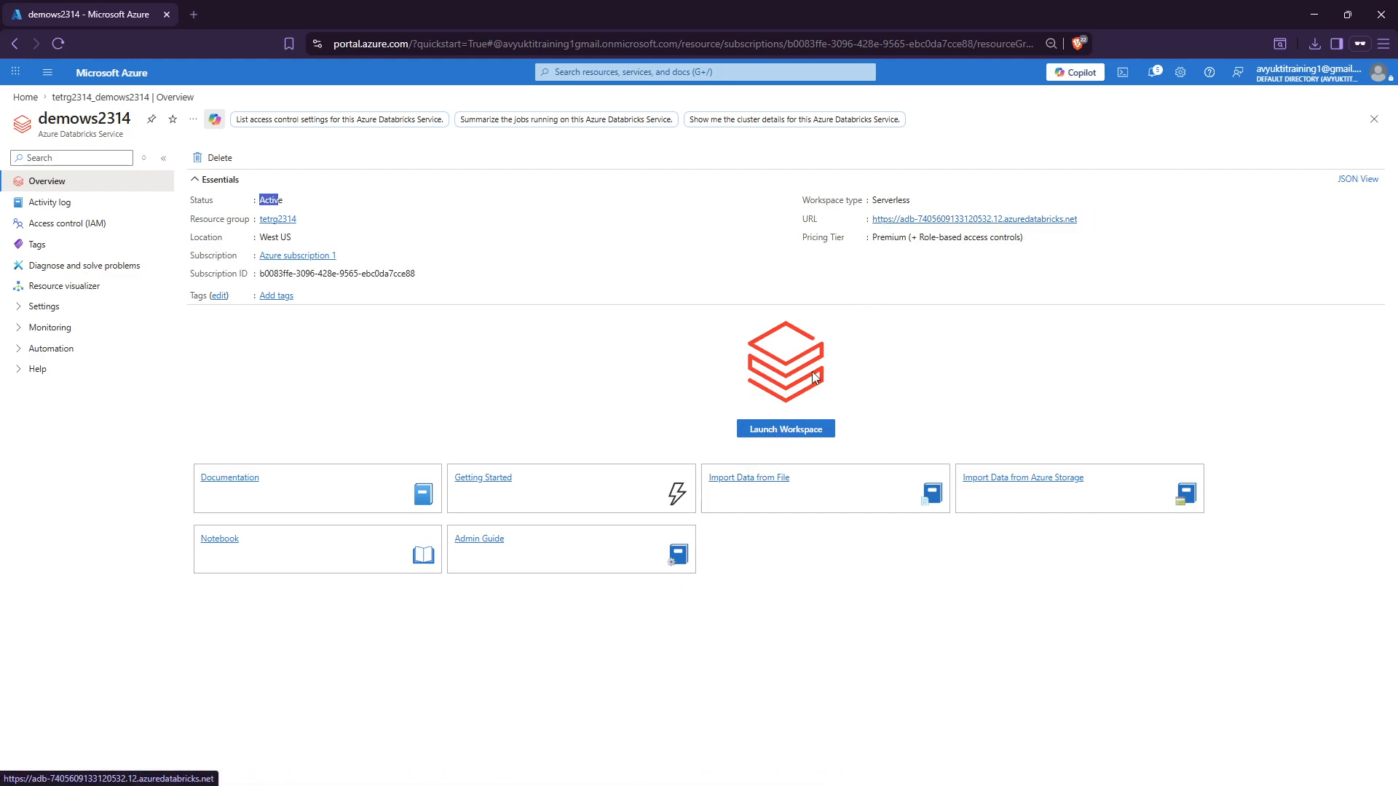
Launch the demows2314 workspace in a new tab and glance at the account menu and search box.
click(765, 432)
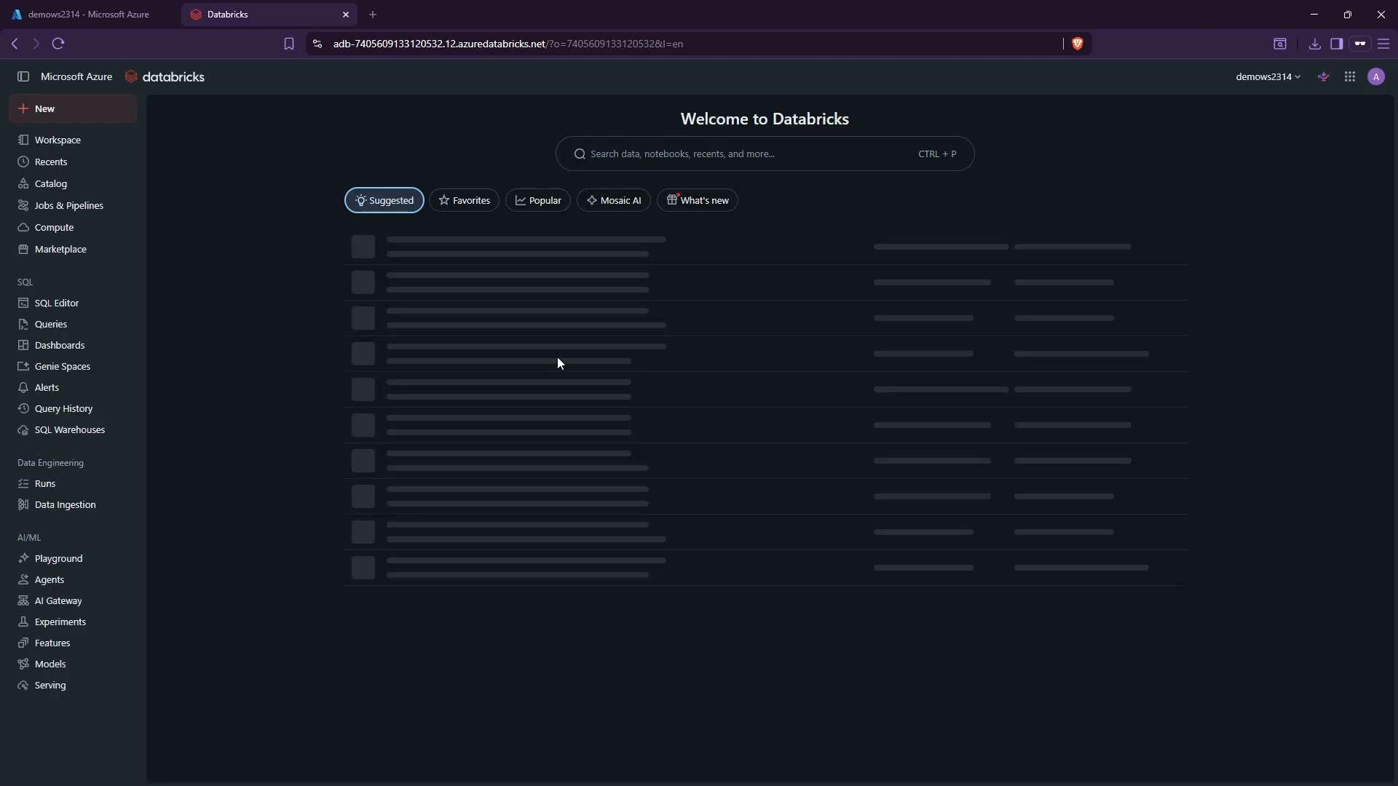
click(1379, 82)
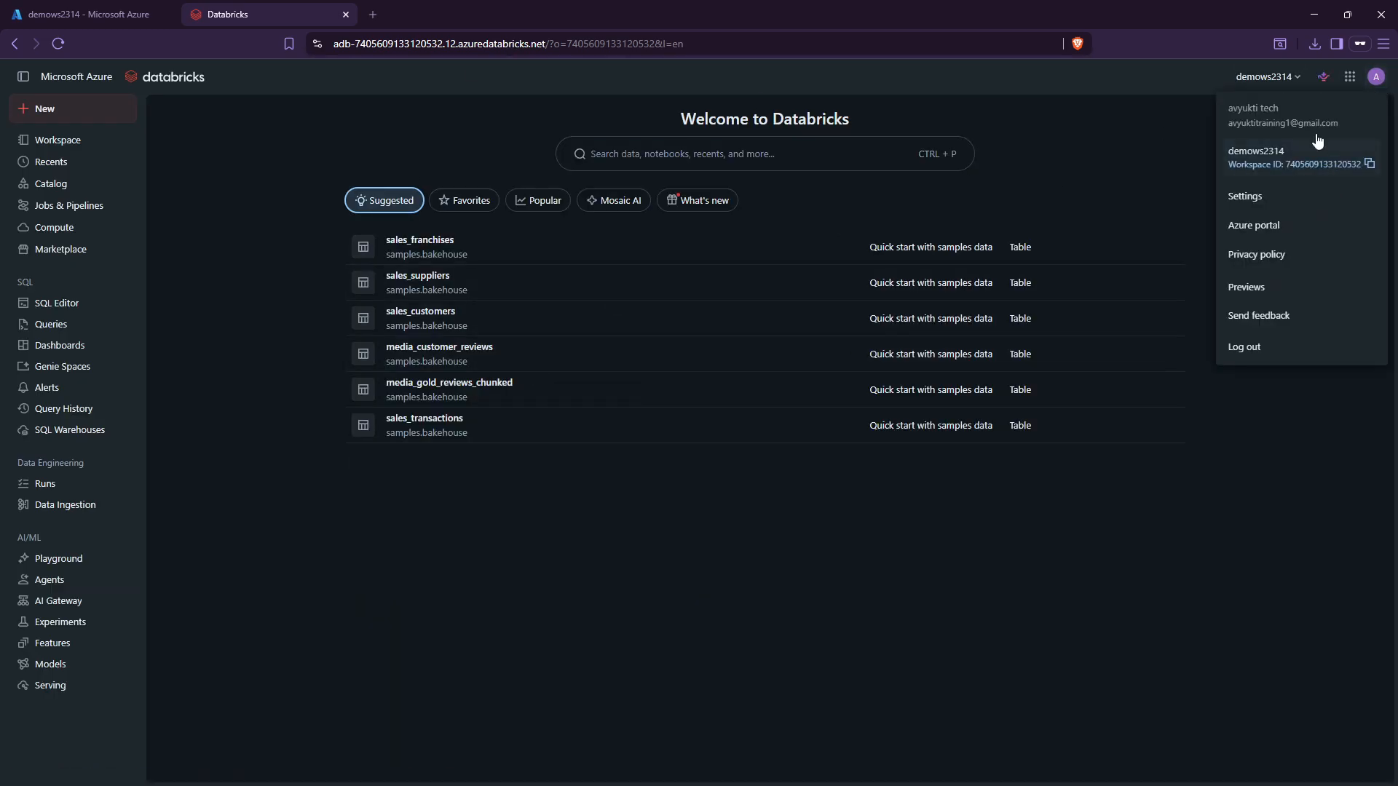
triple_click(1268, 122)
click(1162, 140)
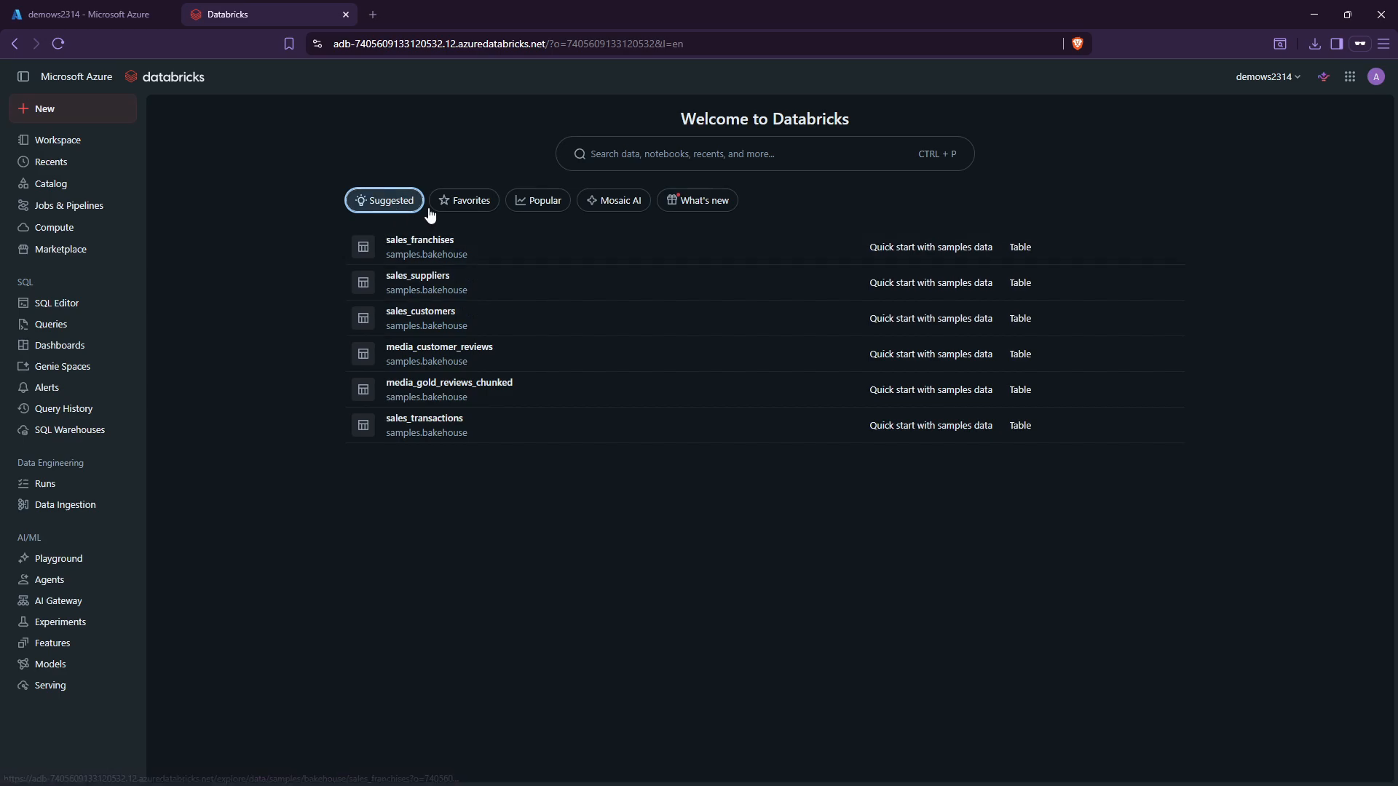
click(656, 157)
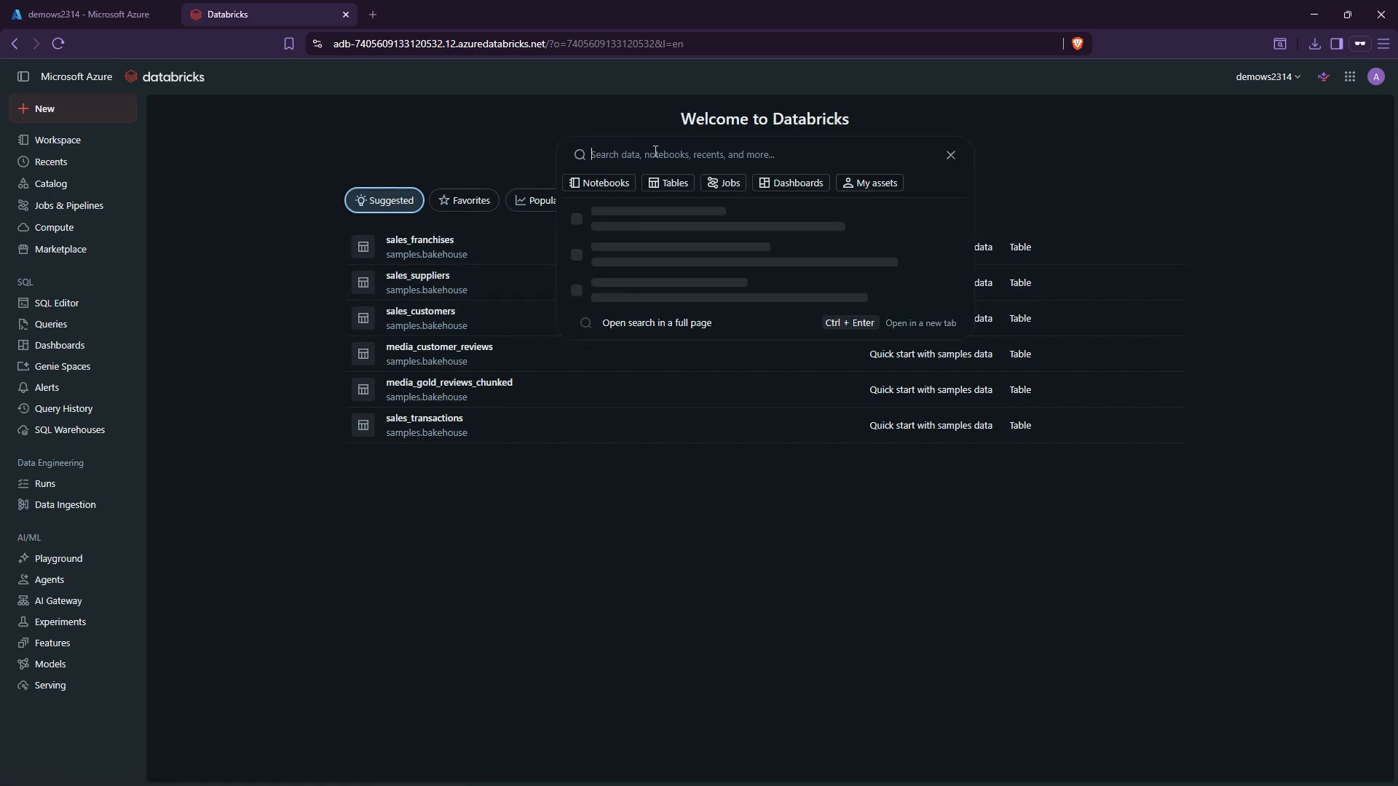
click(498, 147)
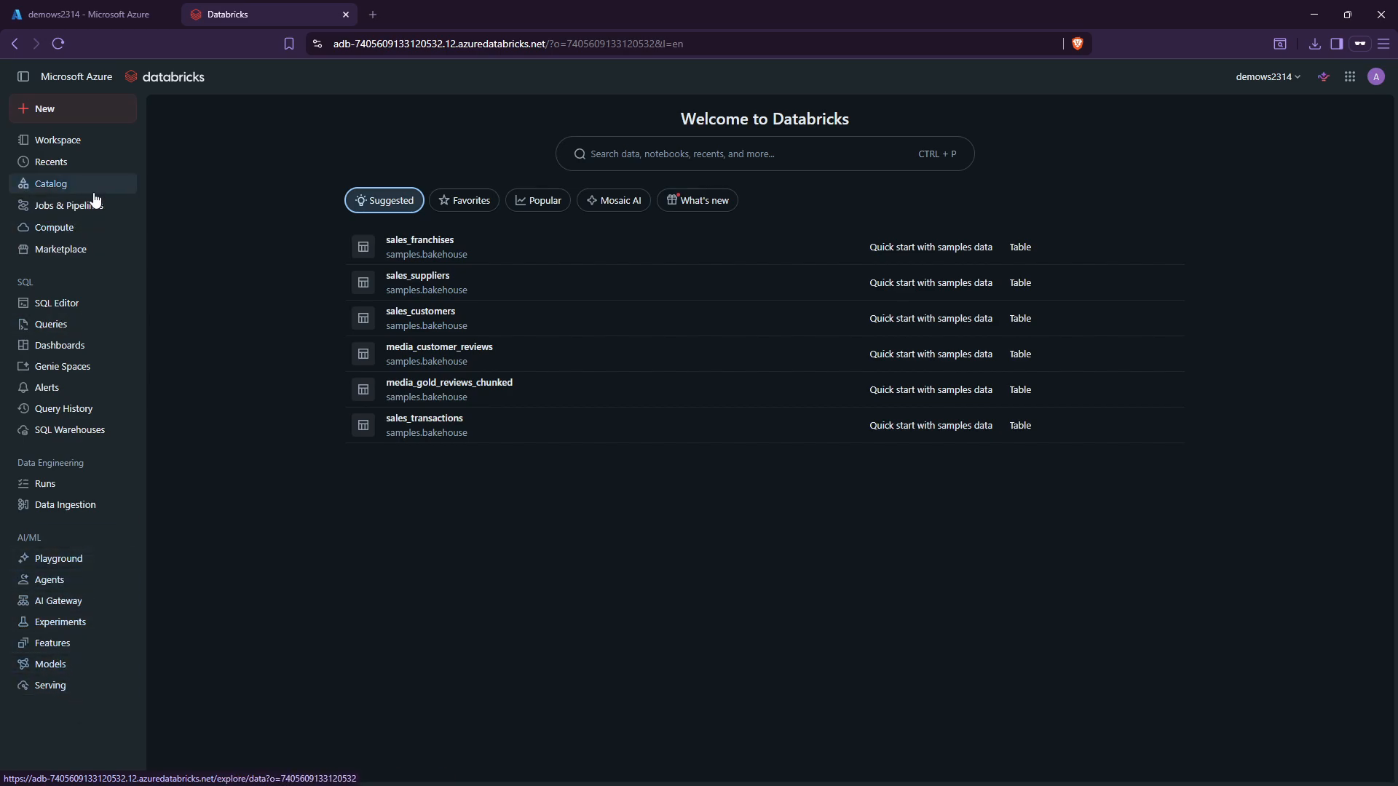
Browse Workspace > Users > the user's folder, then open the empty SQL Warehouses list.
click(88, 142)
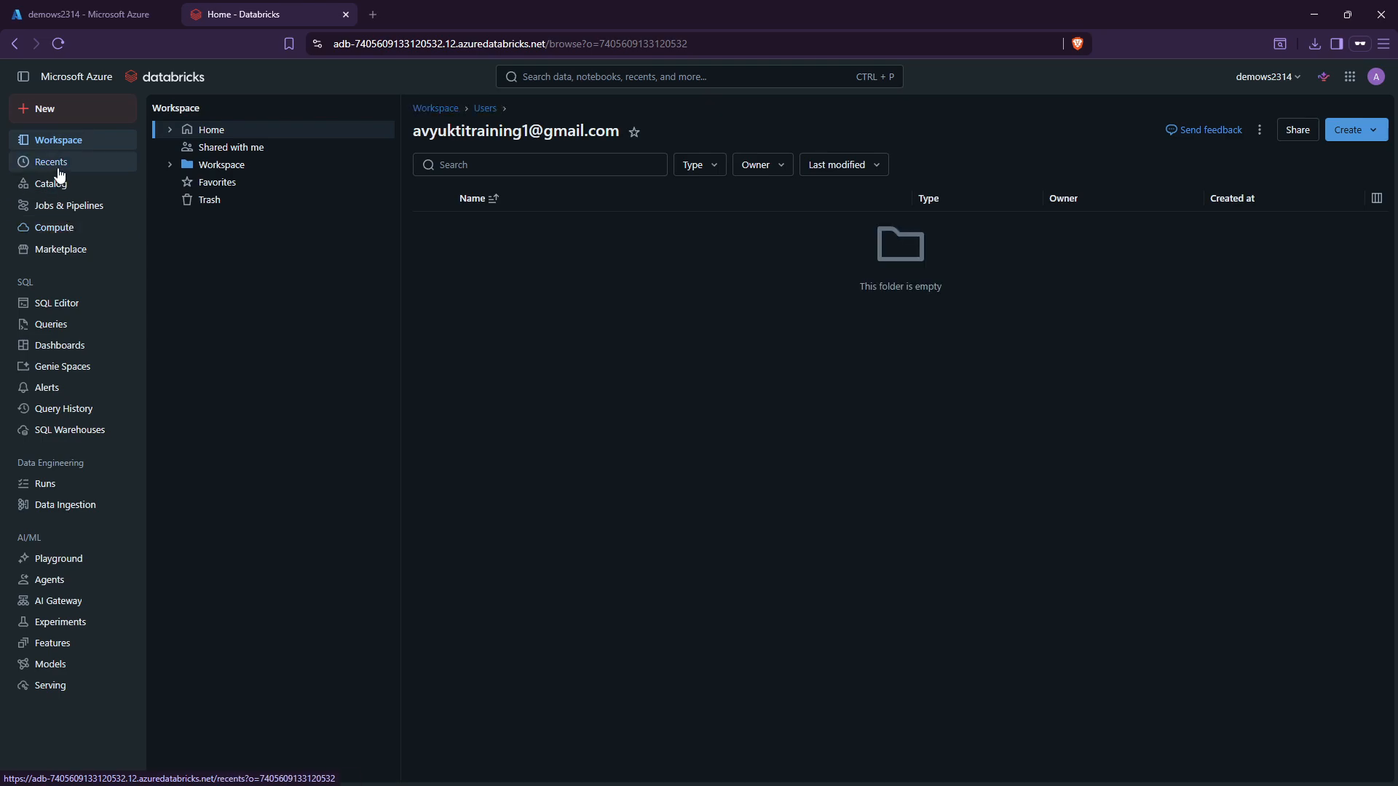
click(171, 164)
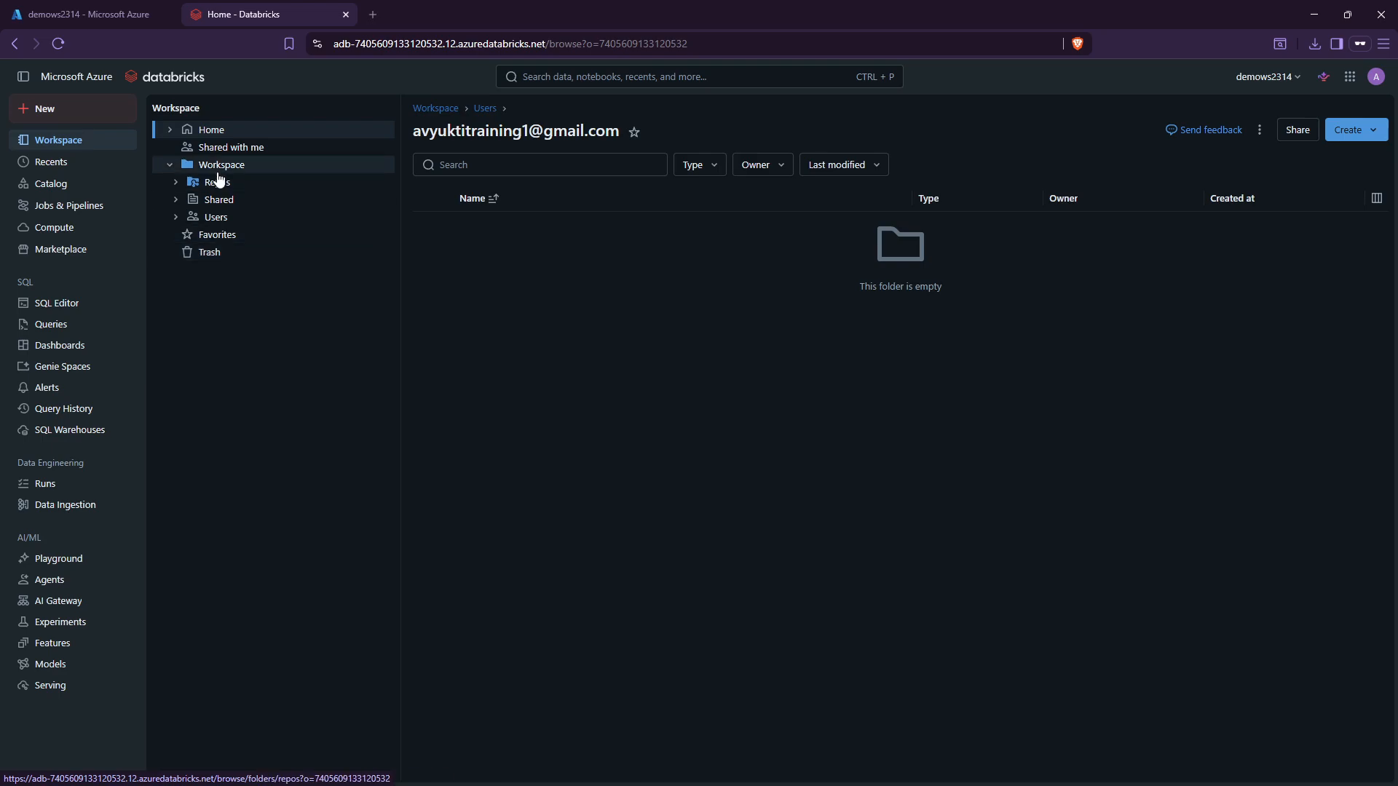
click(177, 219)
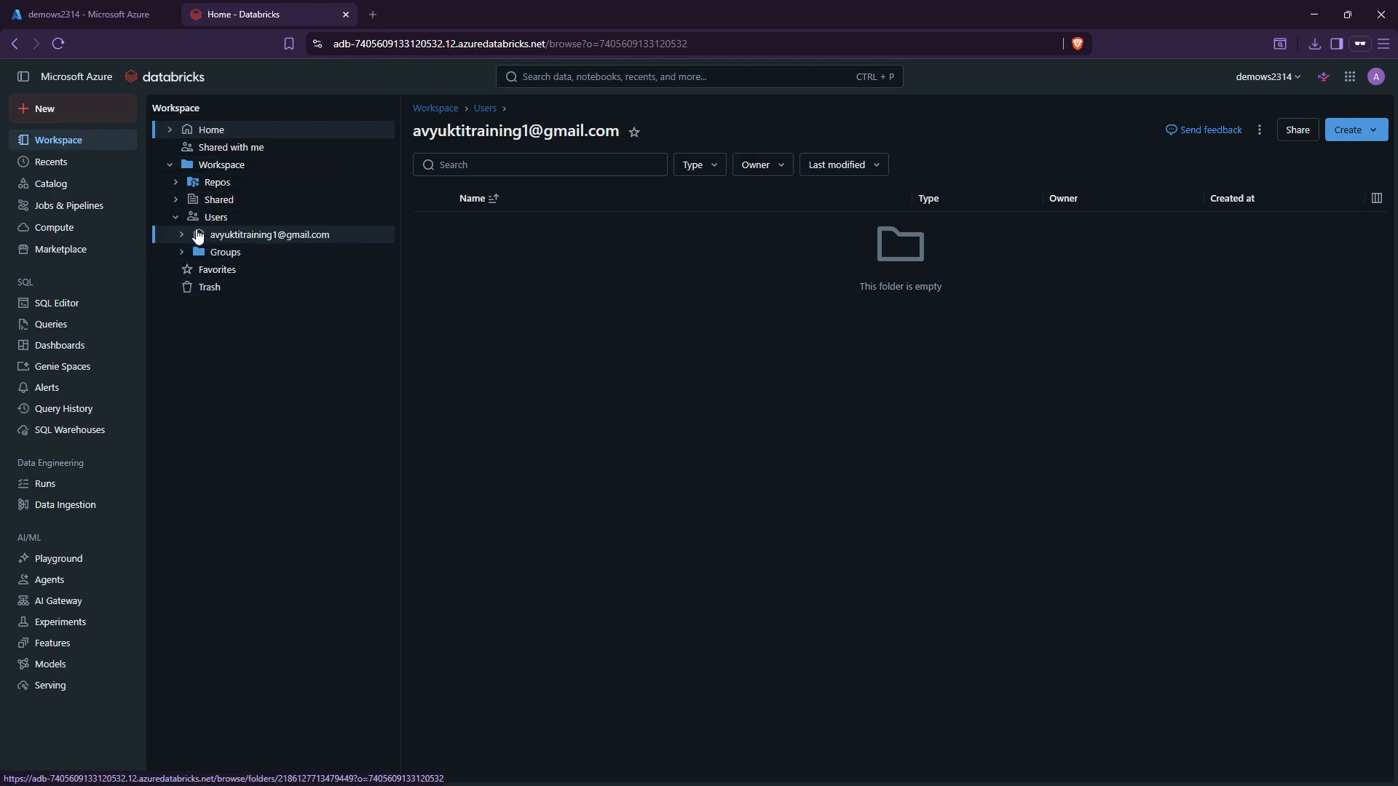
click(182, 235)
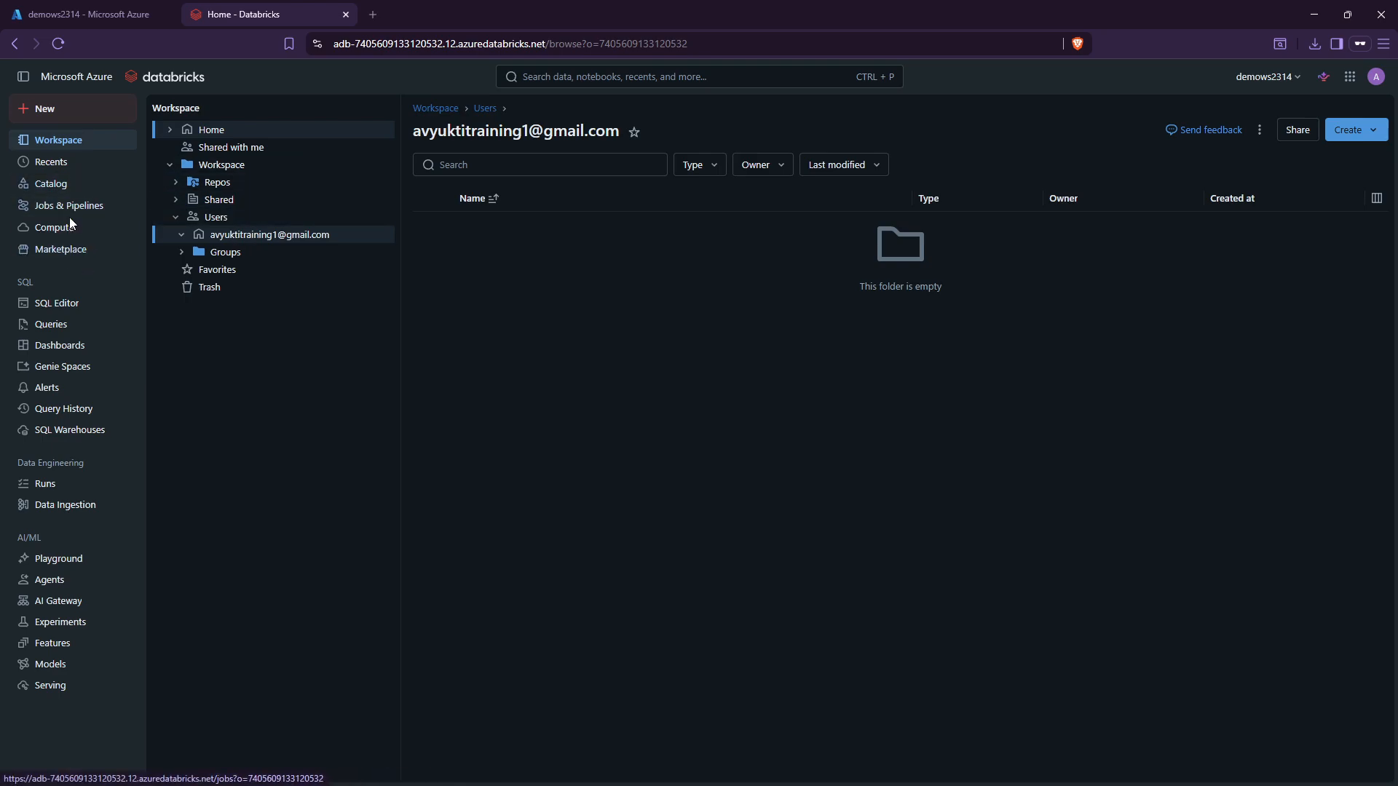
click(60, 236)
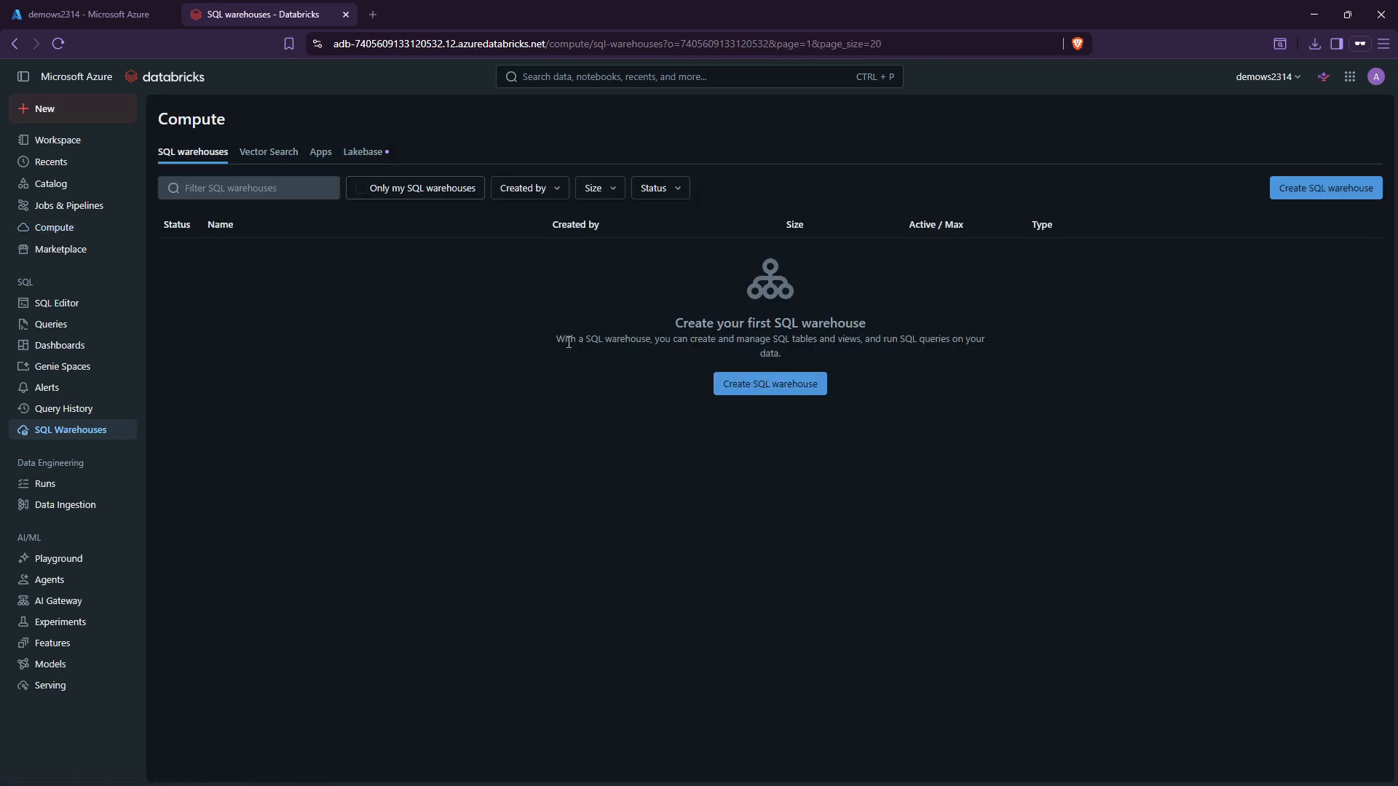
Zoom to 110%, check the Vector Search and Apps tabs, then return to the Workspace home folder.
drag(568, 342, 995, 336)
click(1048, 375)
key(ctrl+plus)
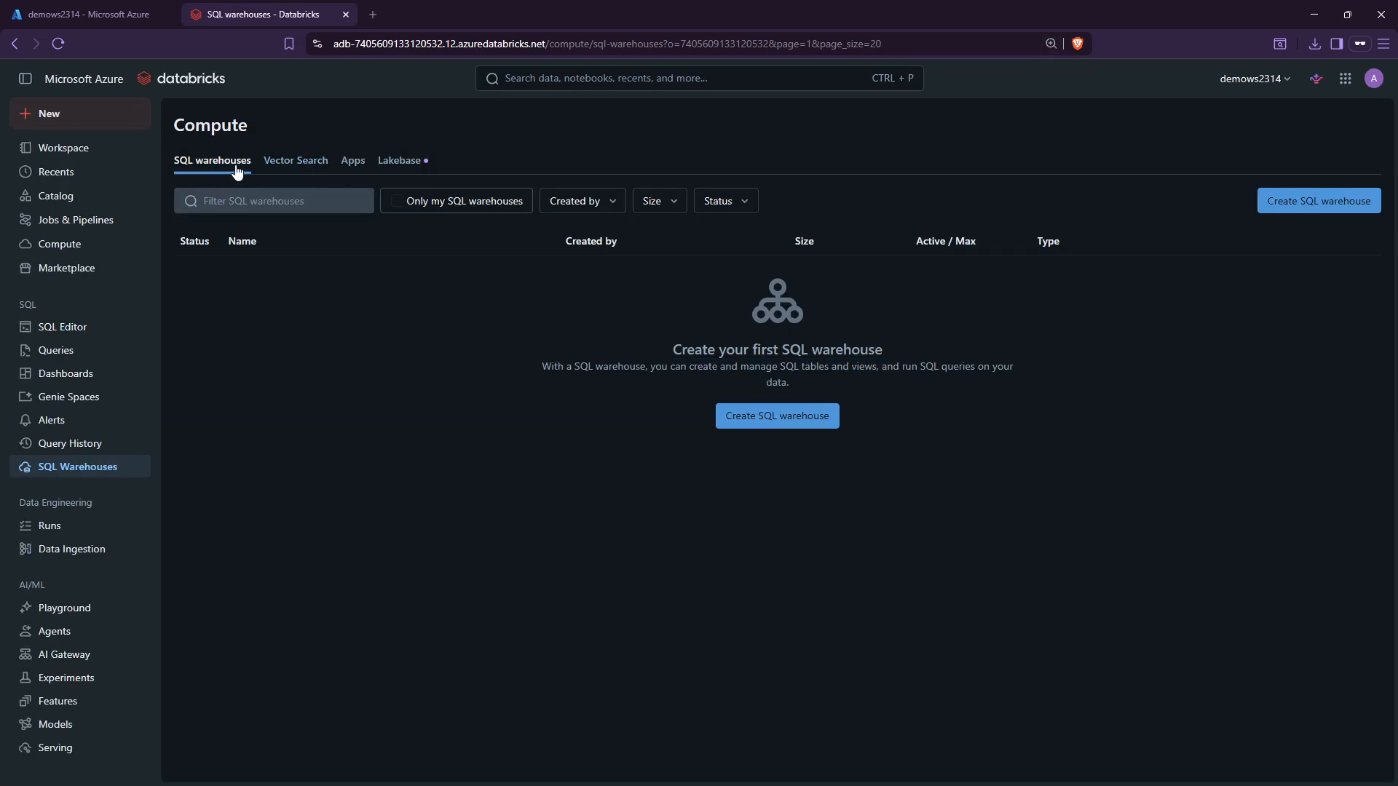
click(296, 162)
click(356, 161)
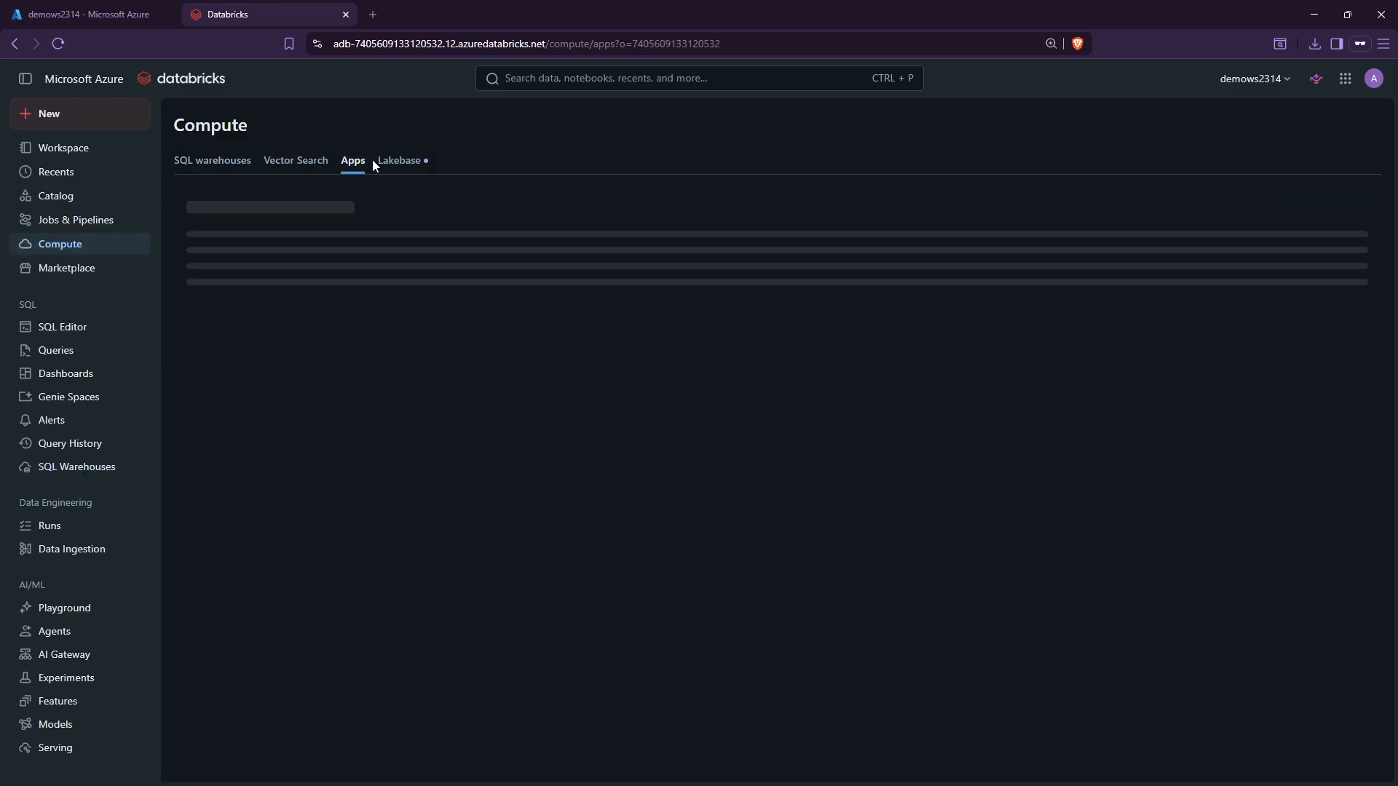
click(1346, 125)
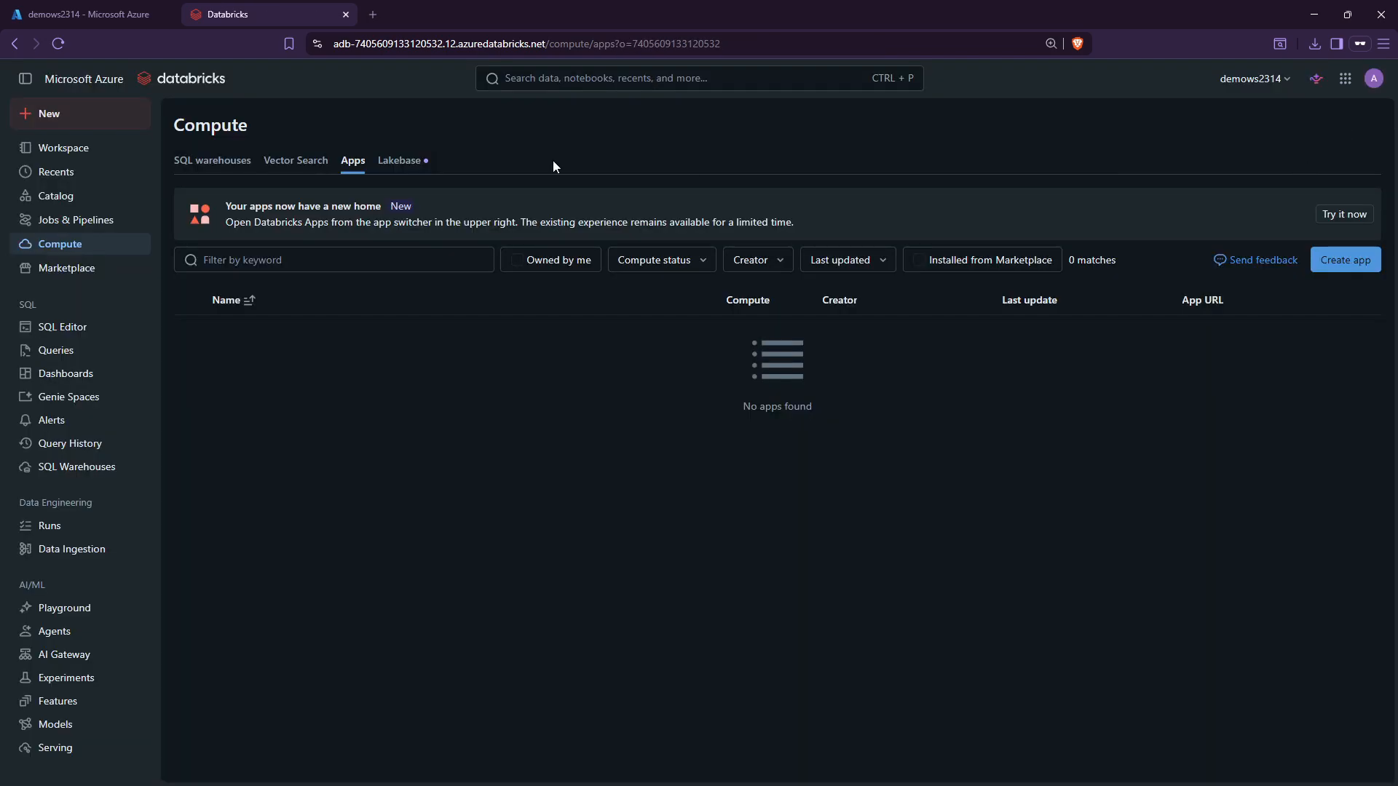
click(179, 168)
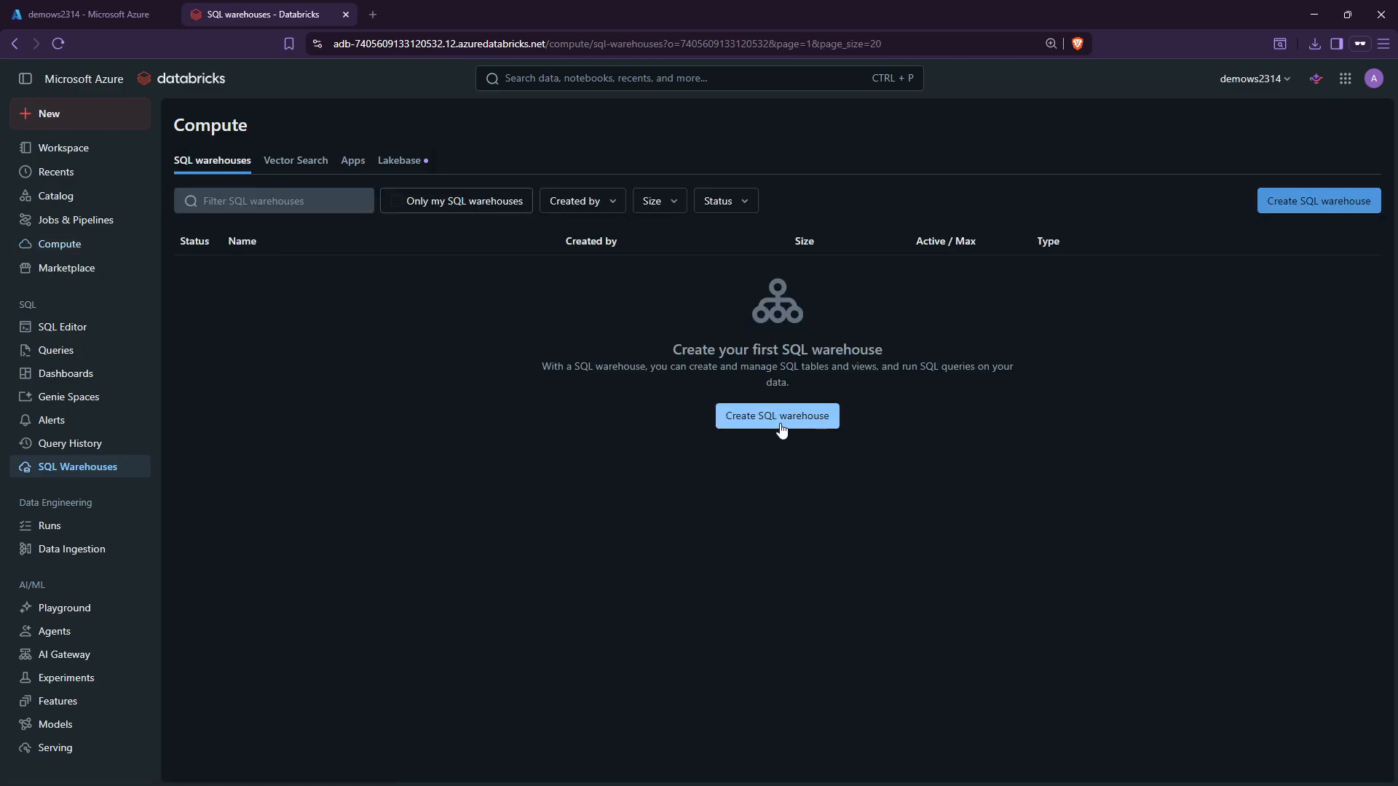
click(82, 148)
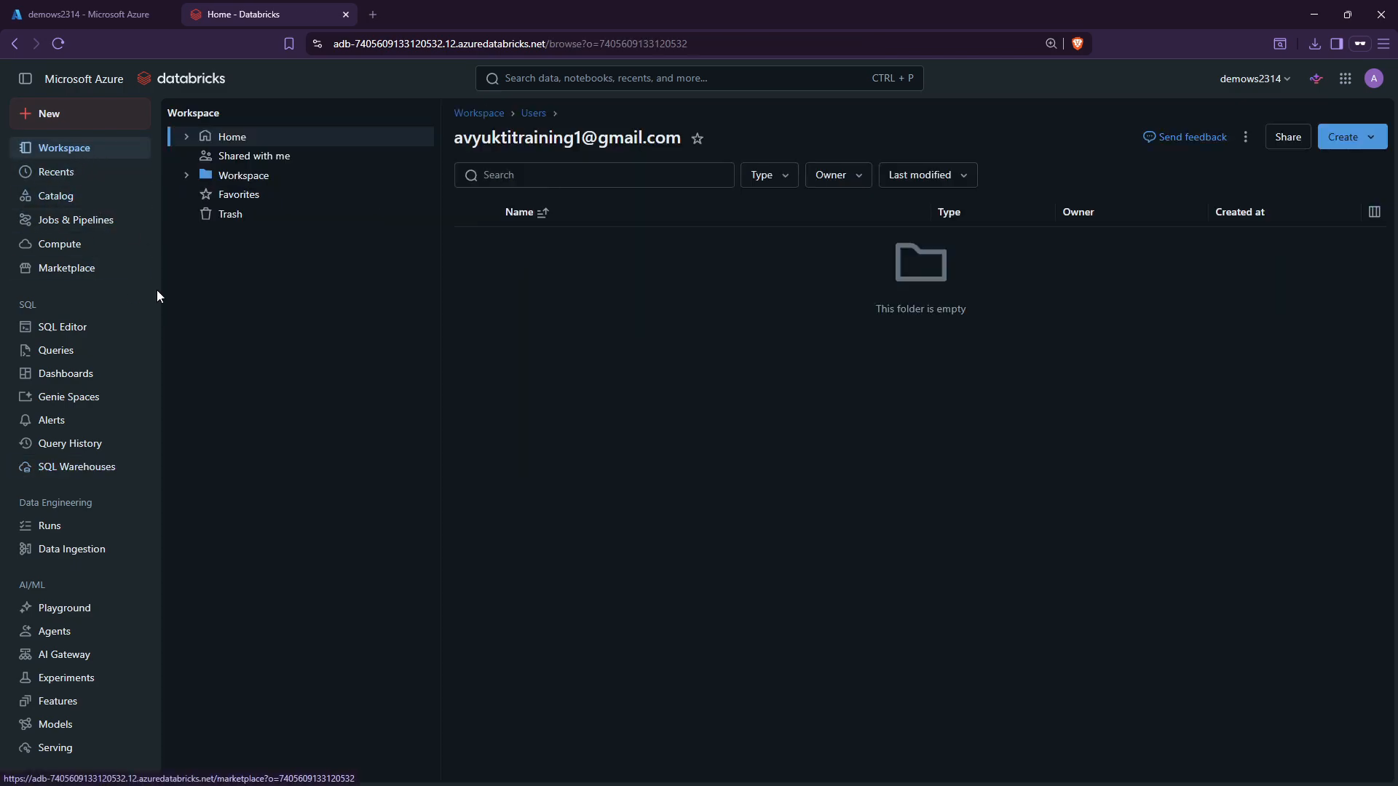
Look over the New item list, then go to the Databricks Marketplace page.
click(64, 116)
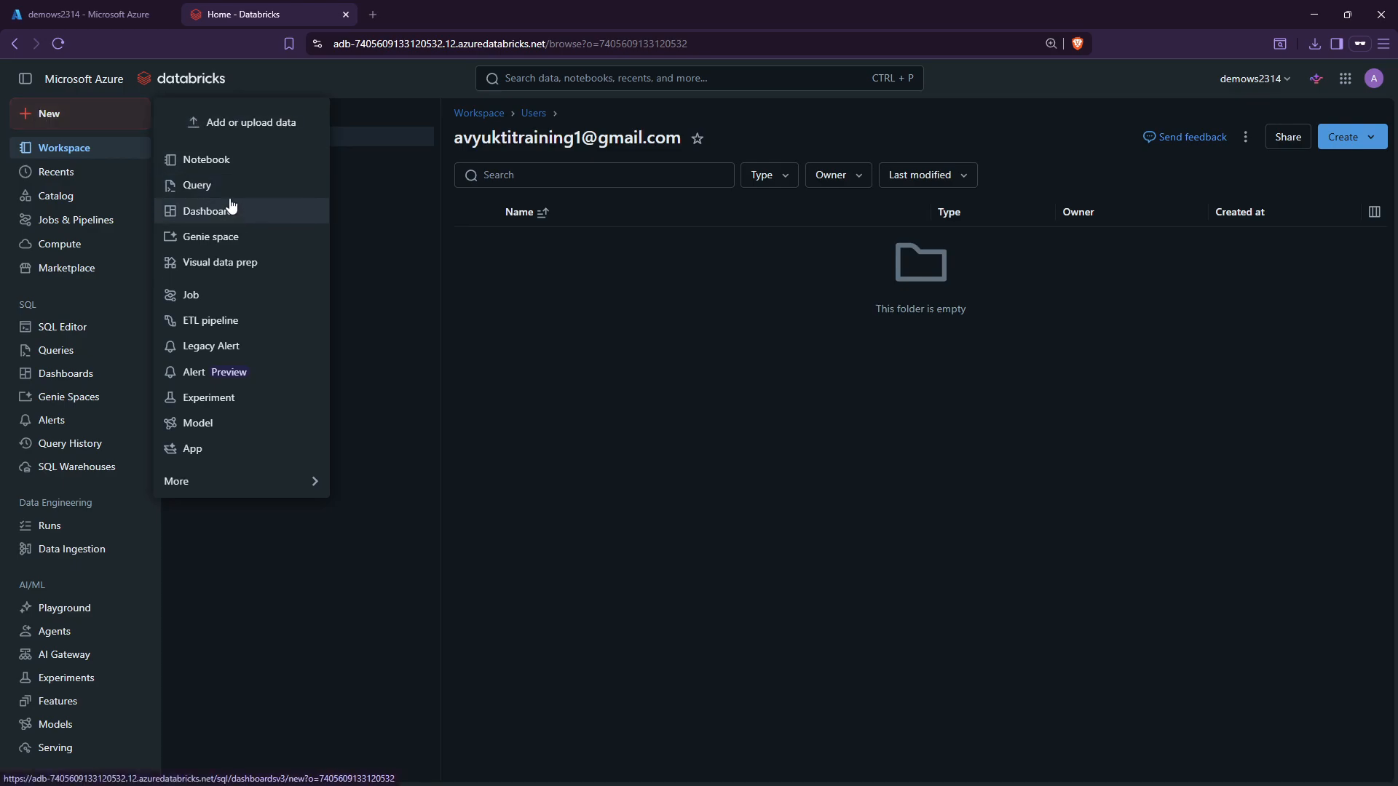
click(375, 304)
click(85, 269)
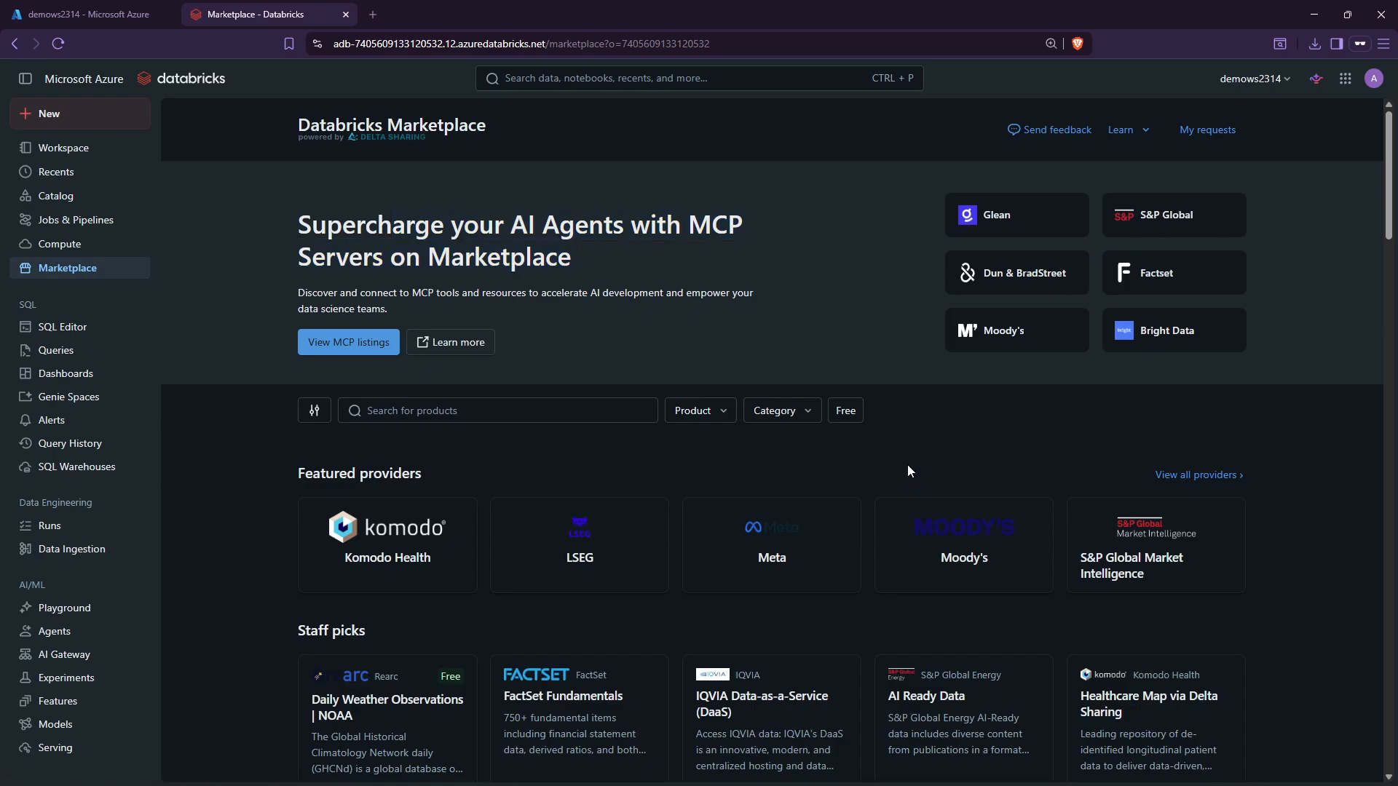
scroll(908, 467, down, 2)
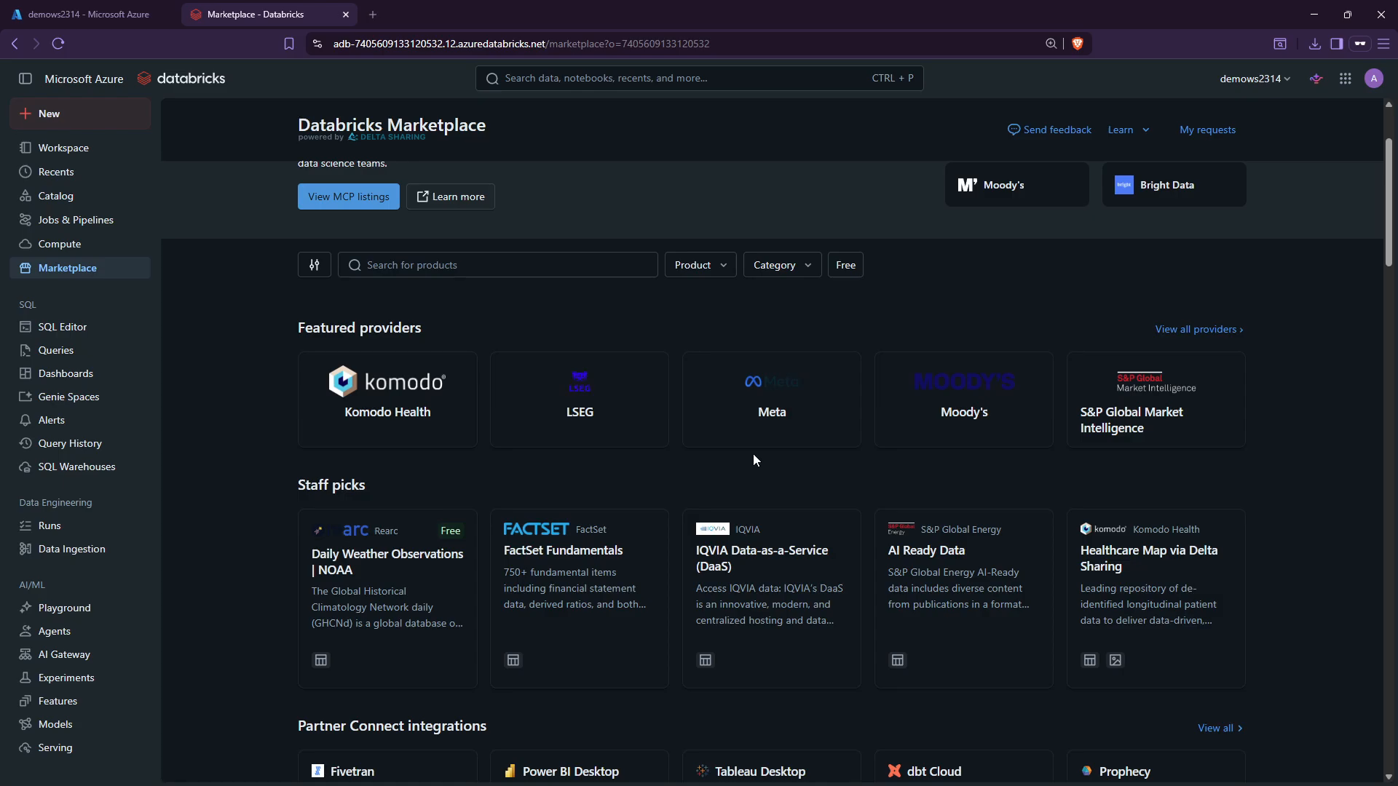
scroll(753, 453, up, 1)
scroll(753, 453, down, 5)
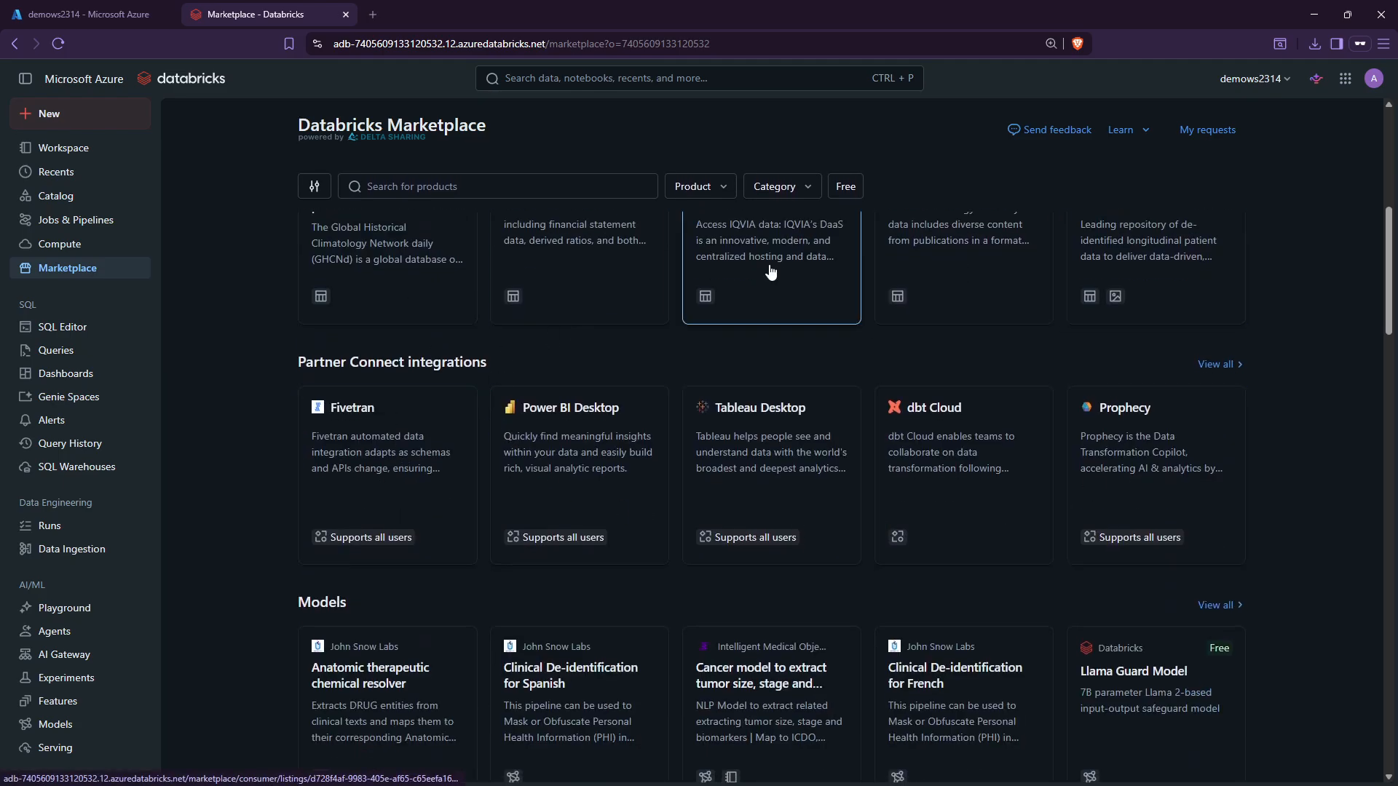
scroll(976, 415, down, 2)
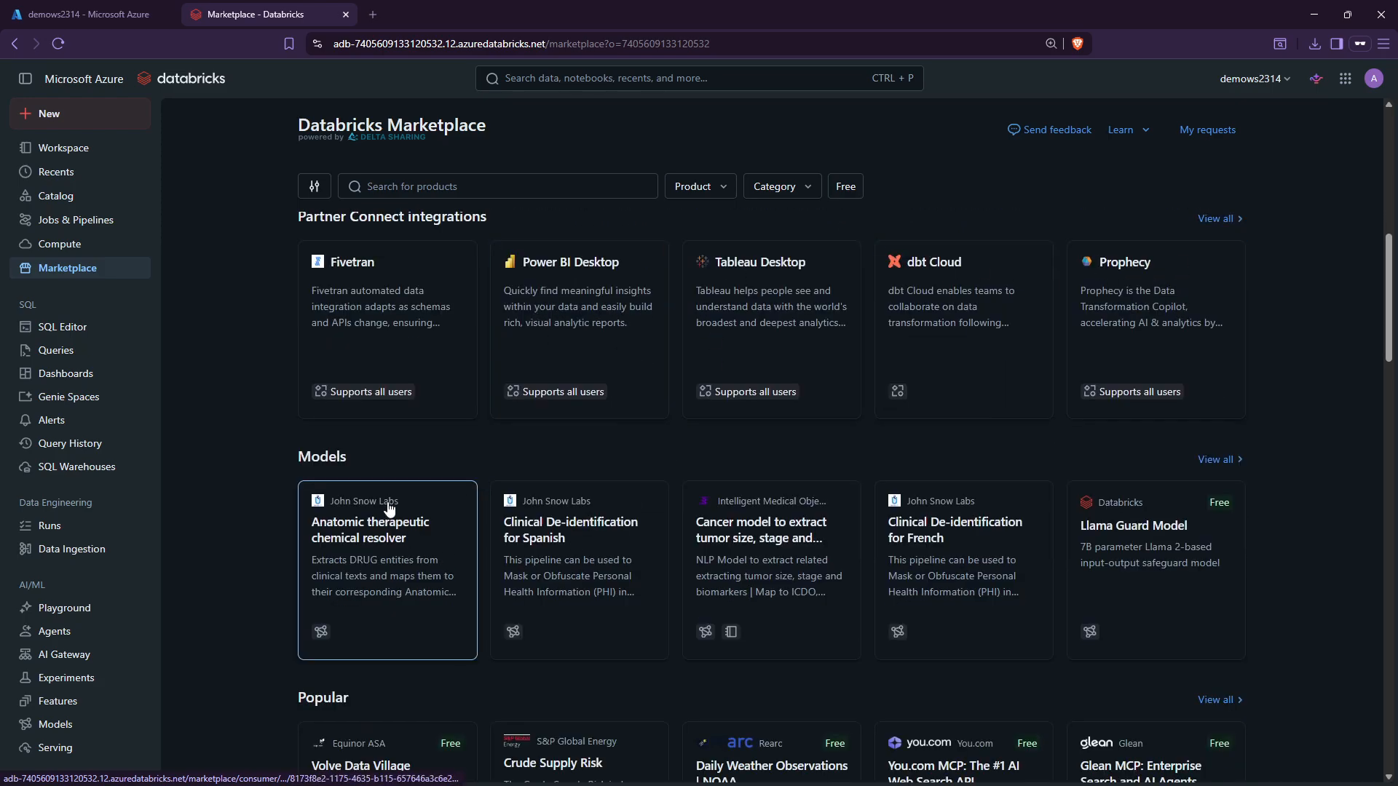
scroll(509, 492, down, 2)
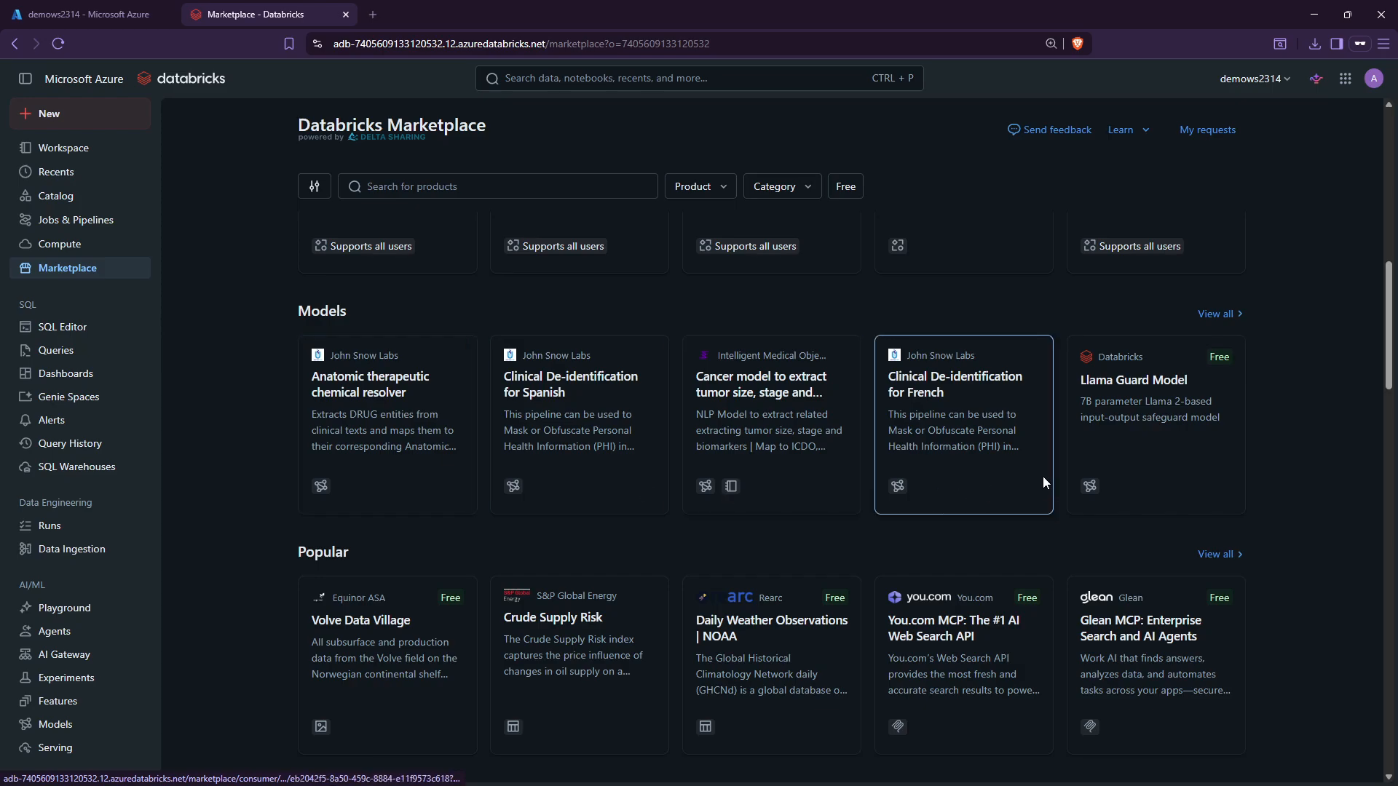
scroll(1043, 482, down, 6)
scroll(1019, 466, up, 8)
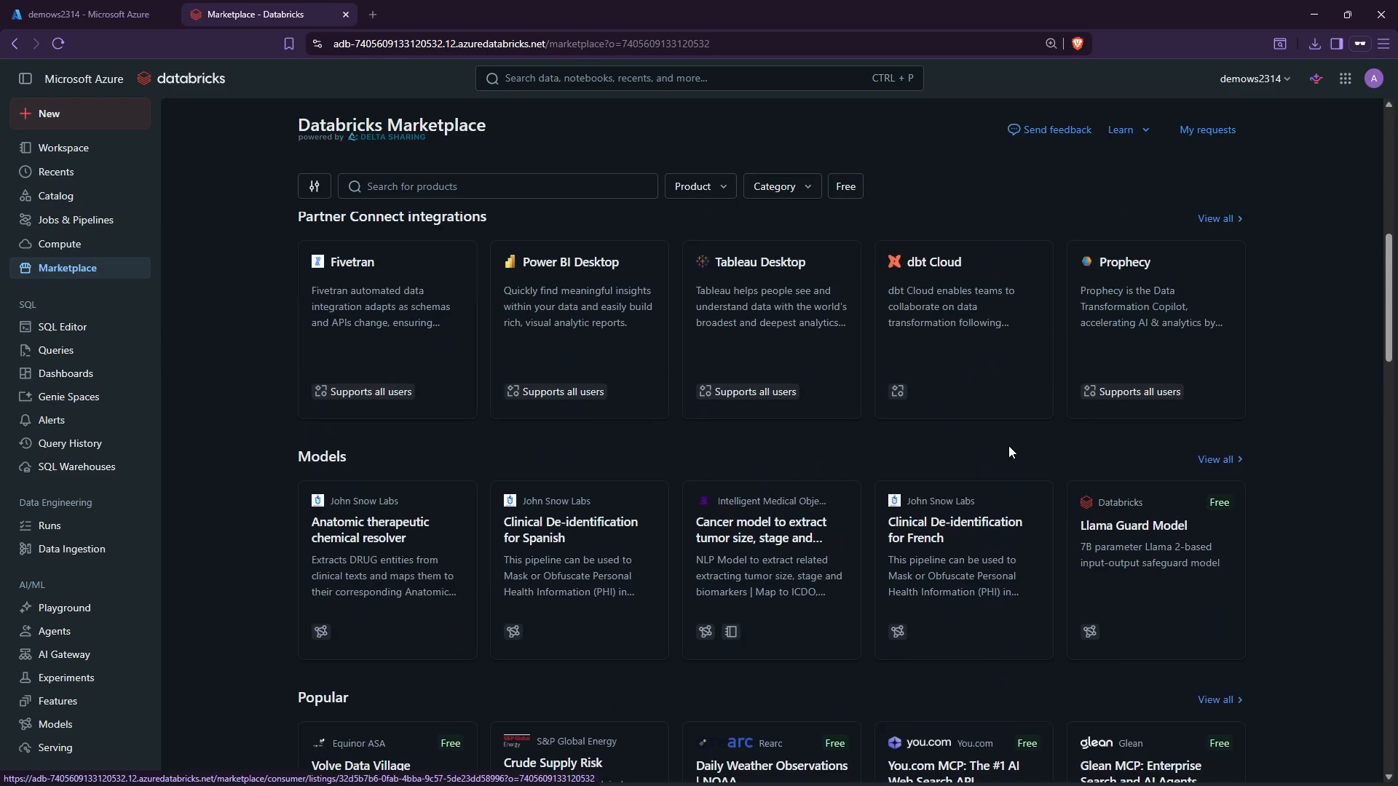
scroll(1009, 451, up, 10)
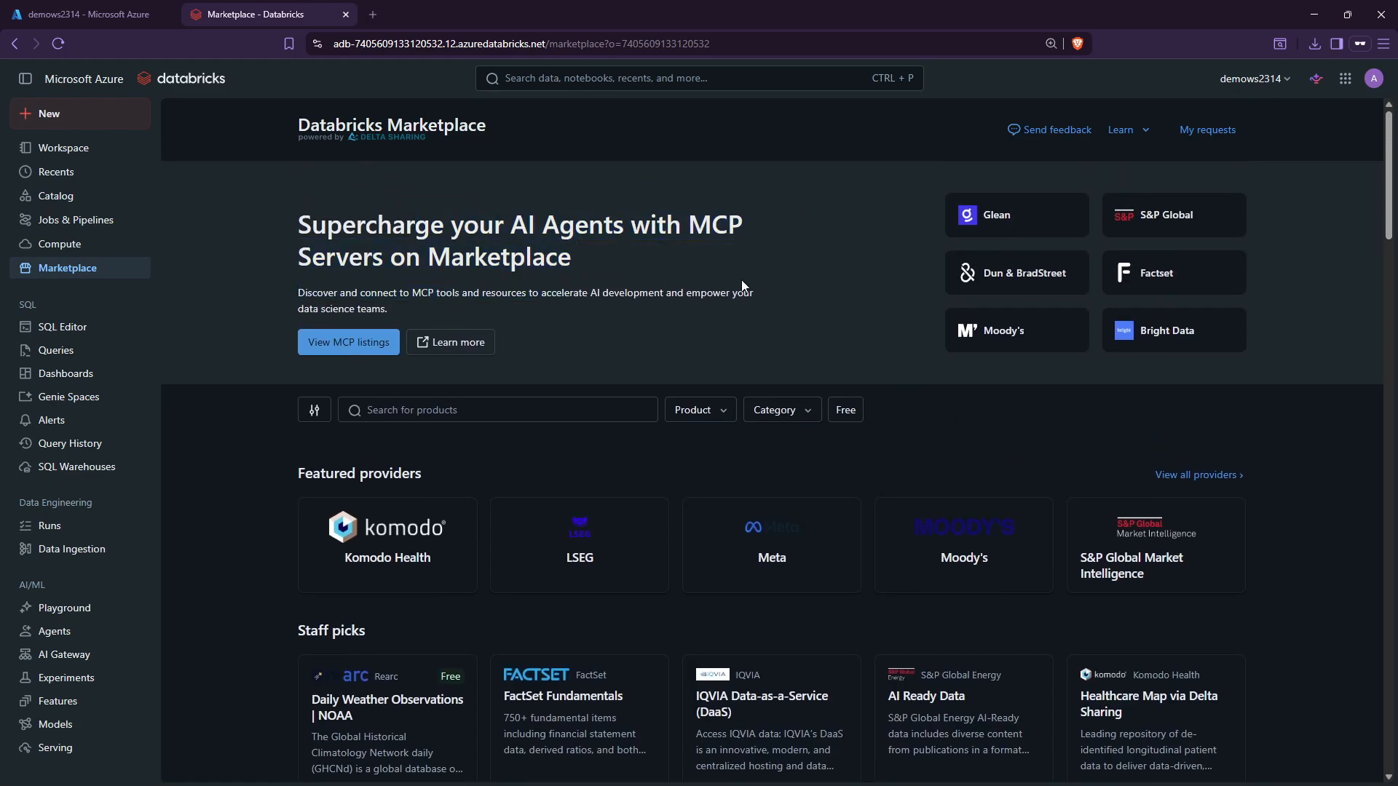
Return to the empty workspace home folder and look over its Create options.
click(64, 148)
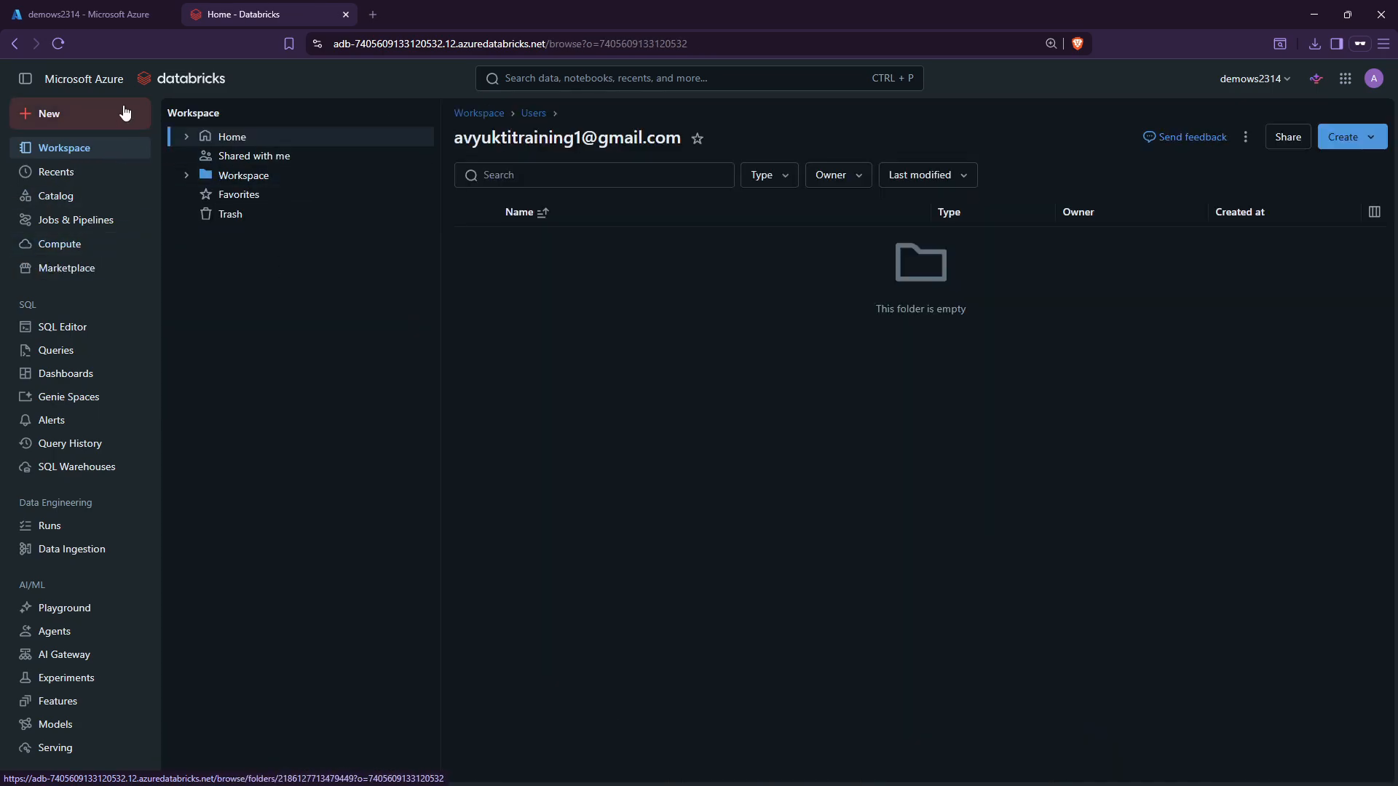
click(1362, 138)
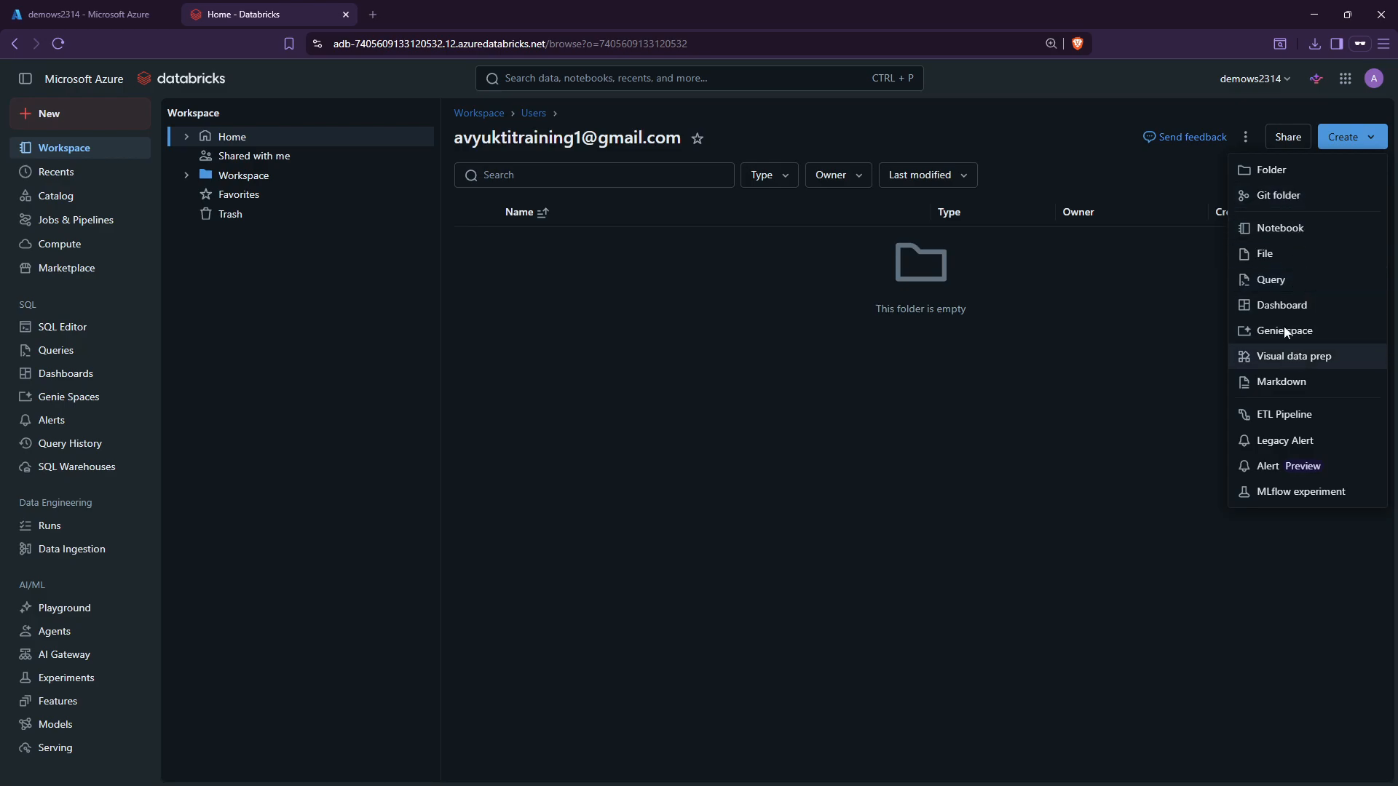
click(1077, 466)
Show the sidebar New list offering Notebook, Query, Dashboard and more.
click(62, 108)
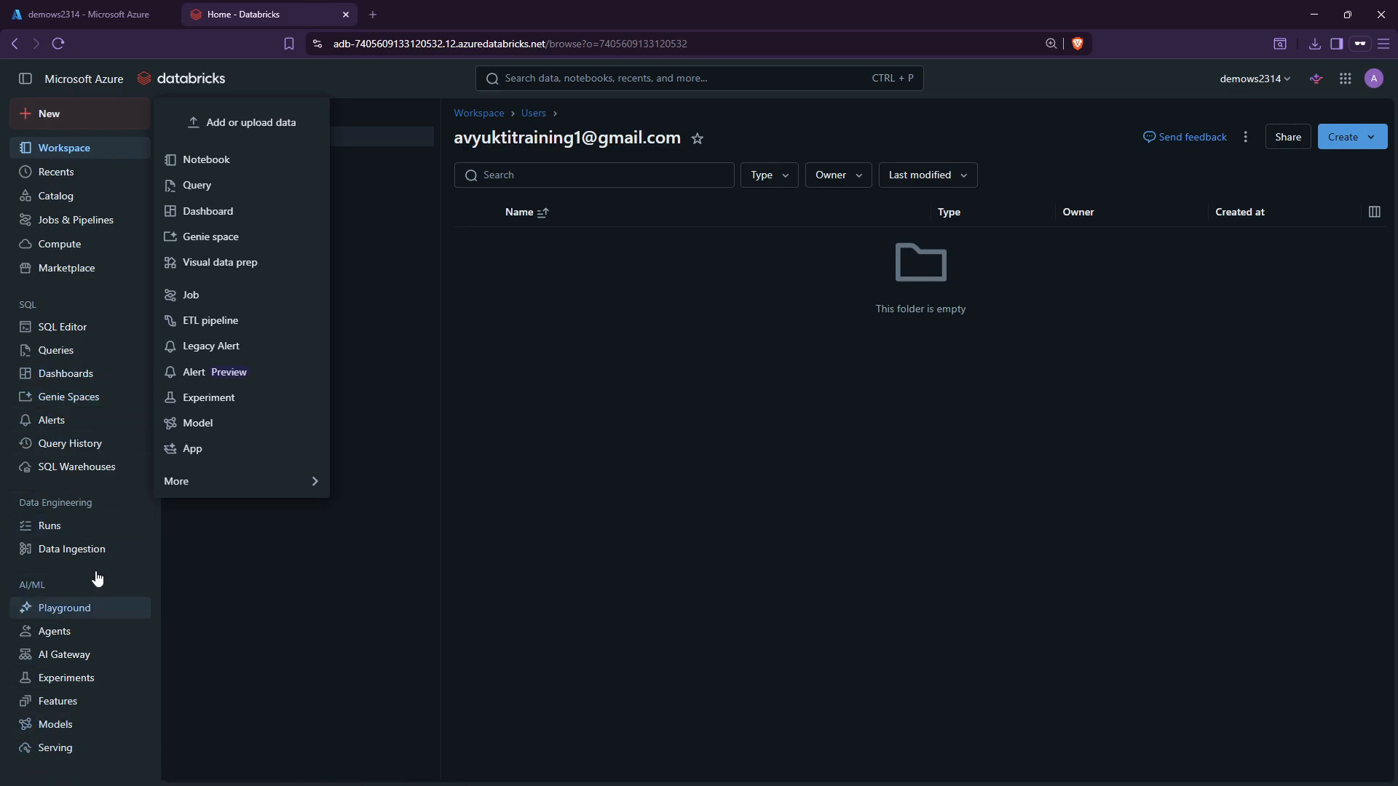
click(77, 115)
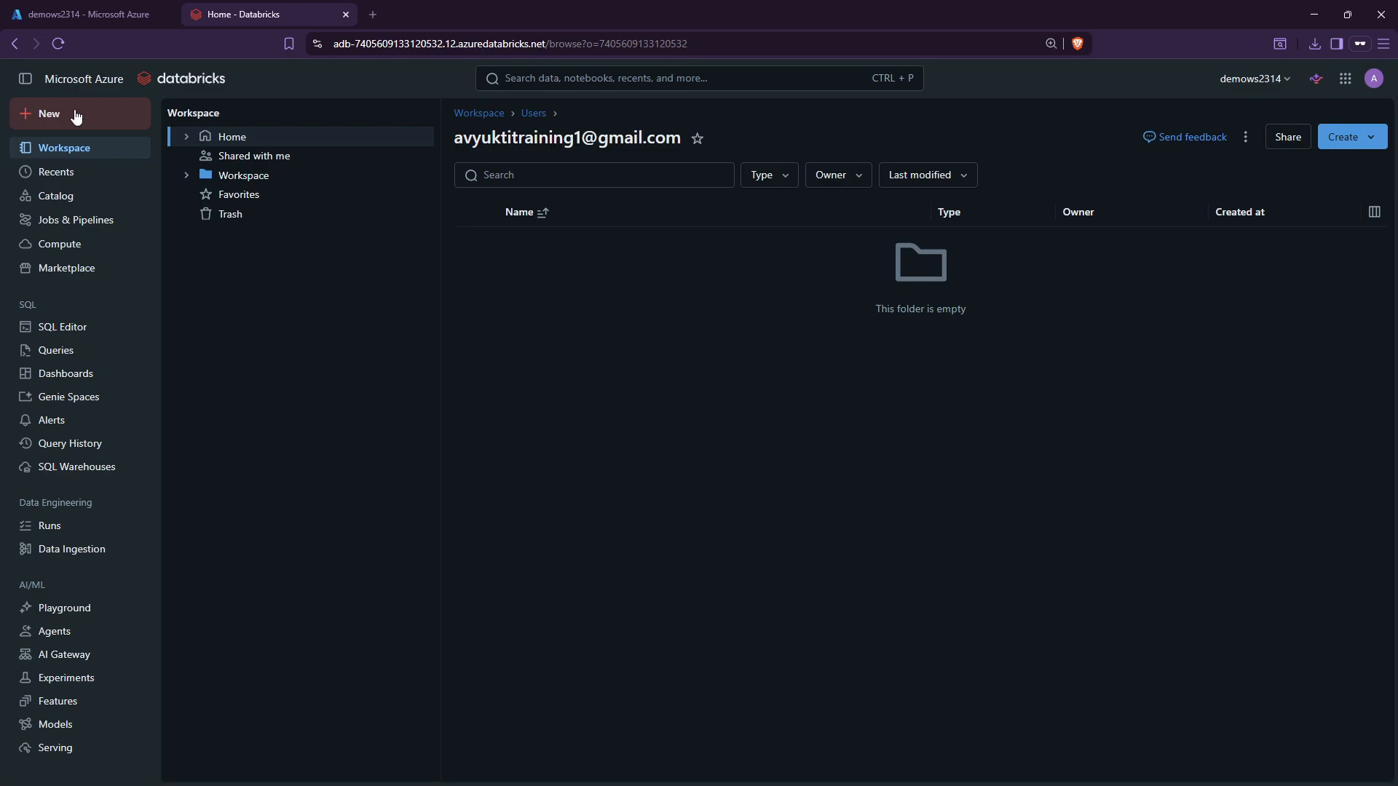
click(76, 115)
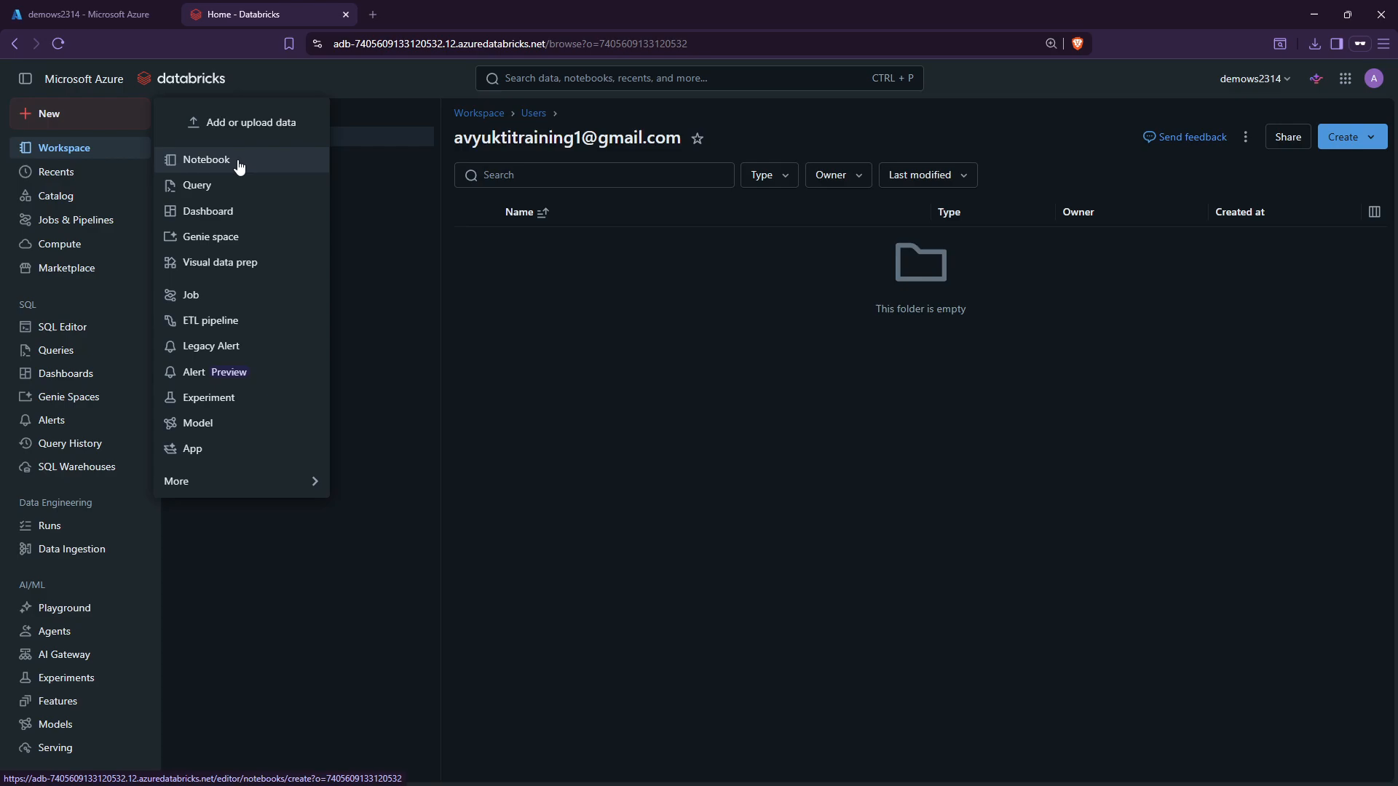
Create a new notebook and rename it 'demonotebook1'.
click(209, 159)
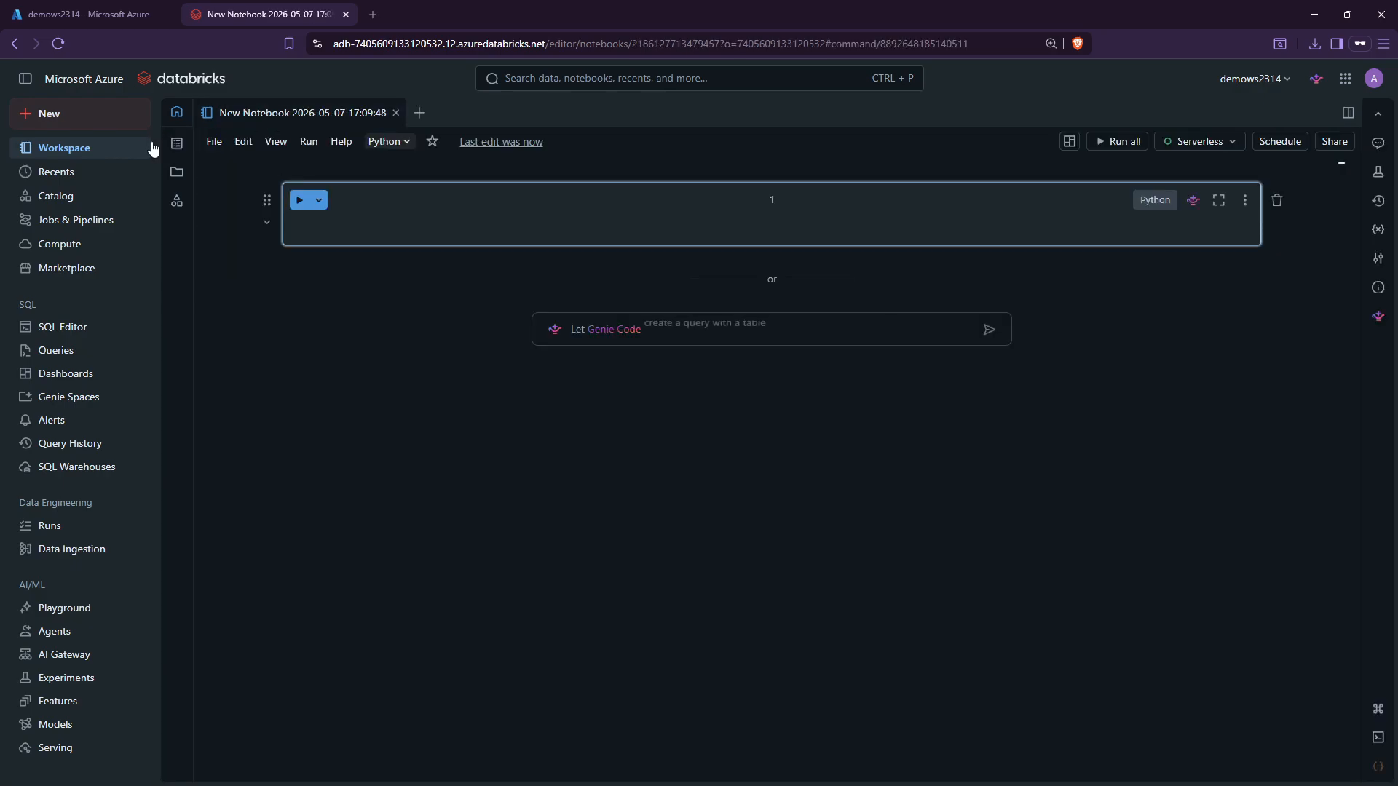
click(298, 111)
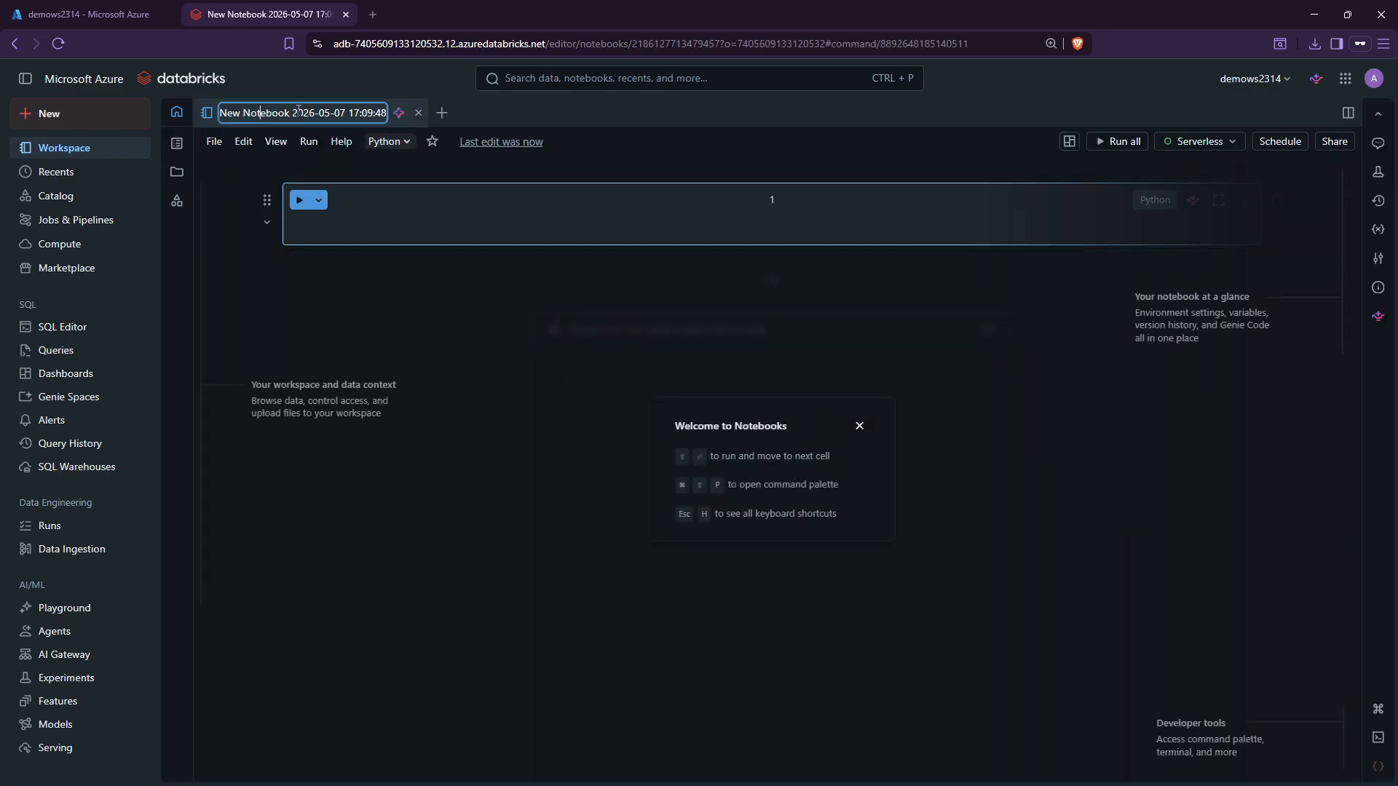
drag(340, 112, 237, 114)
triple_click(235, 110)
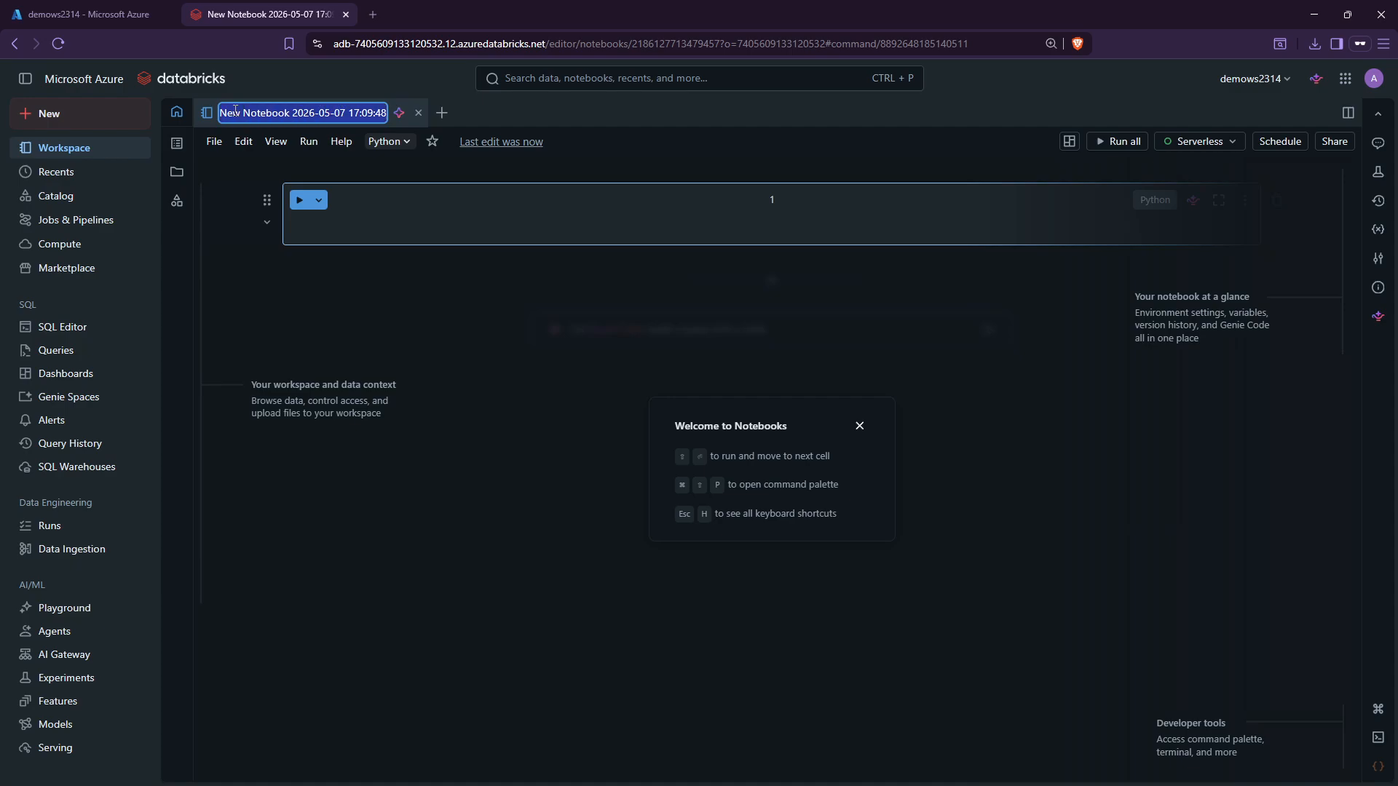
click(278, 114)
drag(282, 112, 491, 109)
triple_click(318, 110)
text(demonote)
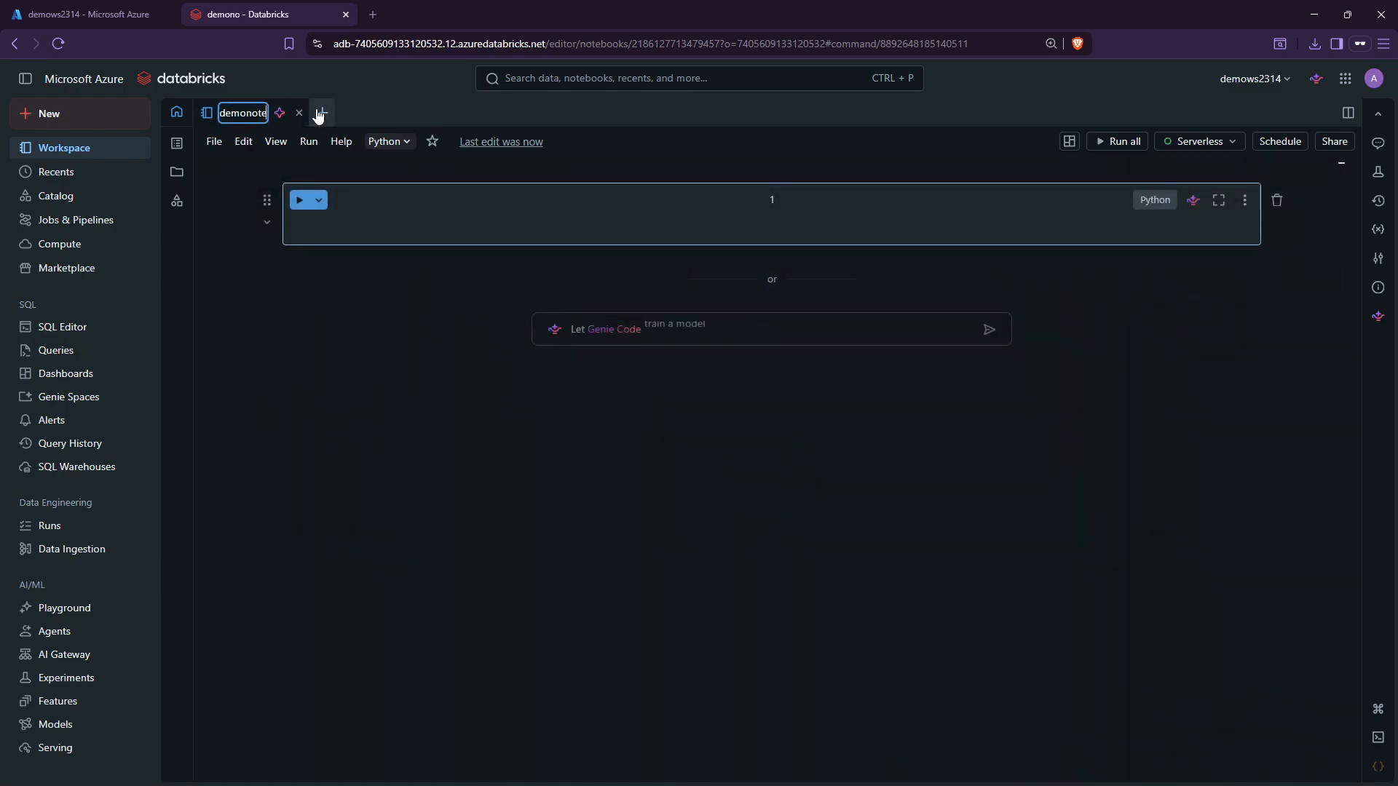
text(book1)
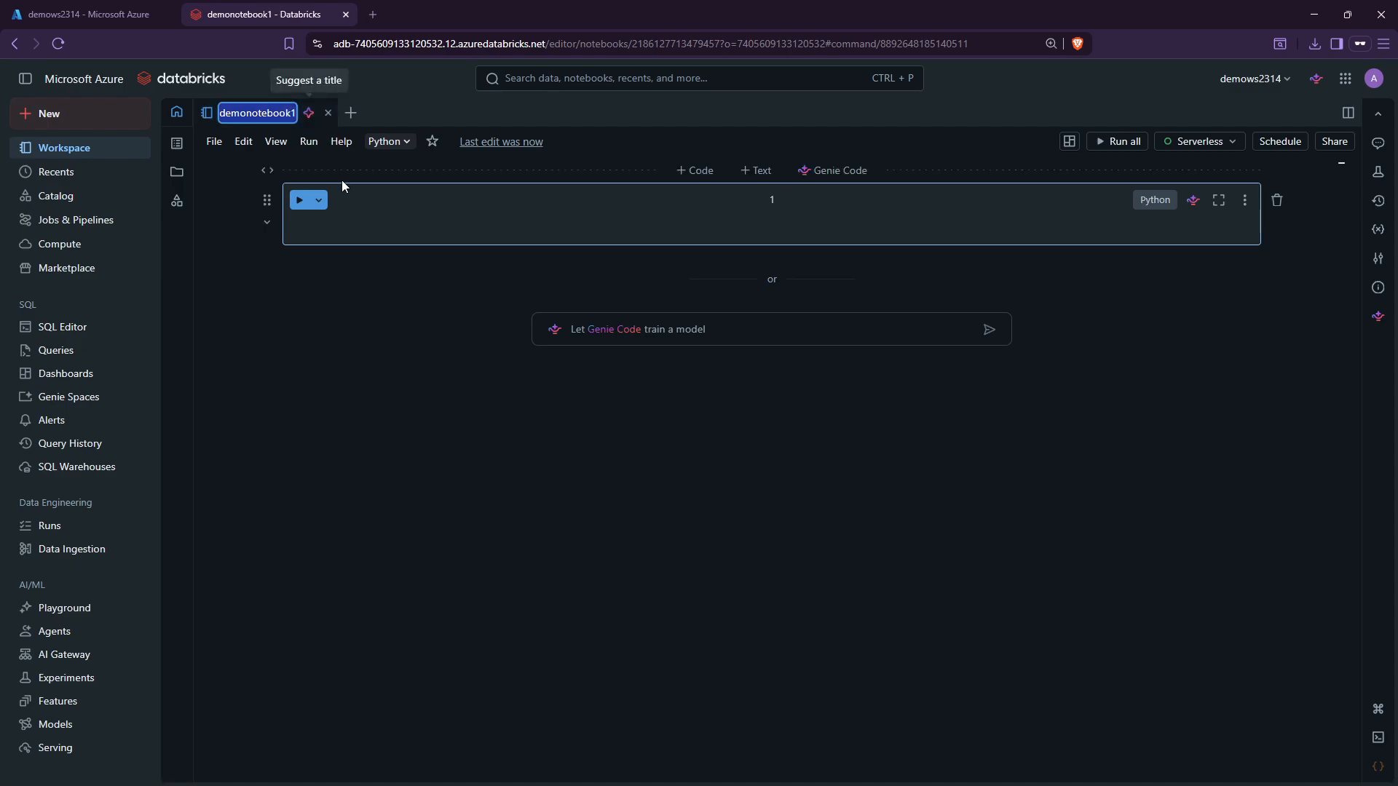
click(374, 233)
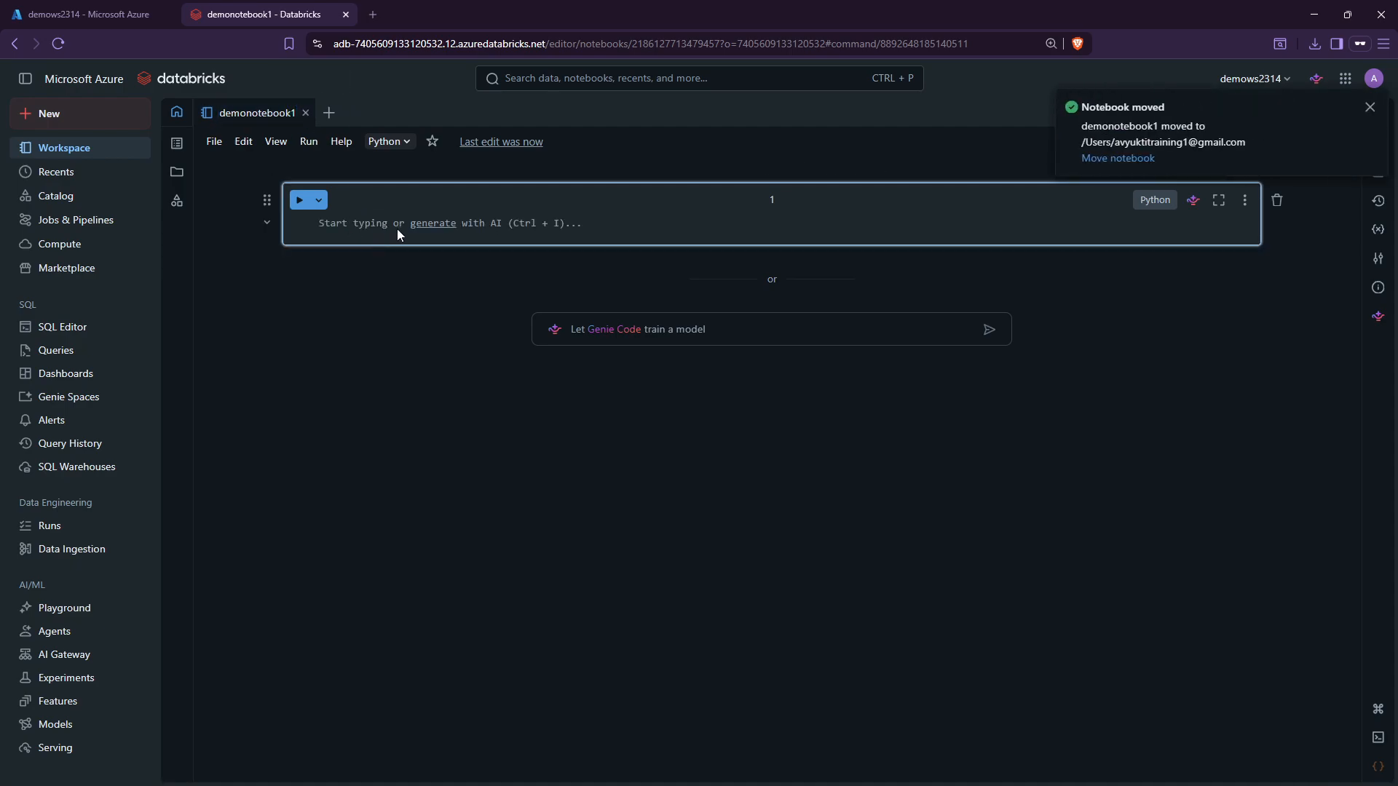
Type 'Hi' in the first cell and check the notebook's default Python language.
text(Hi)
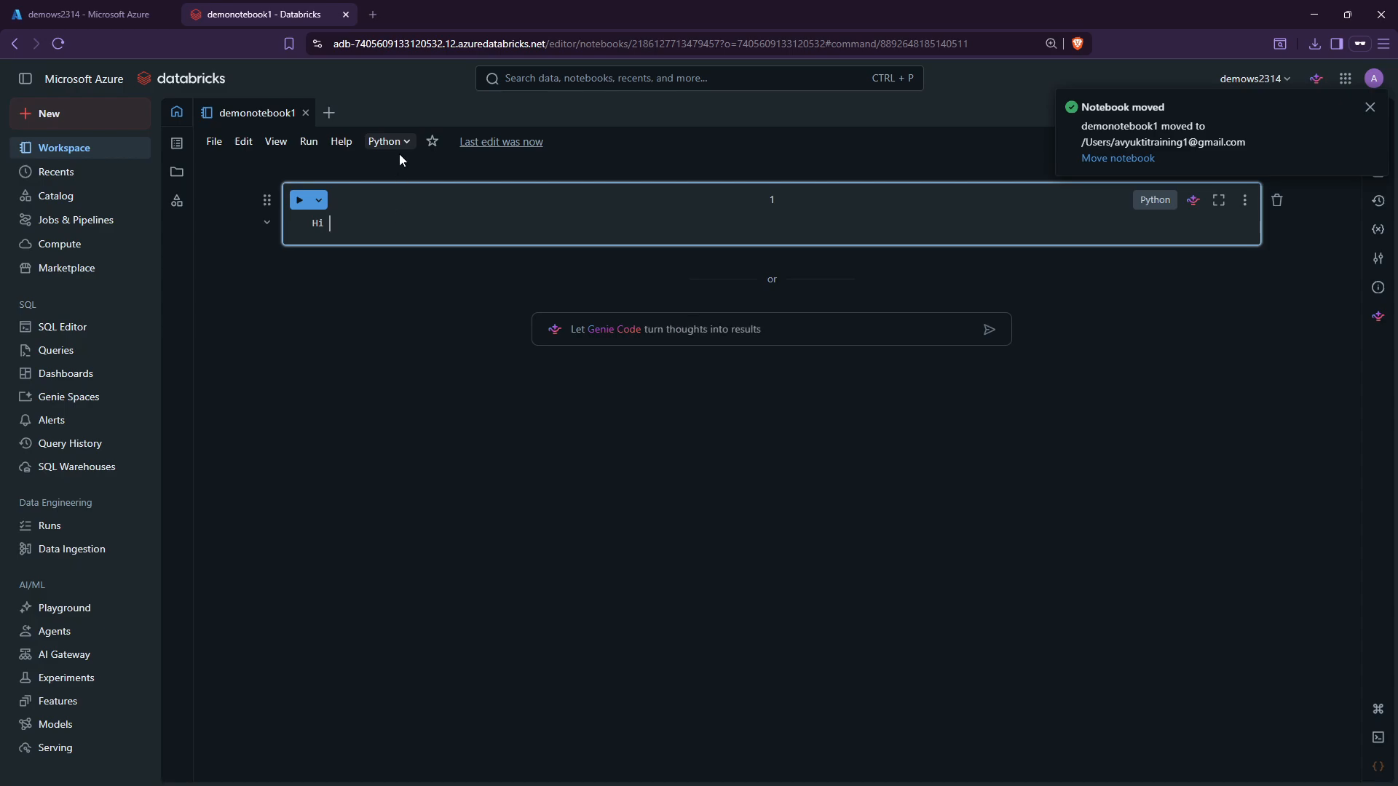
click(394, 144)
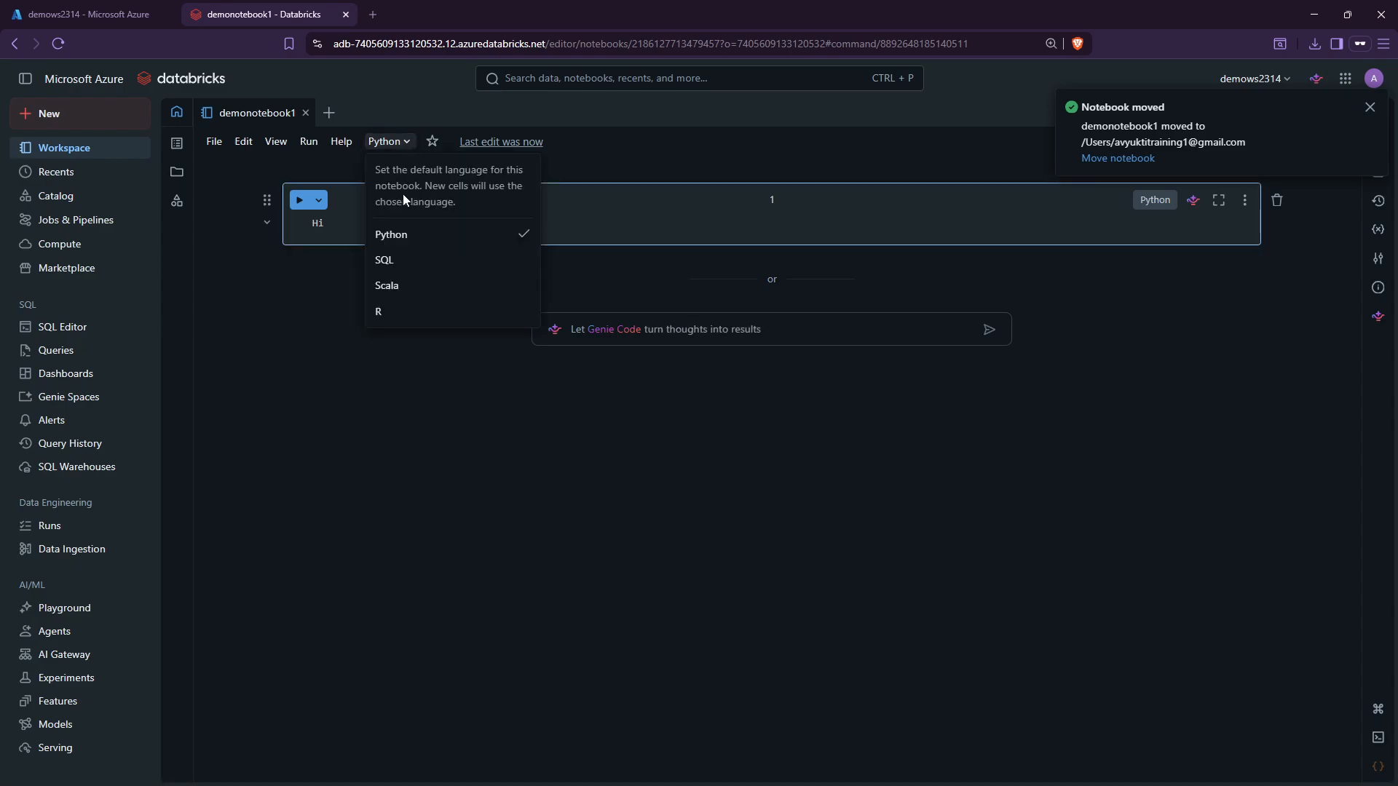
click(621, 216)
click(389, 142)
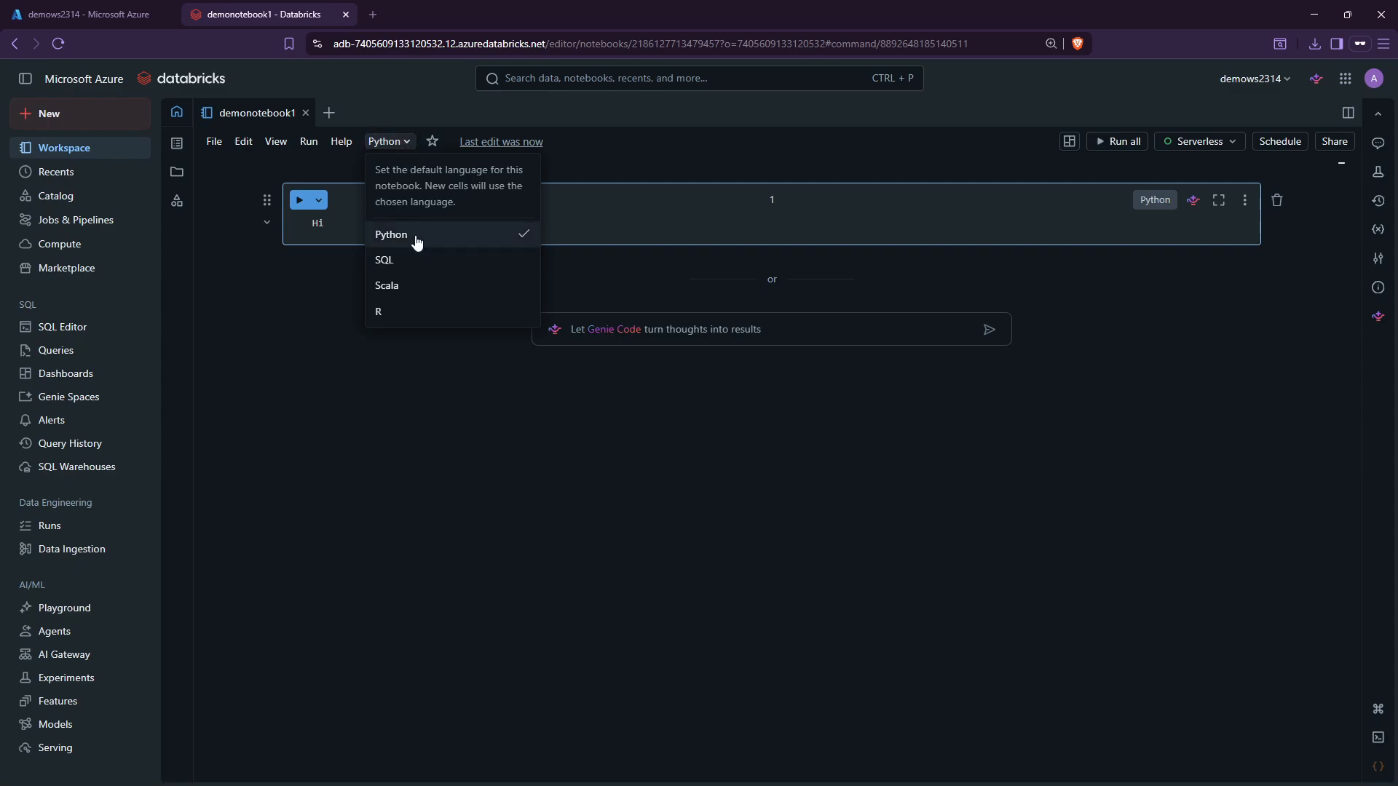
click(652, 225)
Replace 'Hi' with x = 100, y = 200, print(x + y) and run it, printing 300.
drag(331, 224, 281, 222)
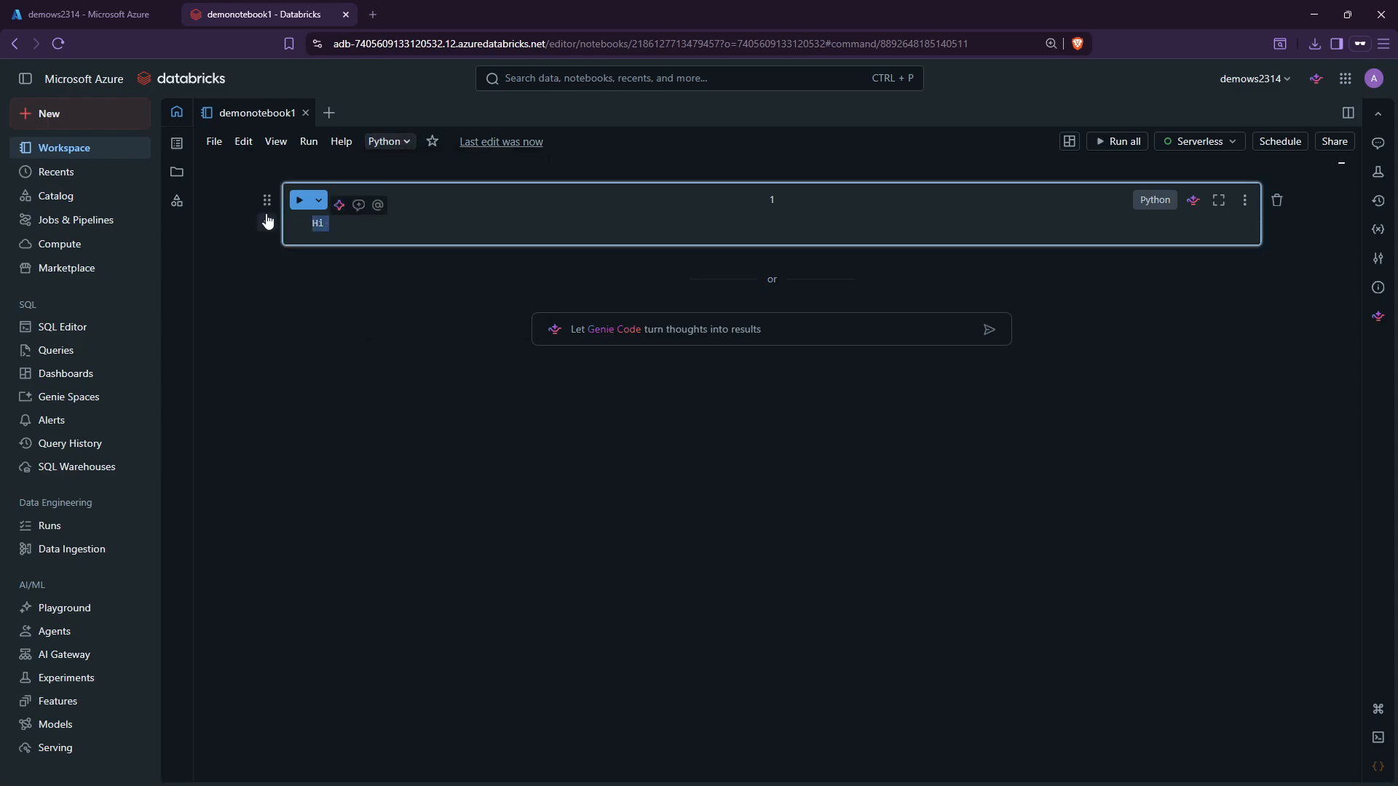
text(x )
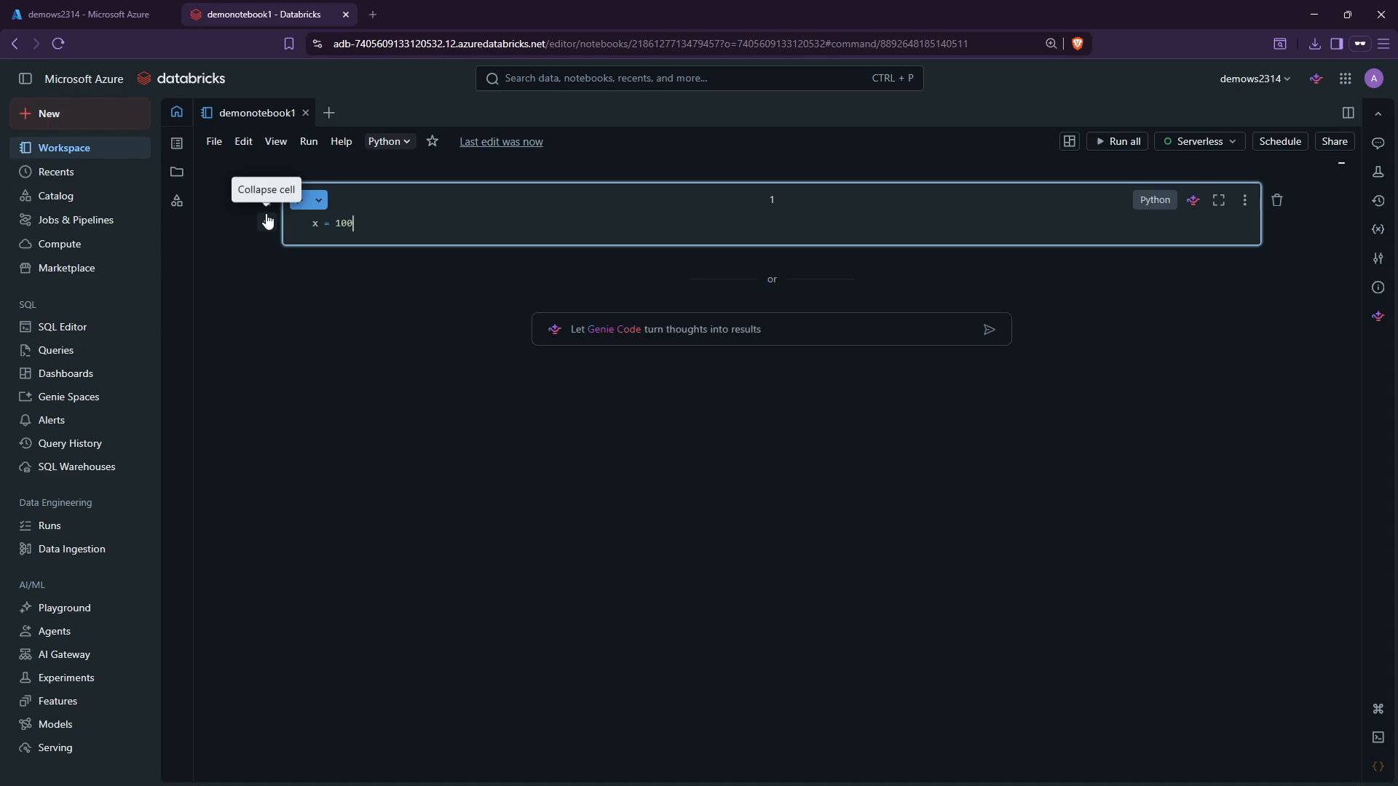
text(= 100)
key(Return)
key(Return)
text(y )
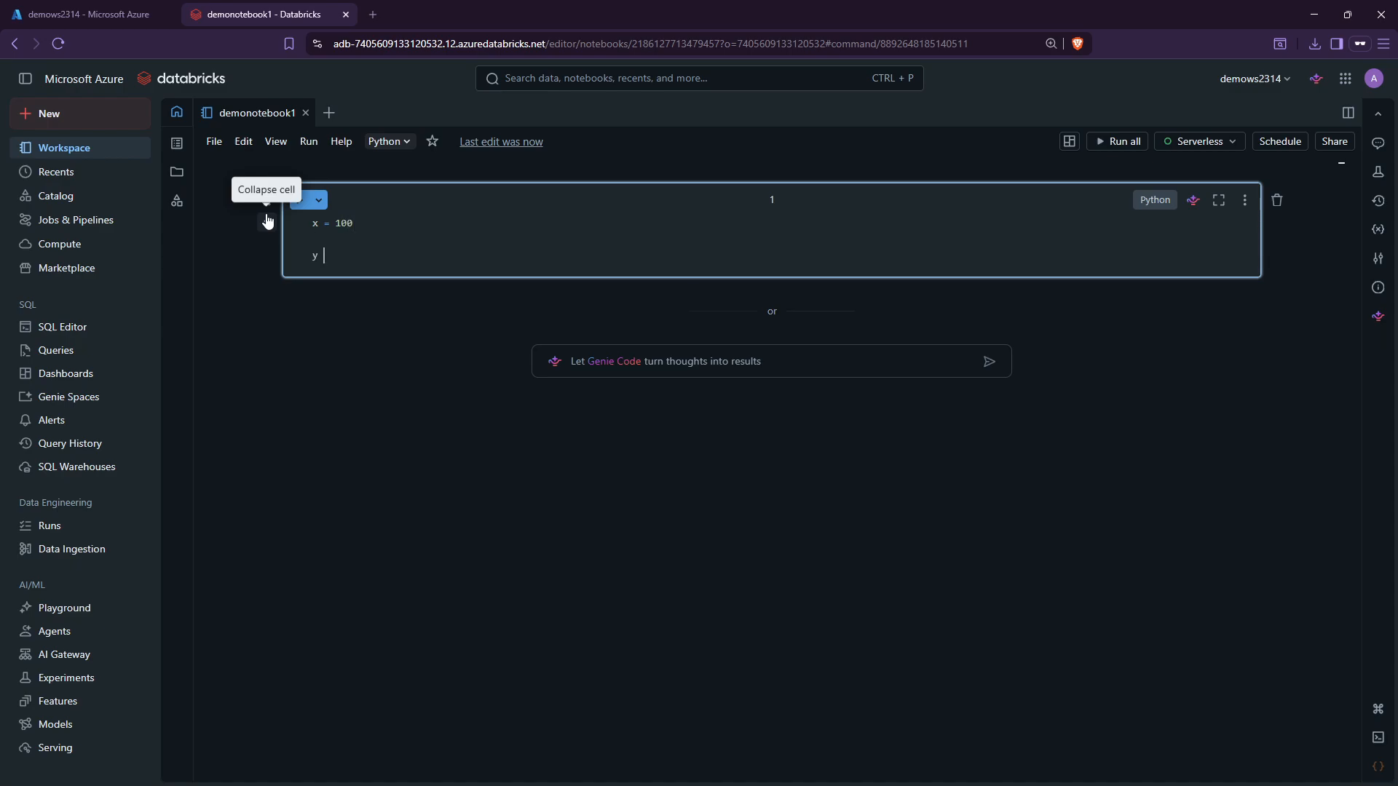
text(= 200)
key(Return)
key(Return)
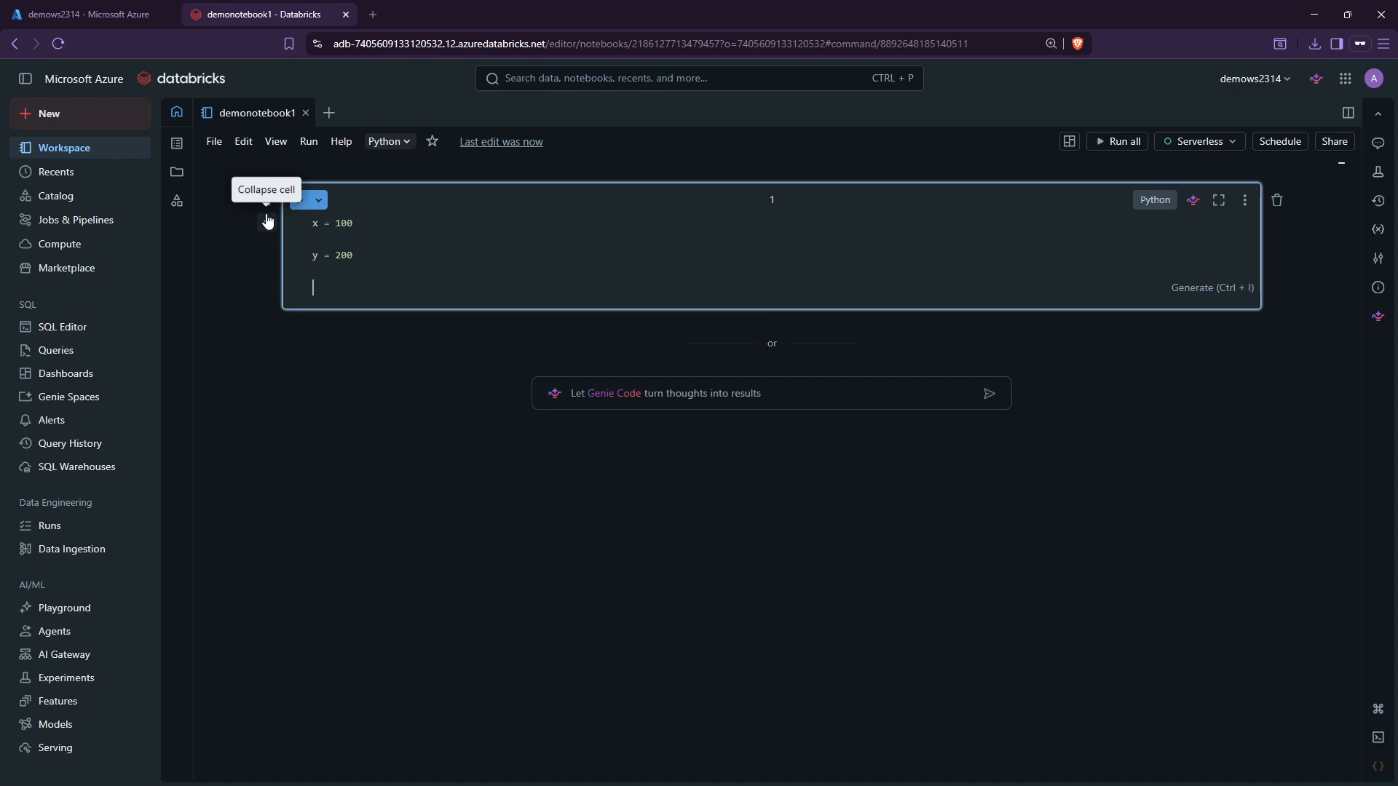
text(print(x + y)
key(shift+Return)
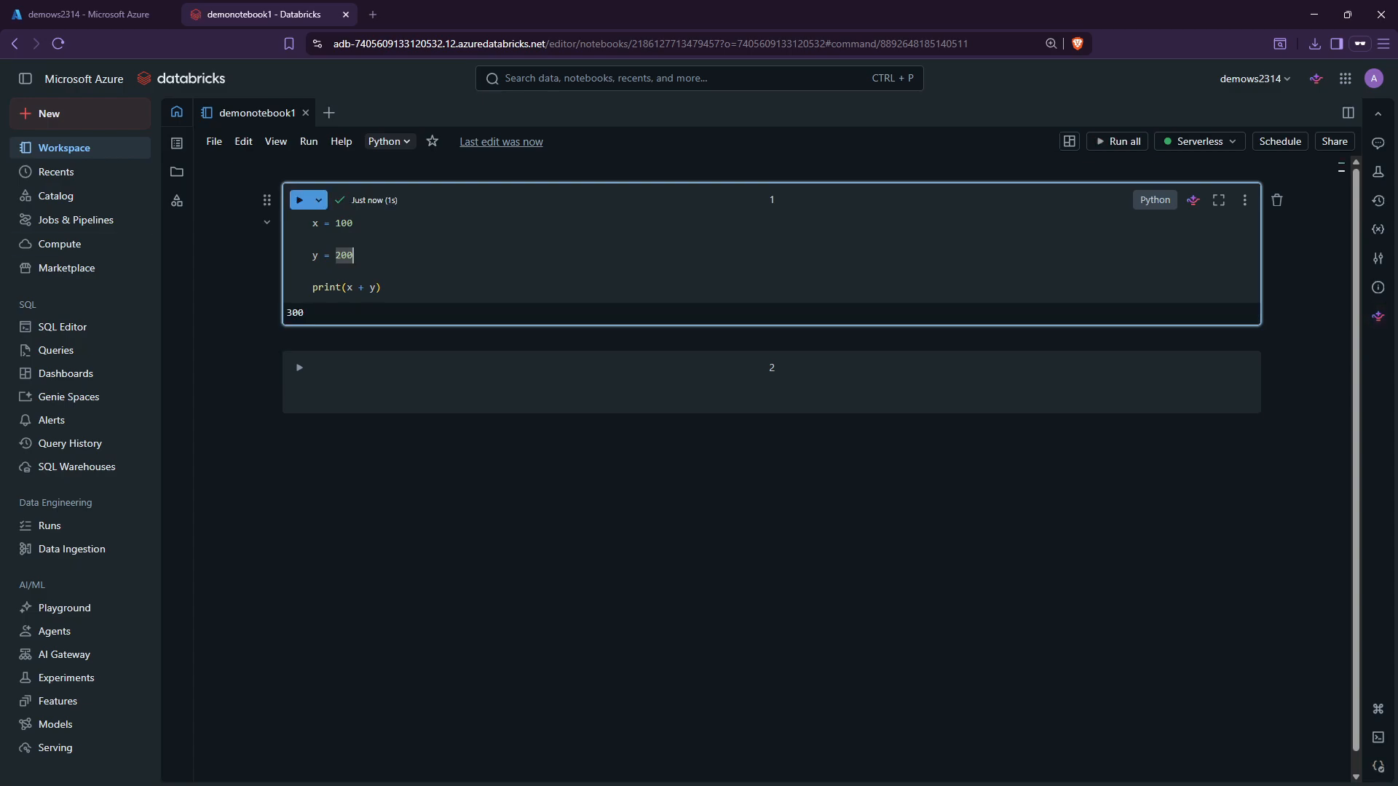
Review the notebook's Serverless compute options without changing them.
click(519, 242)
click(1246, 144)
mouse_move(987, 222)
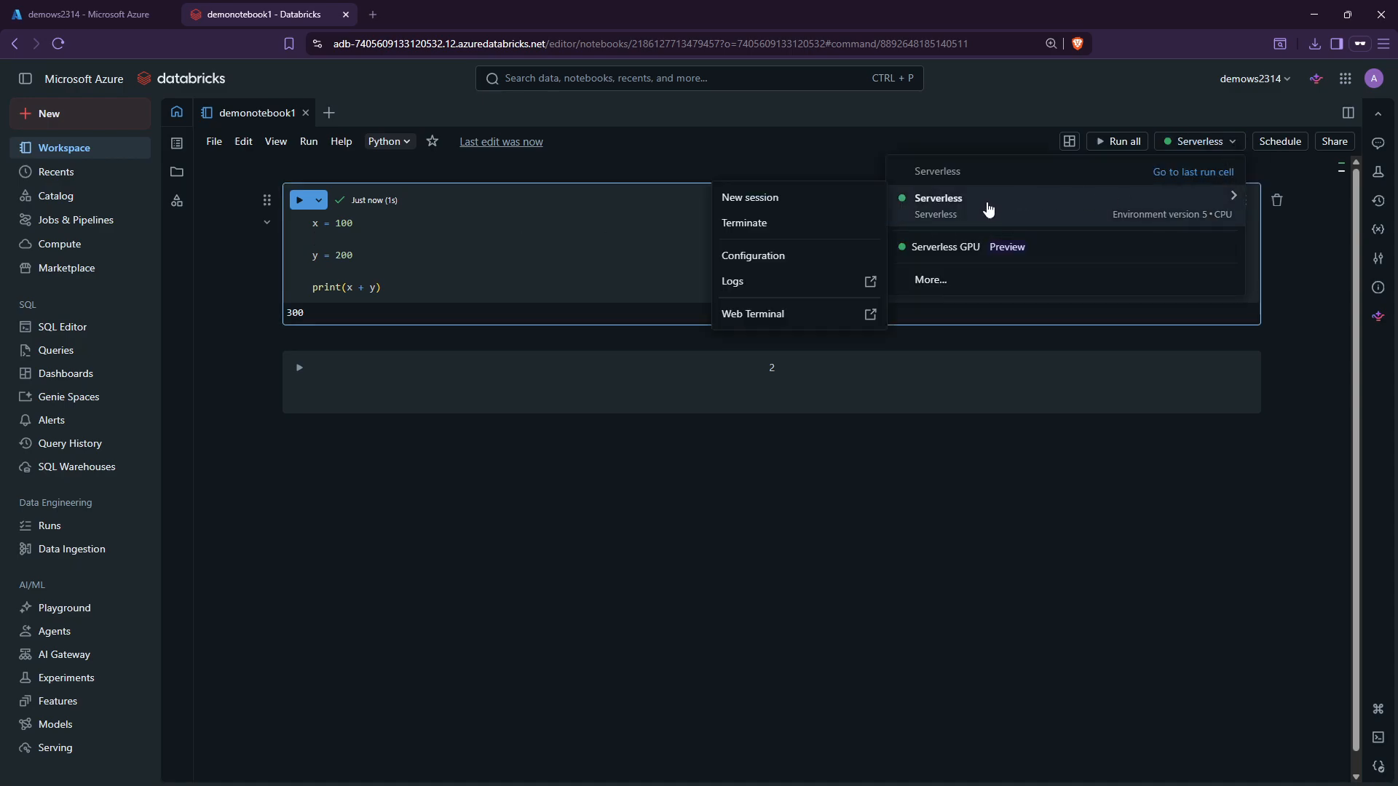
click(411, 240)
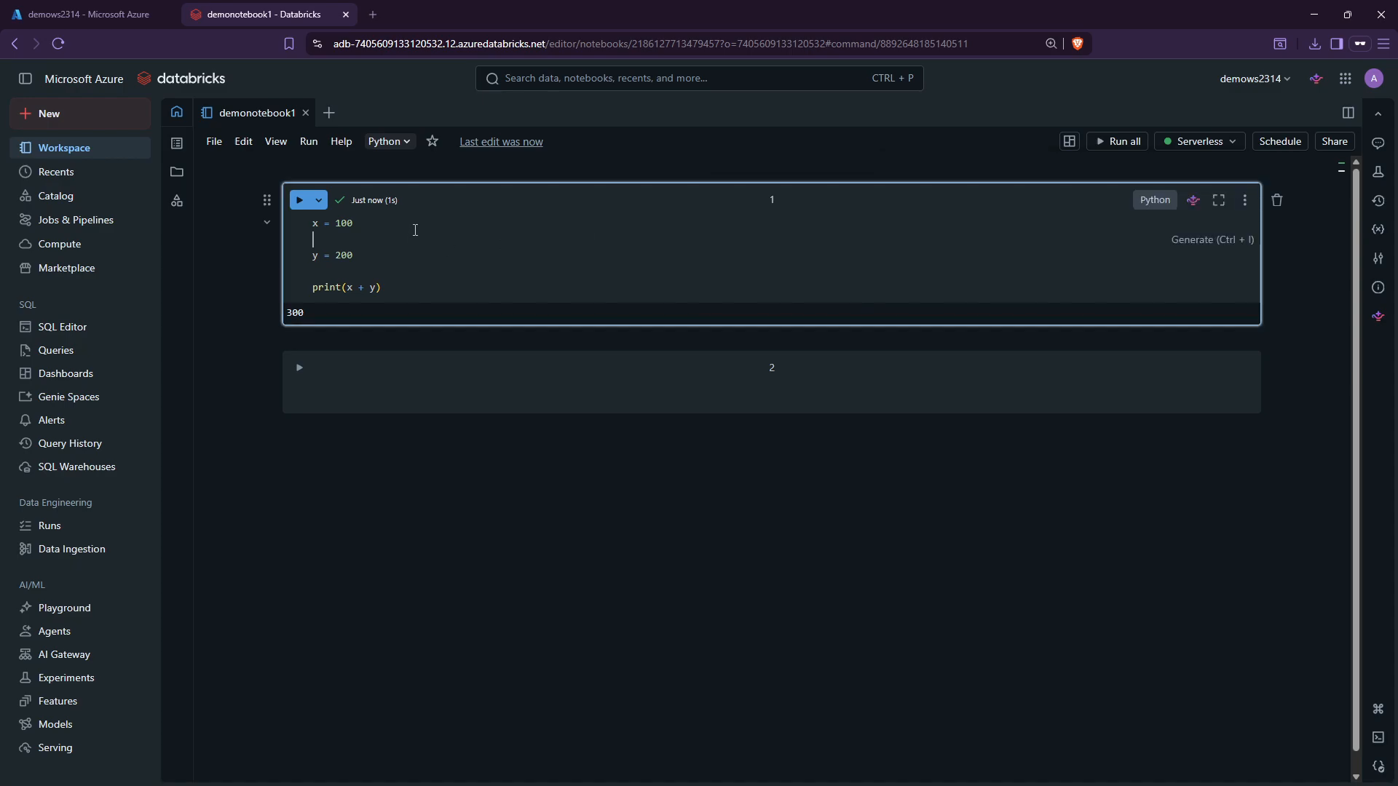
Delete the blank line between x = 100 and y = 200.
key(BackSpace)
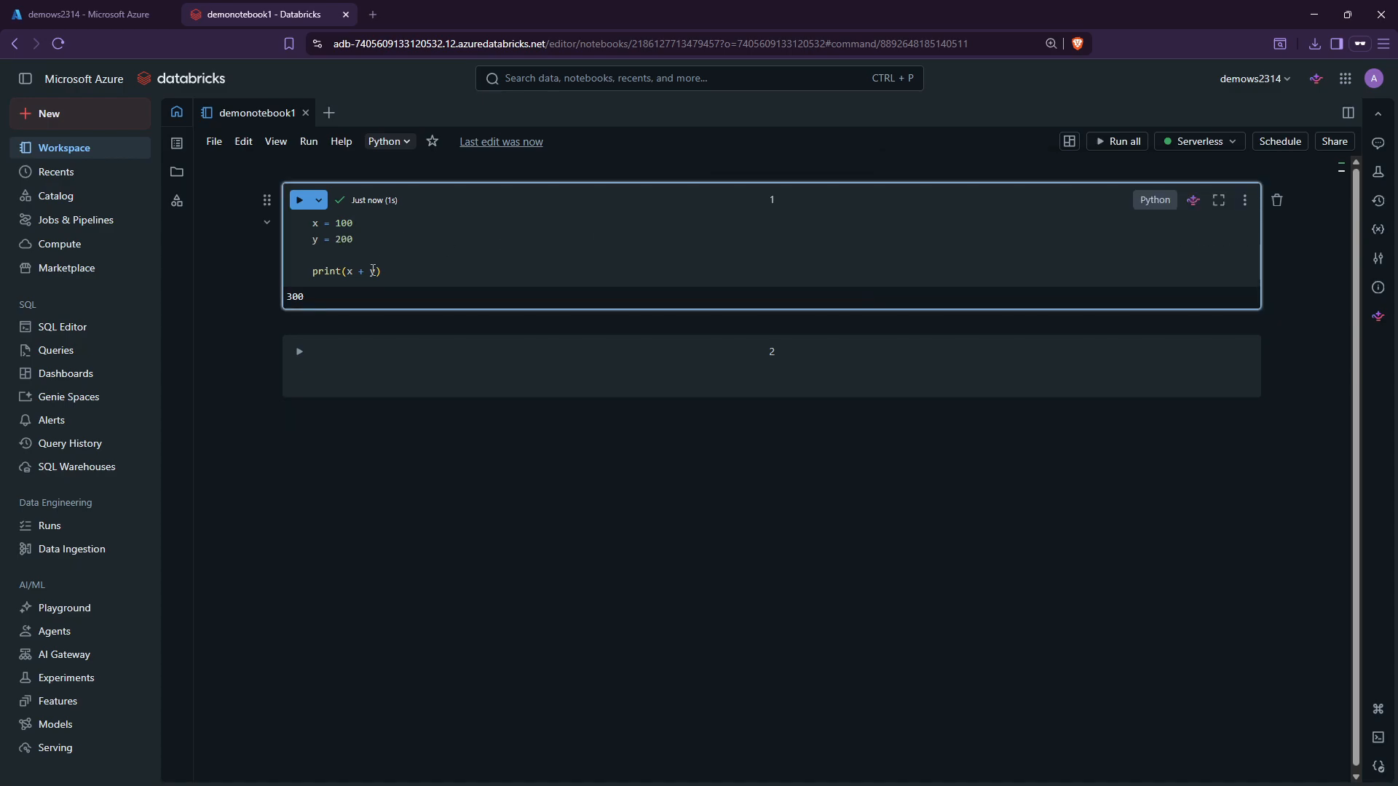
click(368, 259)
click(219, 144)
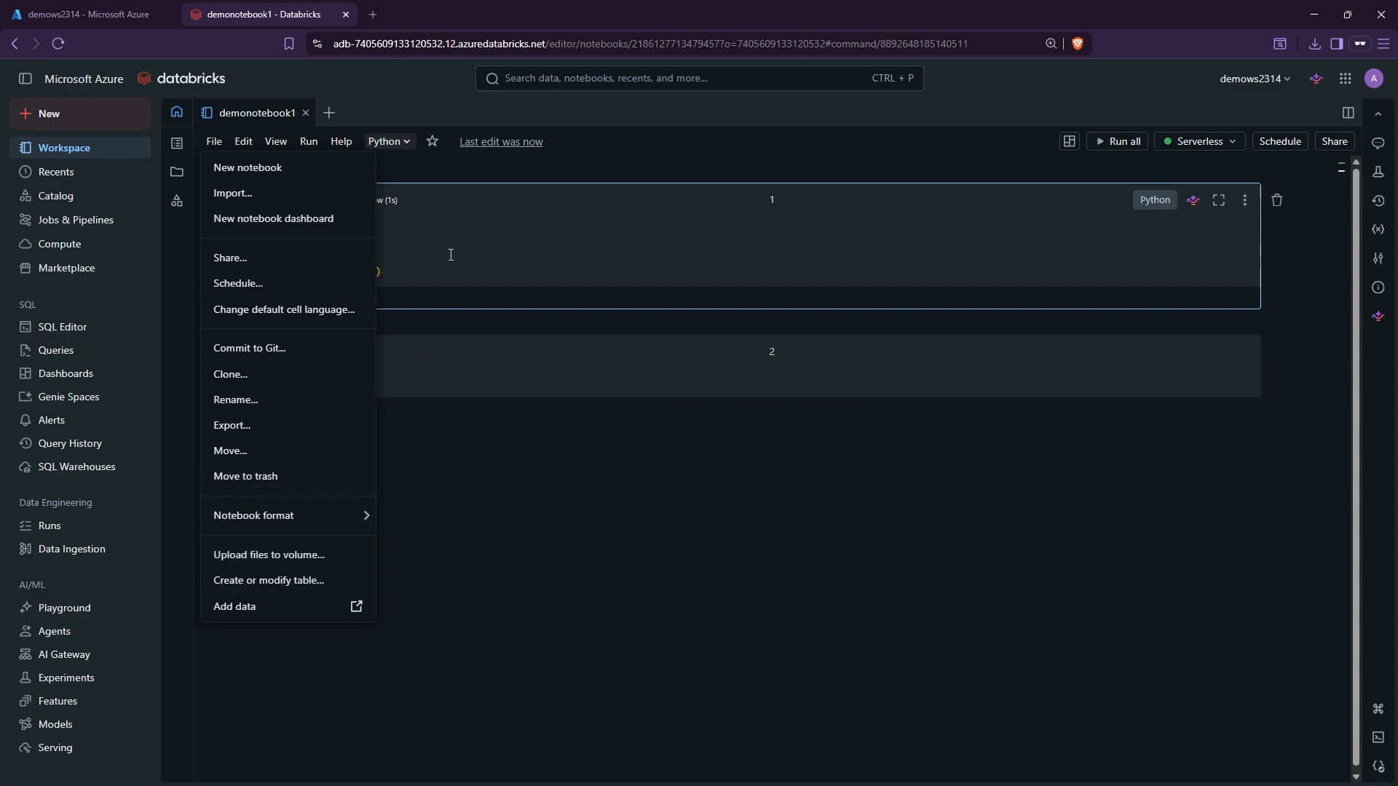
Go to the Add data page from the notebook's File menu.
click(375, 229)
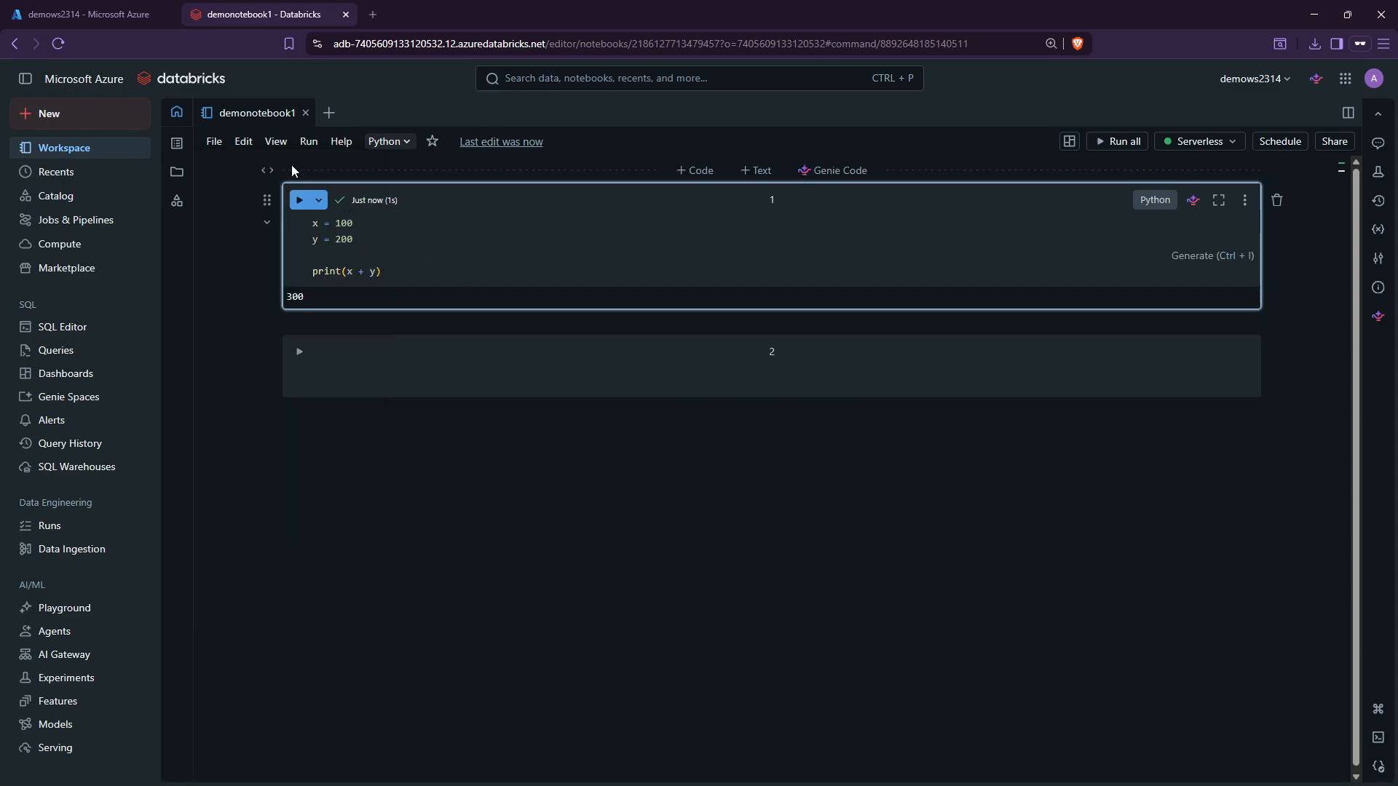
click(216, 141)
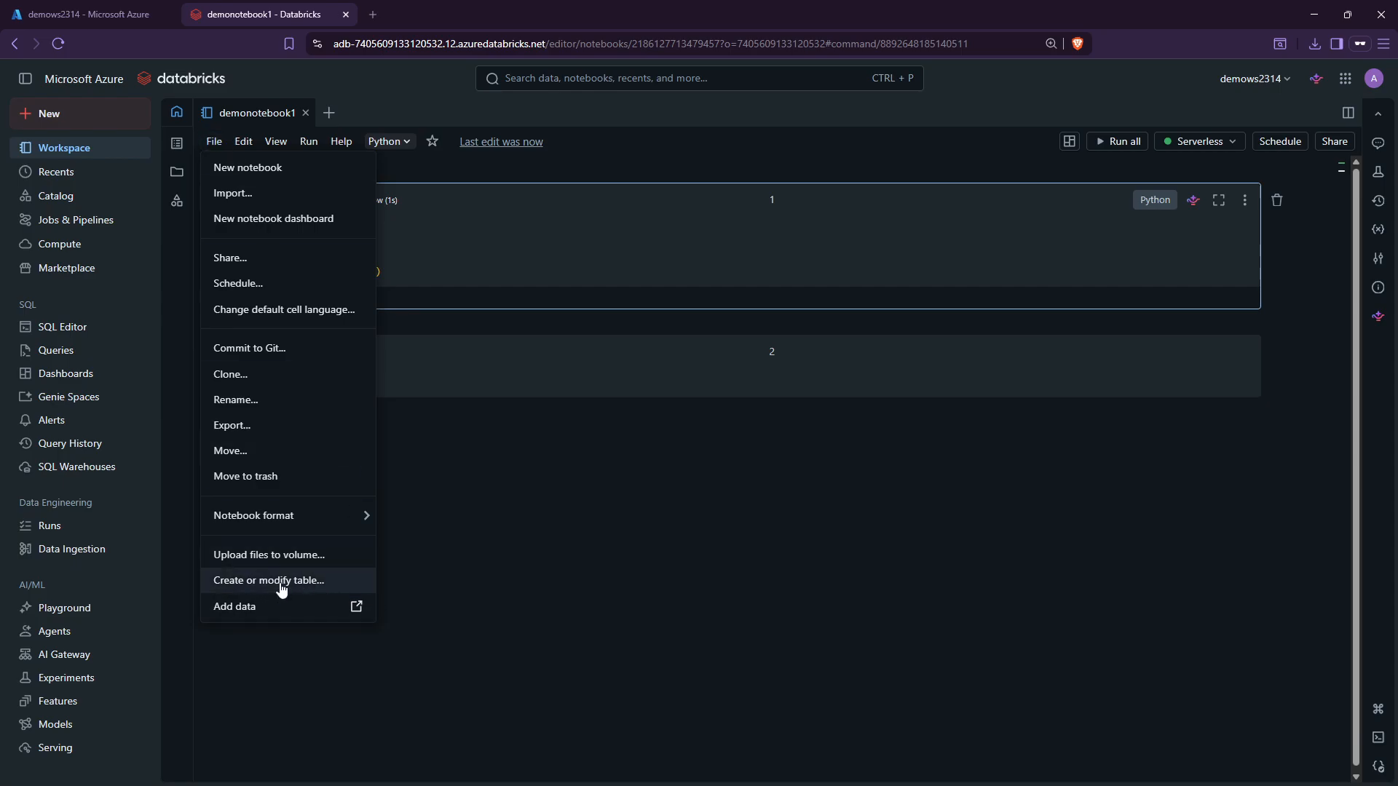
click(240, 607)
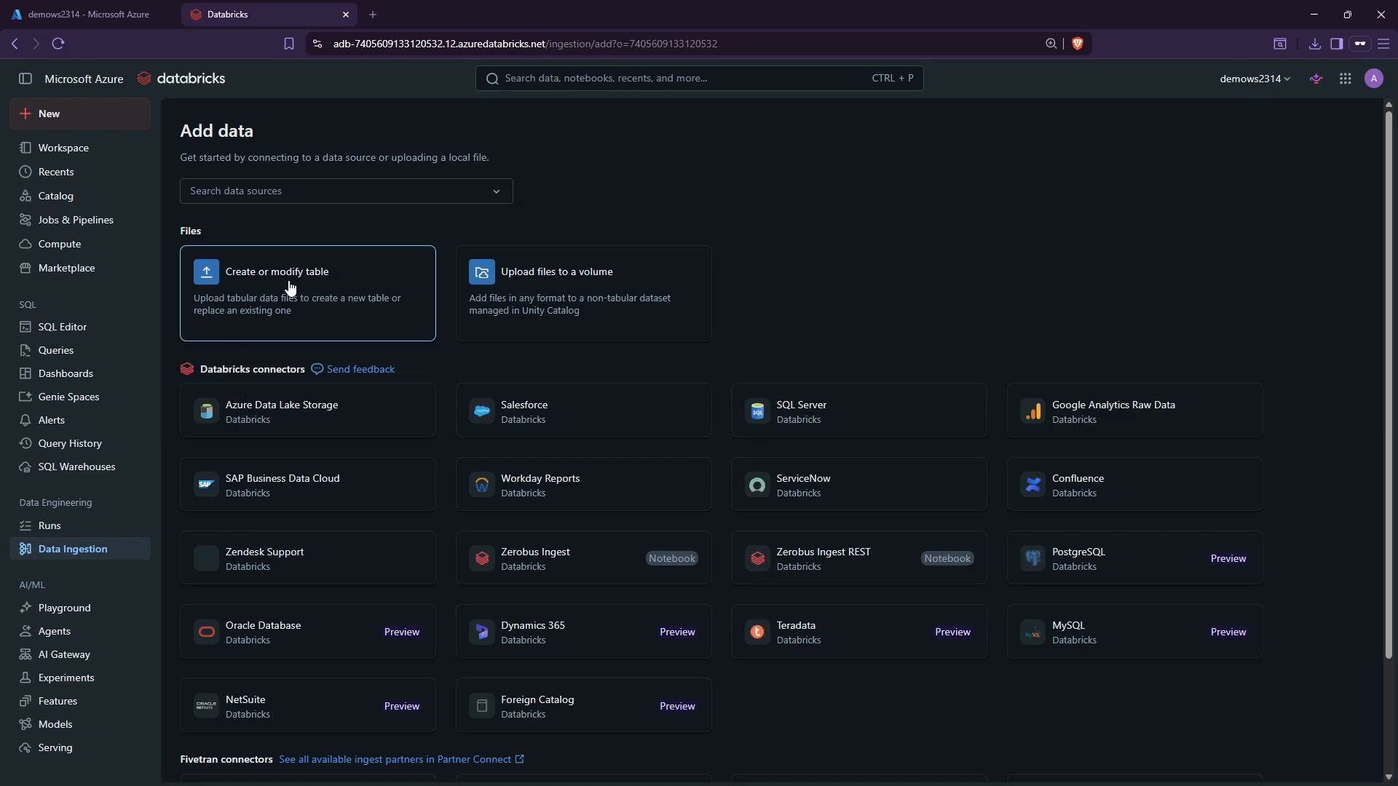
Try uploading files to a volume, then cancel the file picker and close the upload window.
click(555, 295)
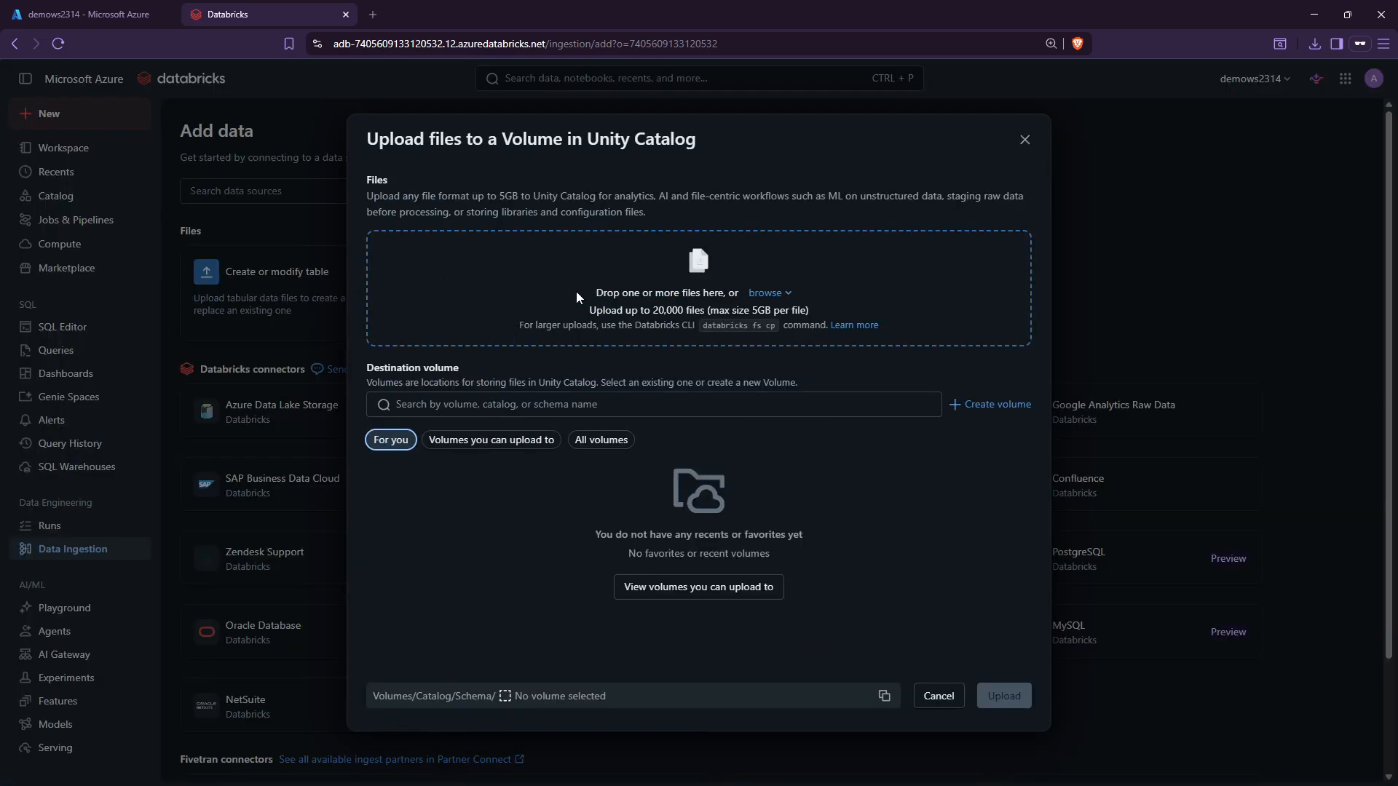
click(774, 297)
click(822, 322)
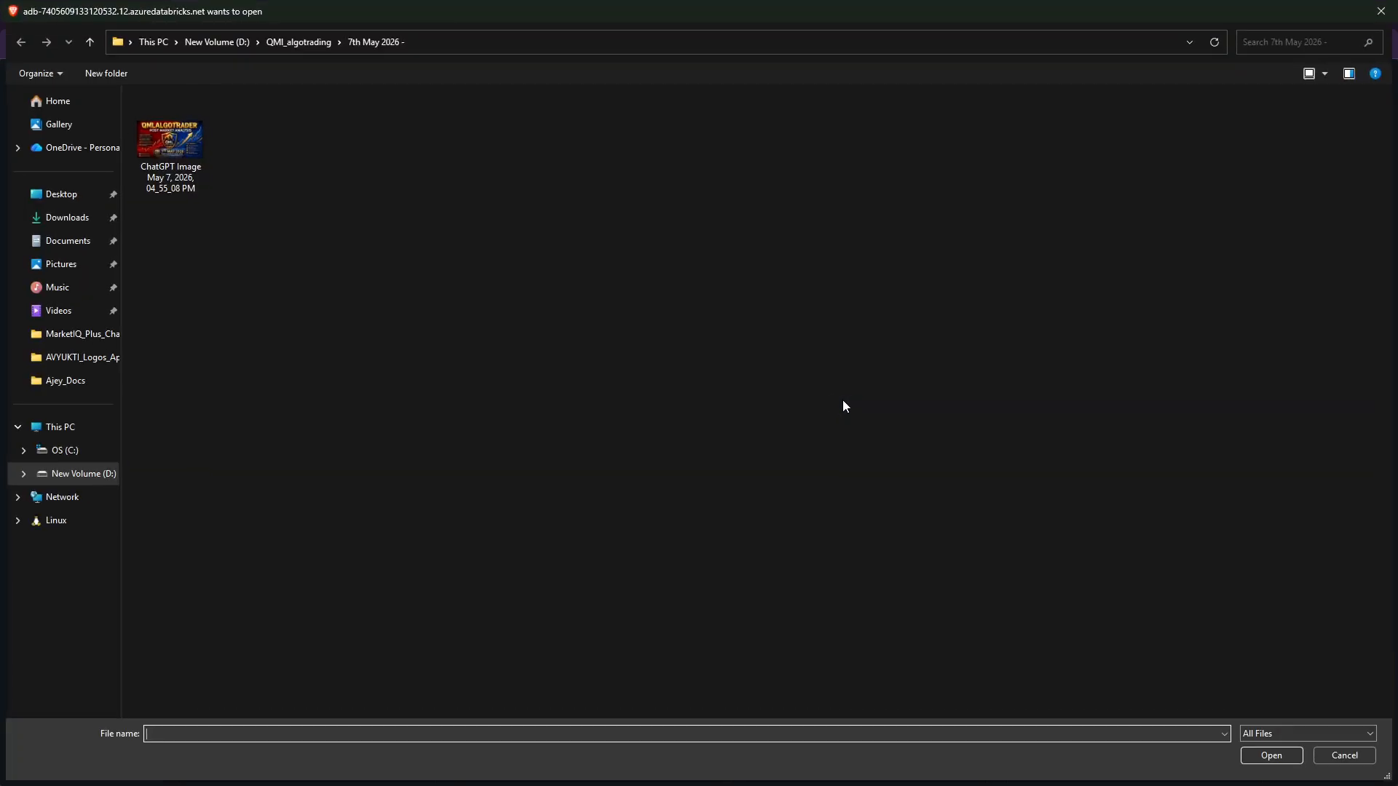
click(1339, 757)
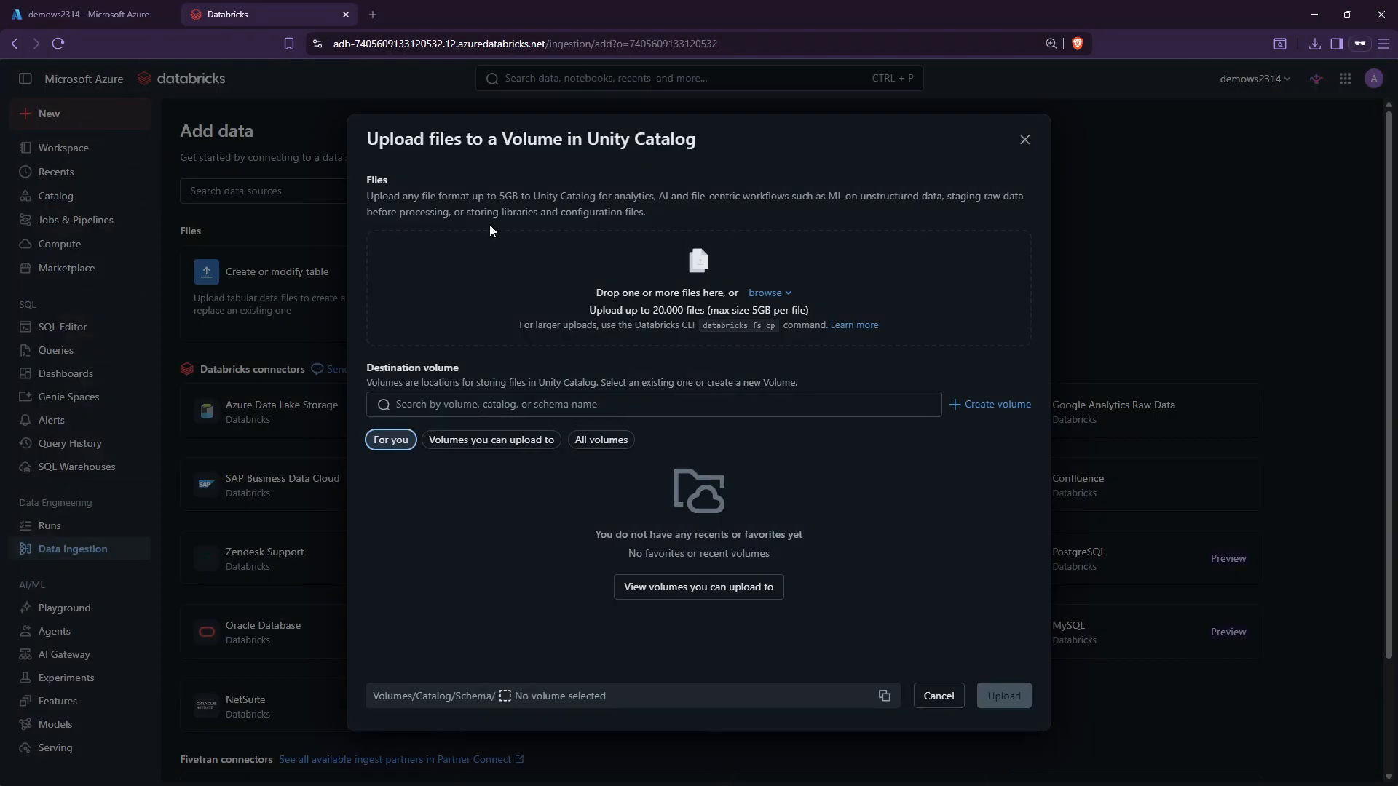
click(1024, 139)
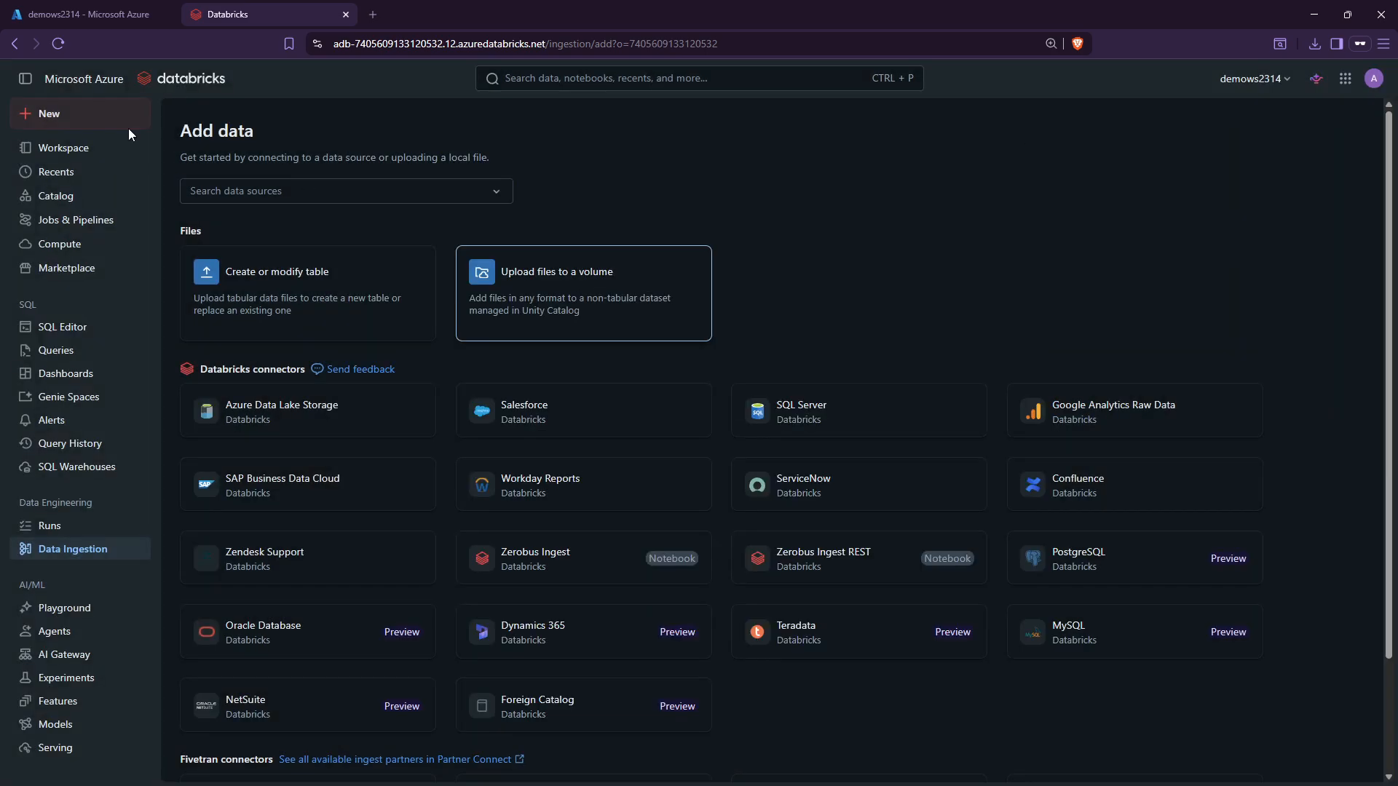
Reopen demonotebook1 from the Home folder and focus its first cell.
click(64, 148)
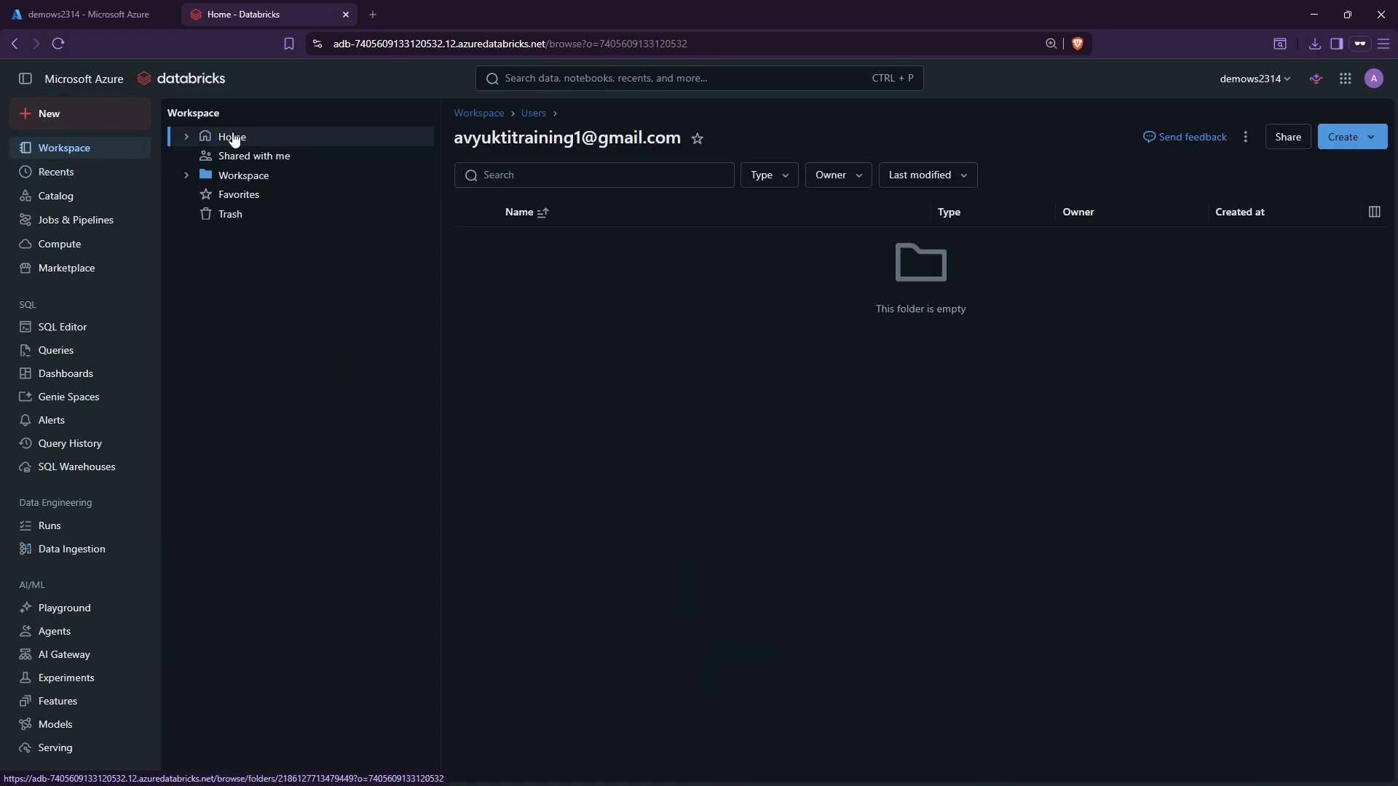
click(560, 268)
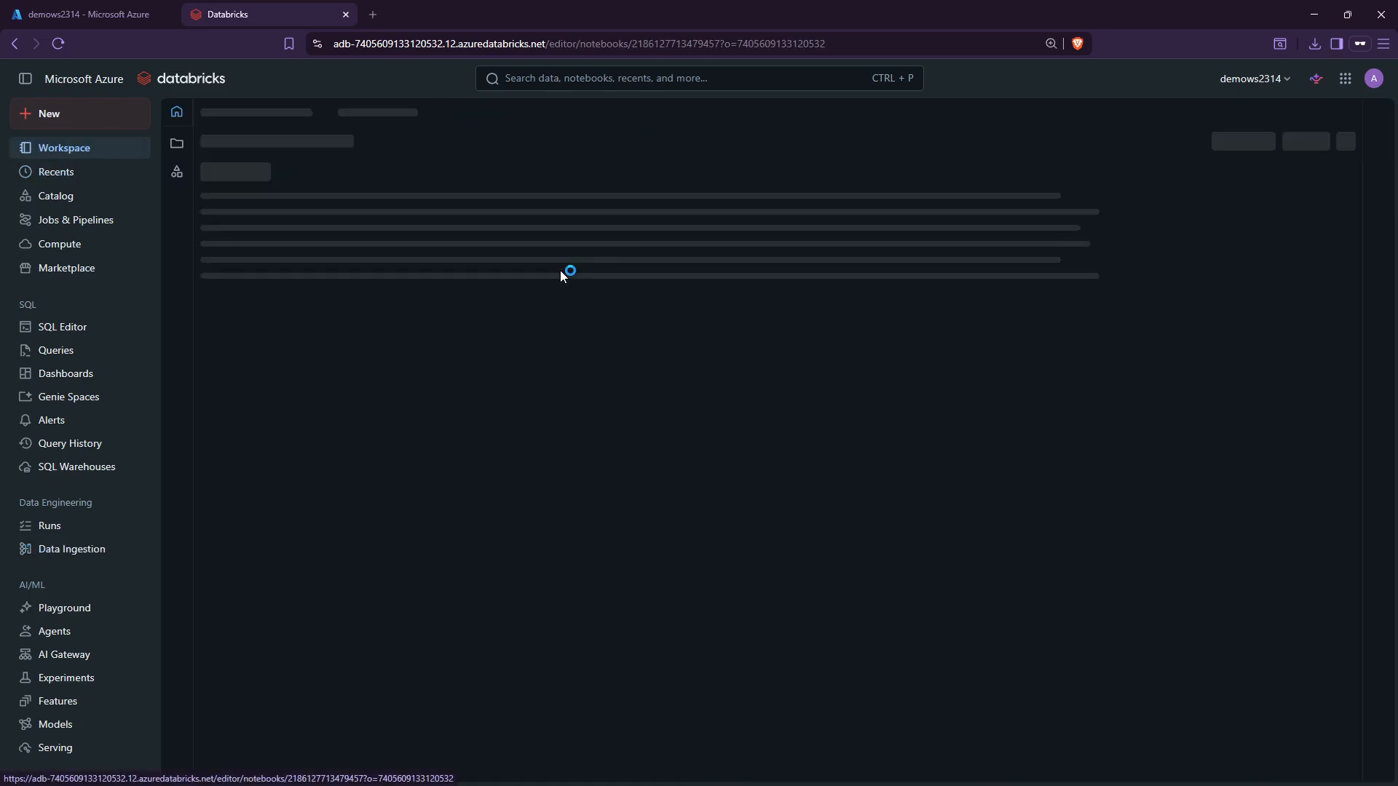
click(425, 232)
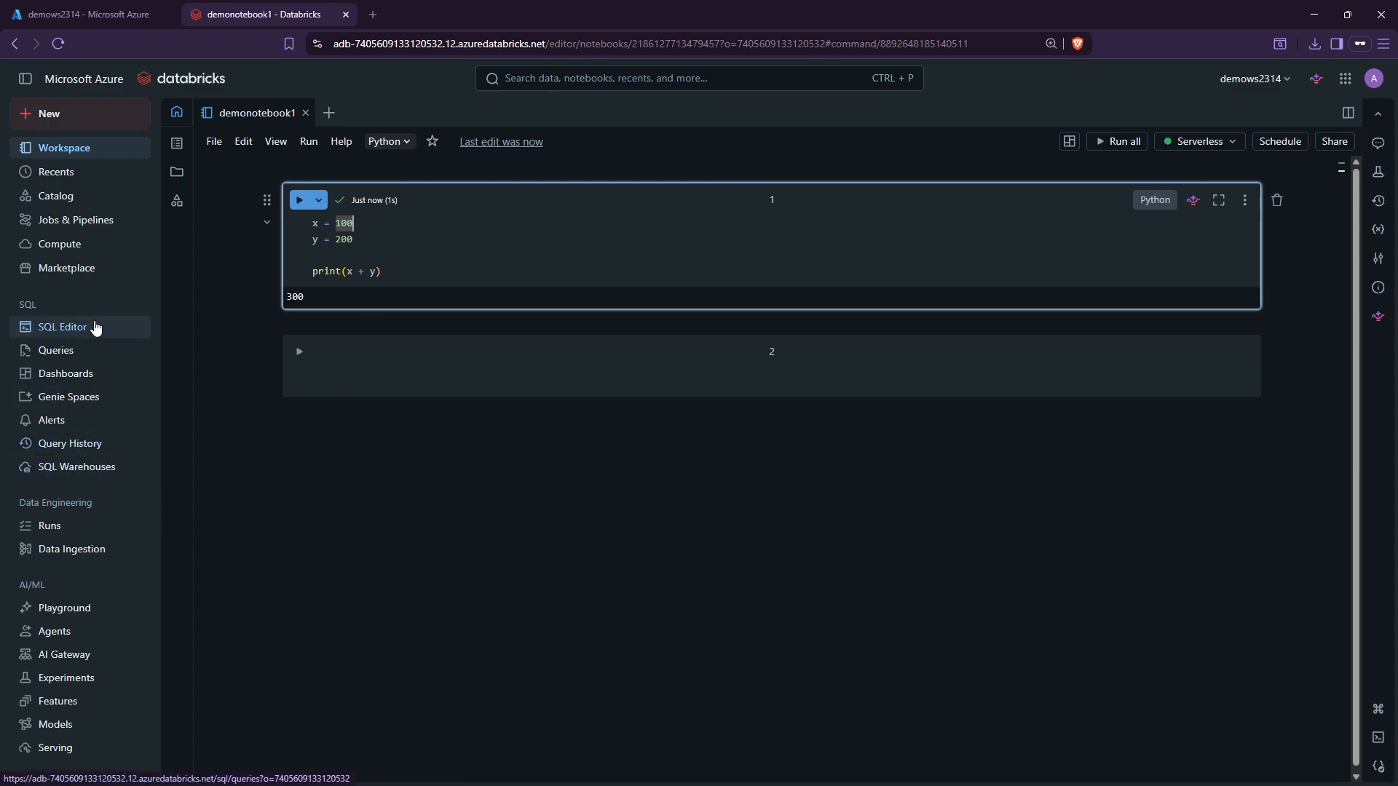
click(76, 245)
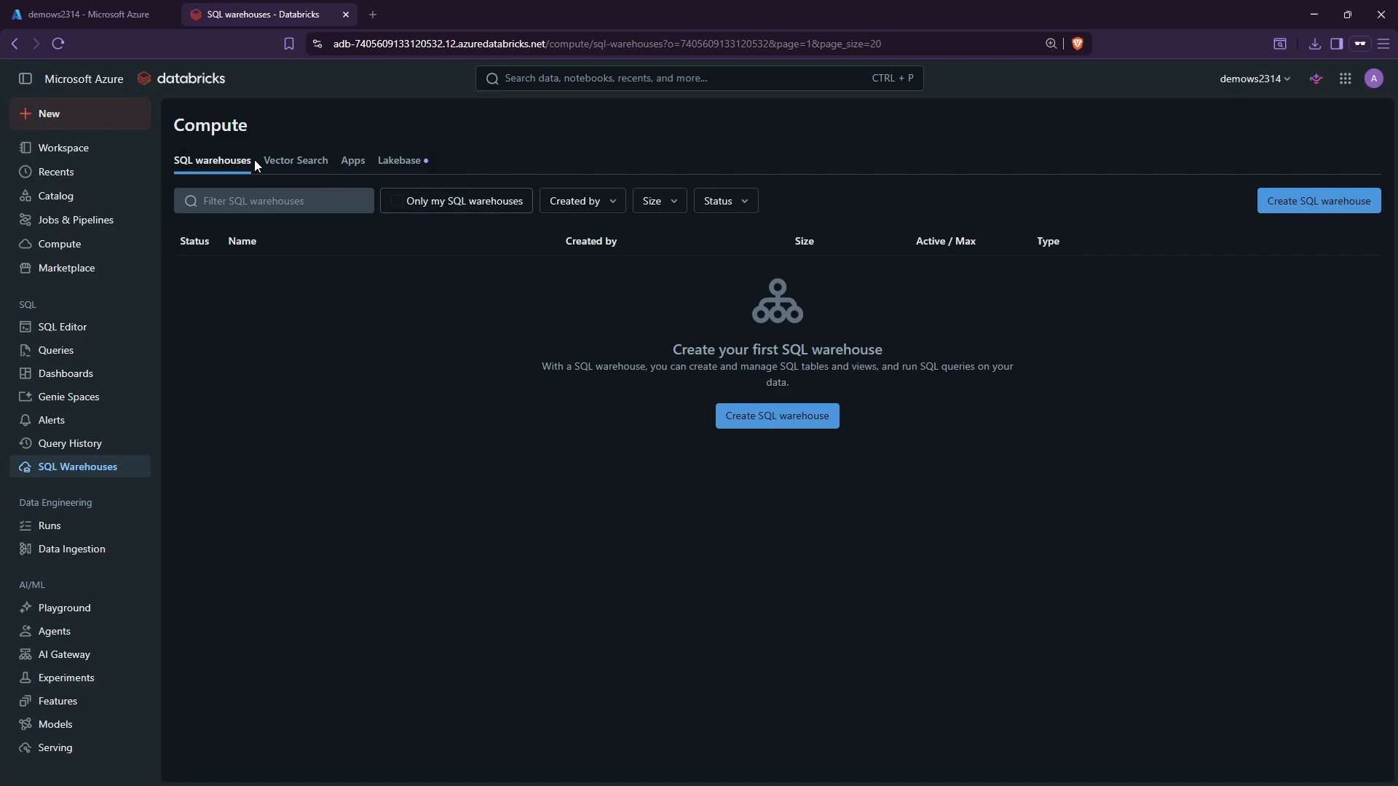
Open the new SQL warehouse form, check cluster sizes keeping 2X-Small, then cancel without creating.
click(774, 424)
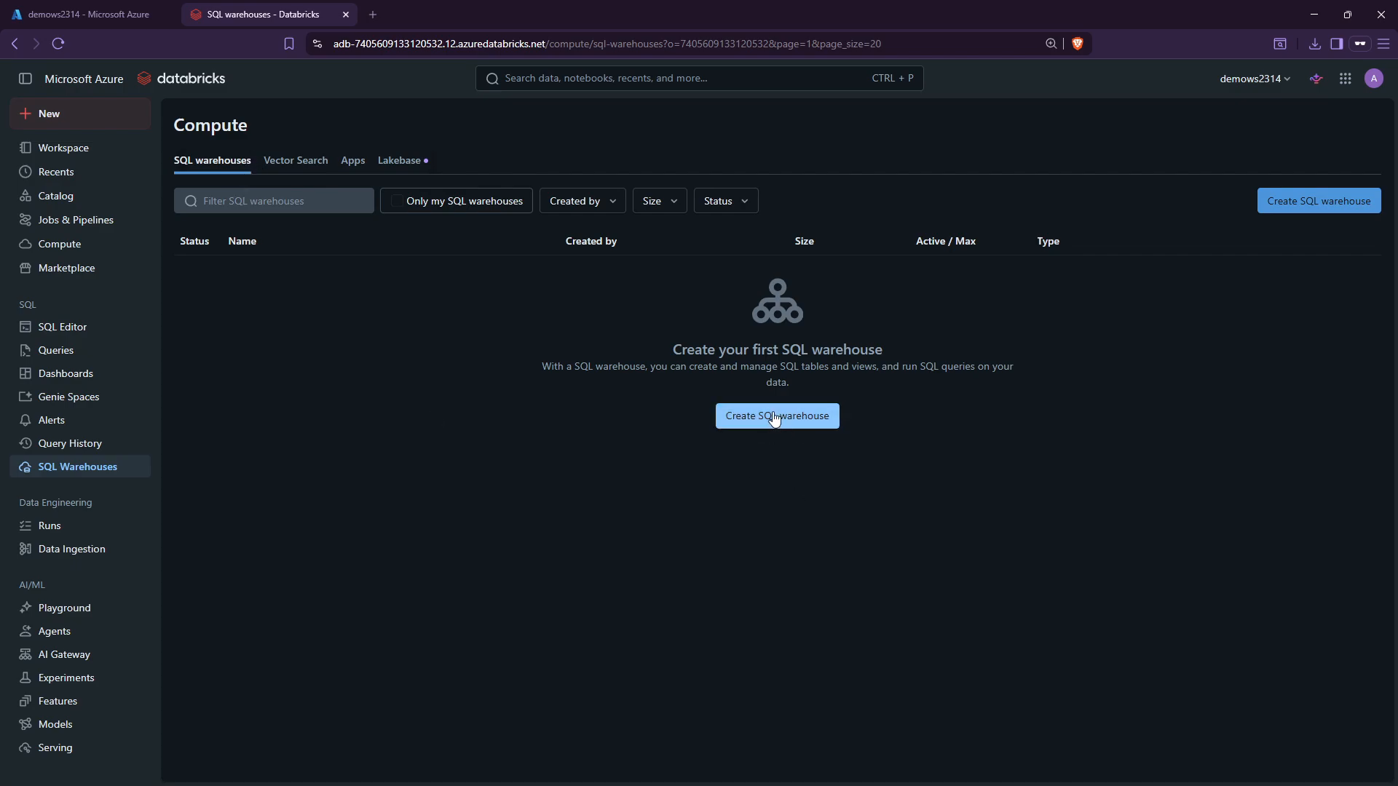
click(775, 420)
click(621, 326)
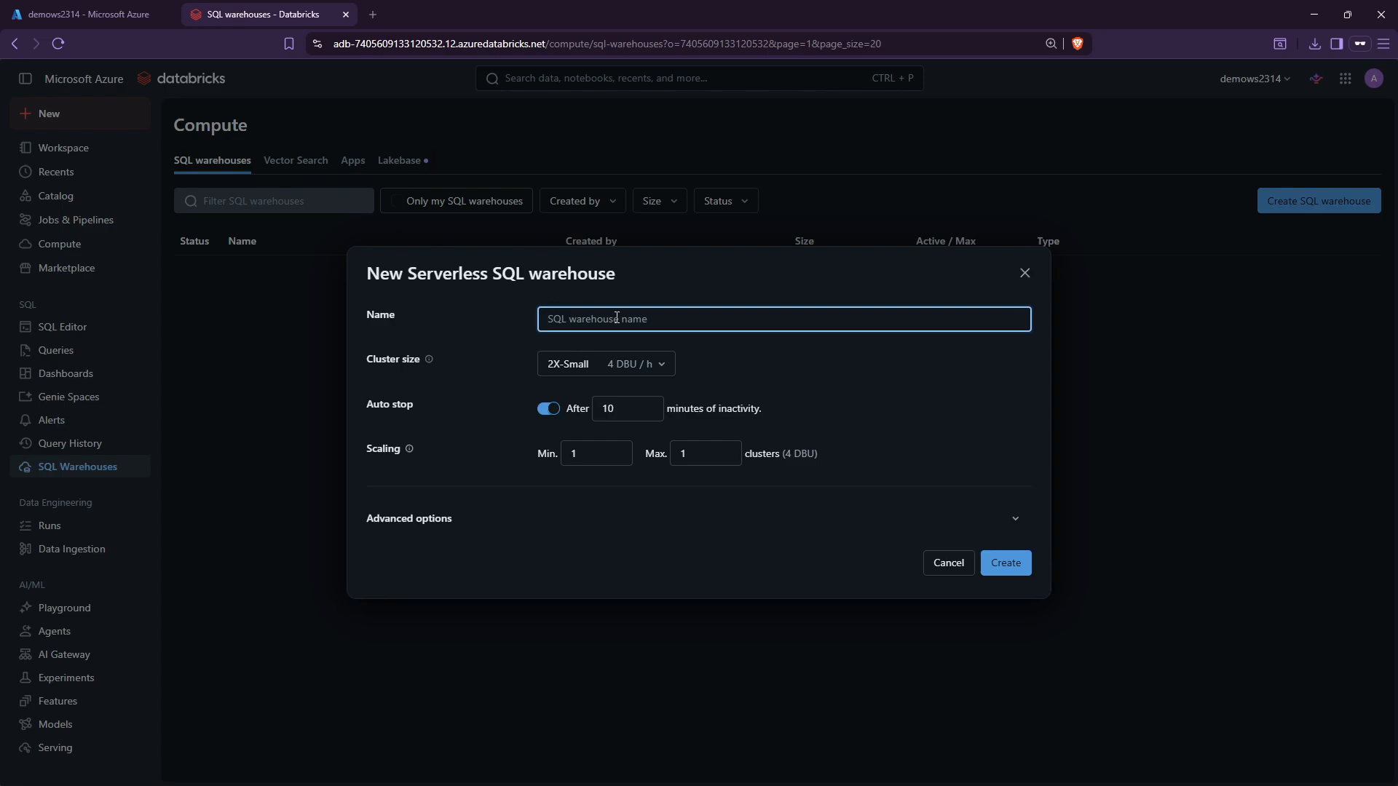
click(587, 363)
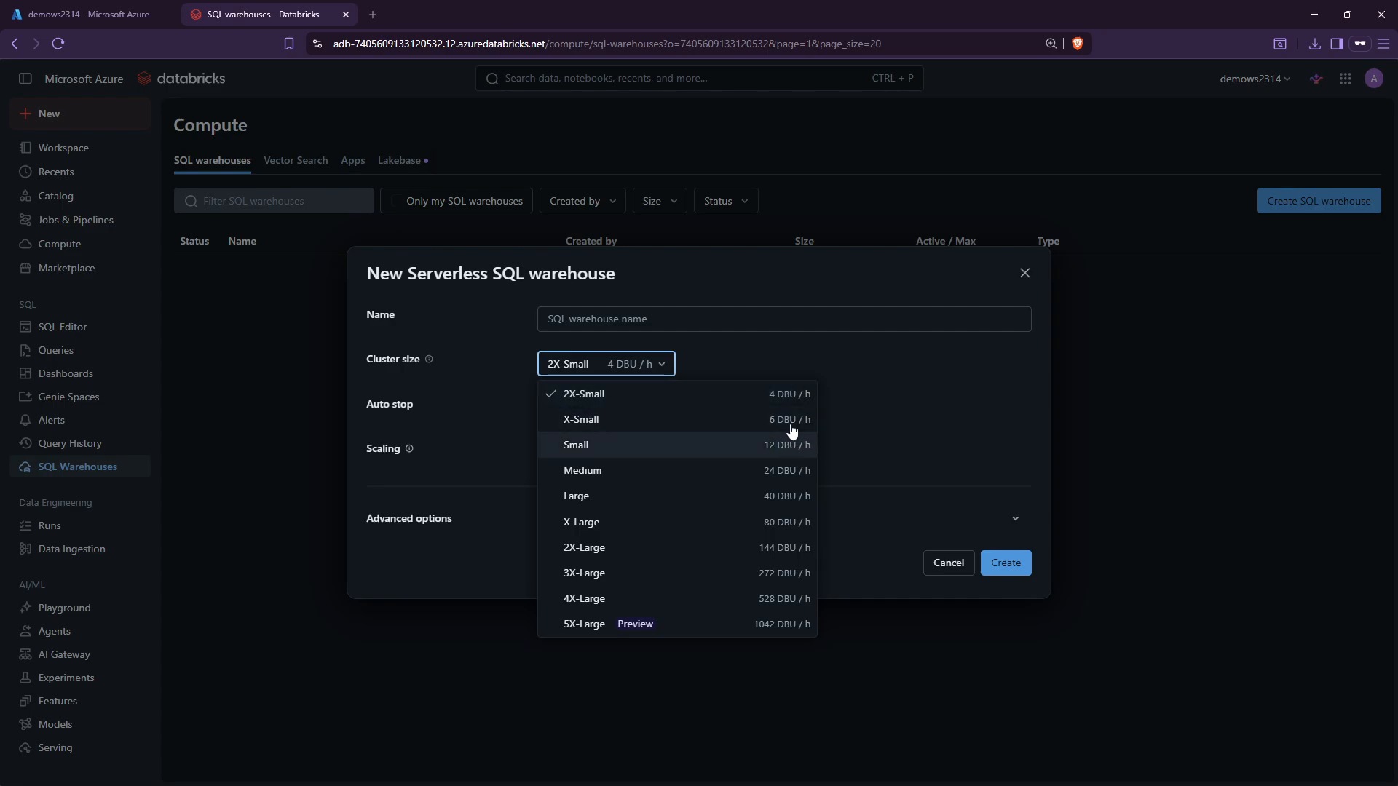
click(792, 397)
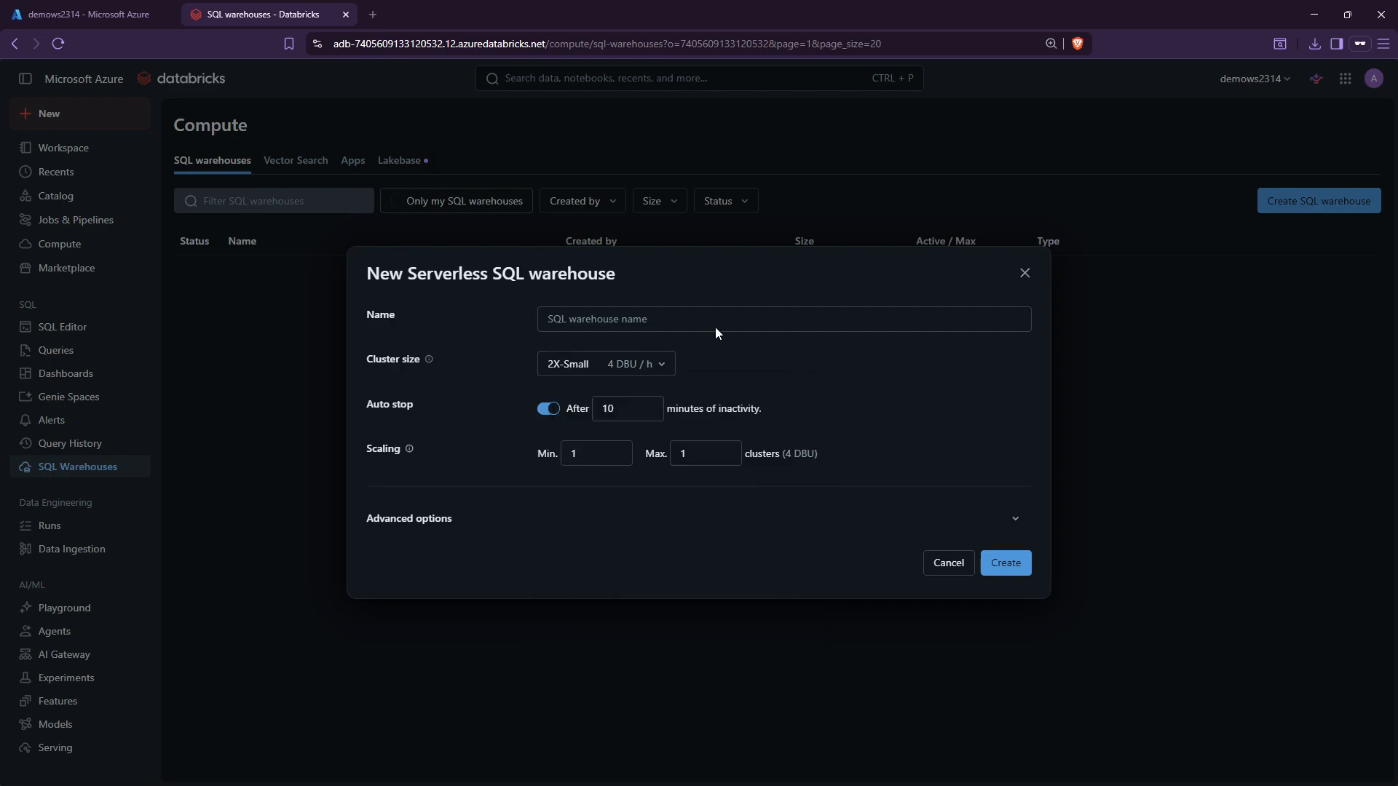
click(610, 320)
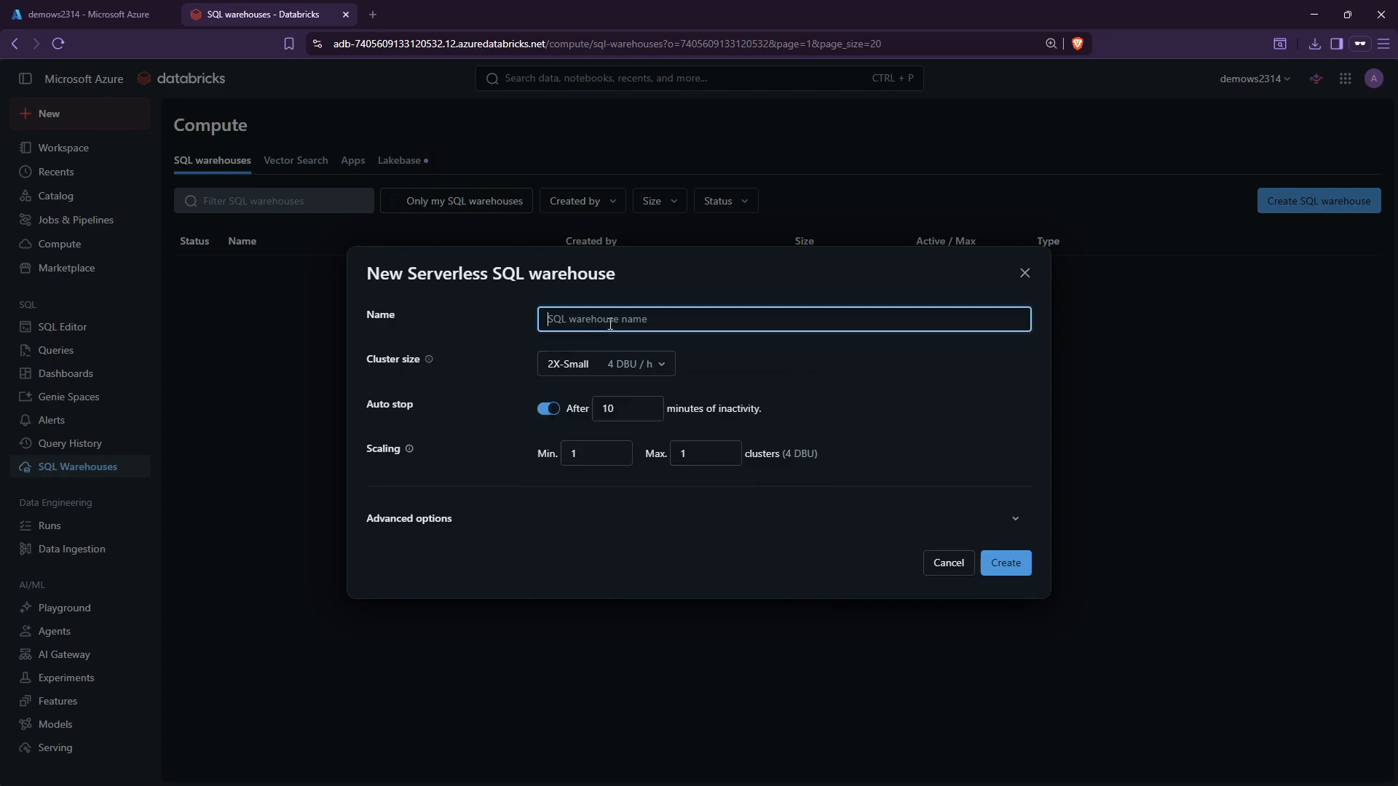
click(948, 563)
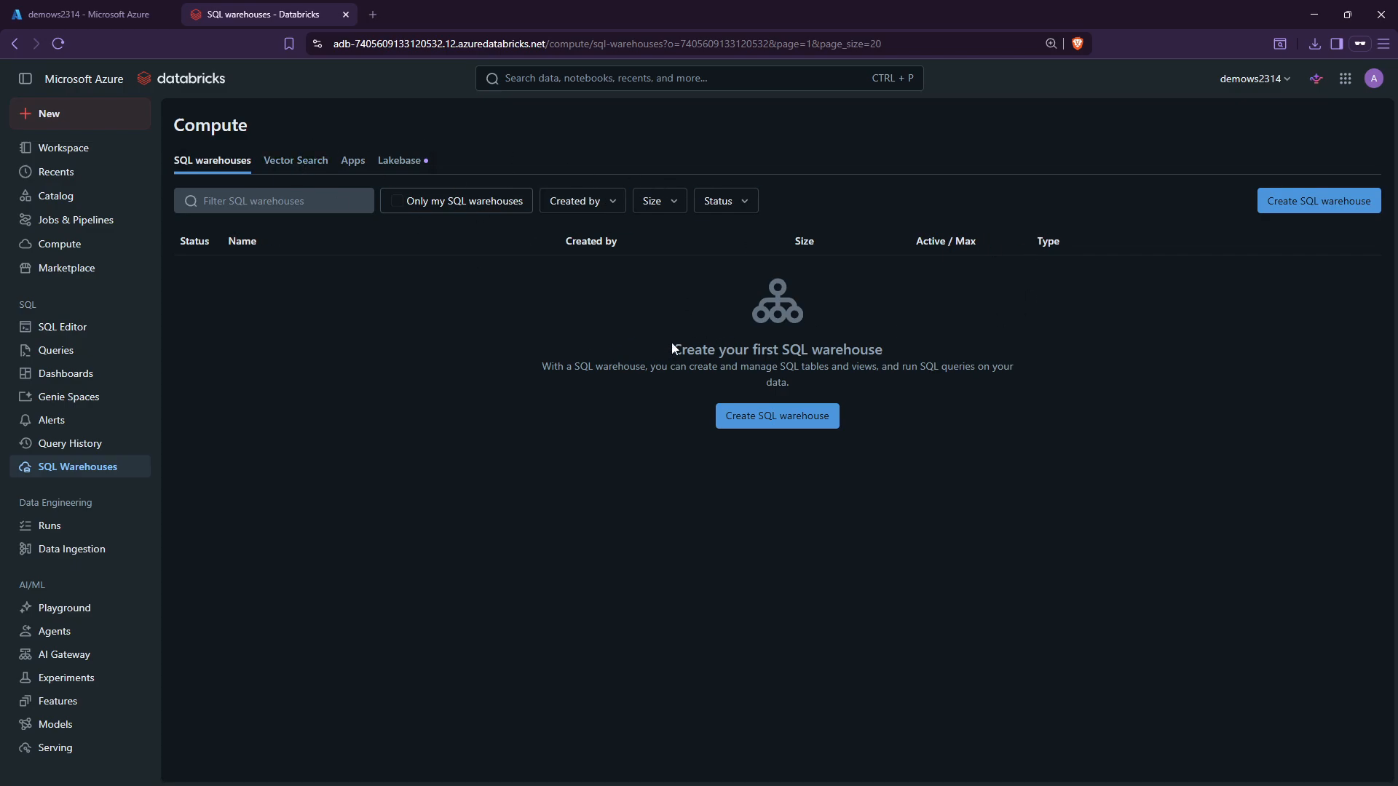
drag(673, 348, 1101, 374)
click(1108, 382)
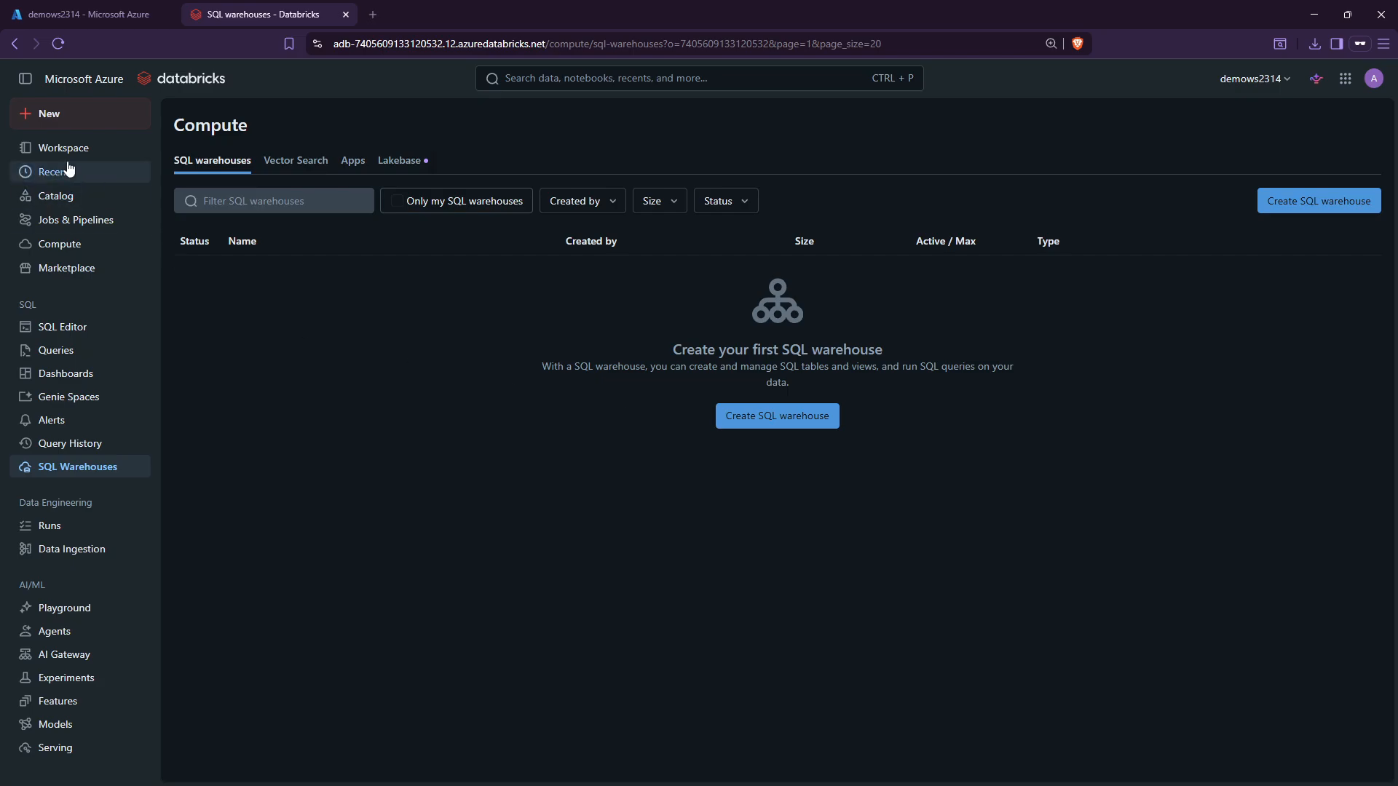
Switch between the workspace folder and the empty SQL warehouses page, ending on SQL warehouses.
click(76, 148)
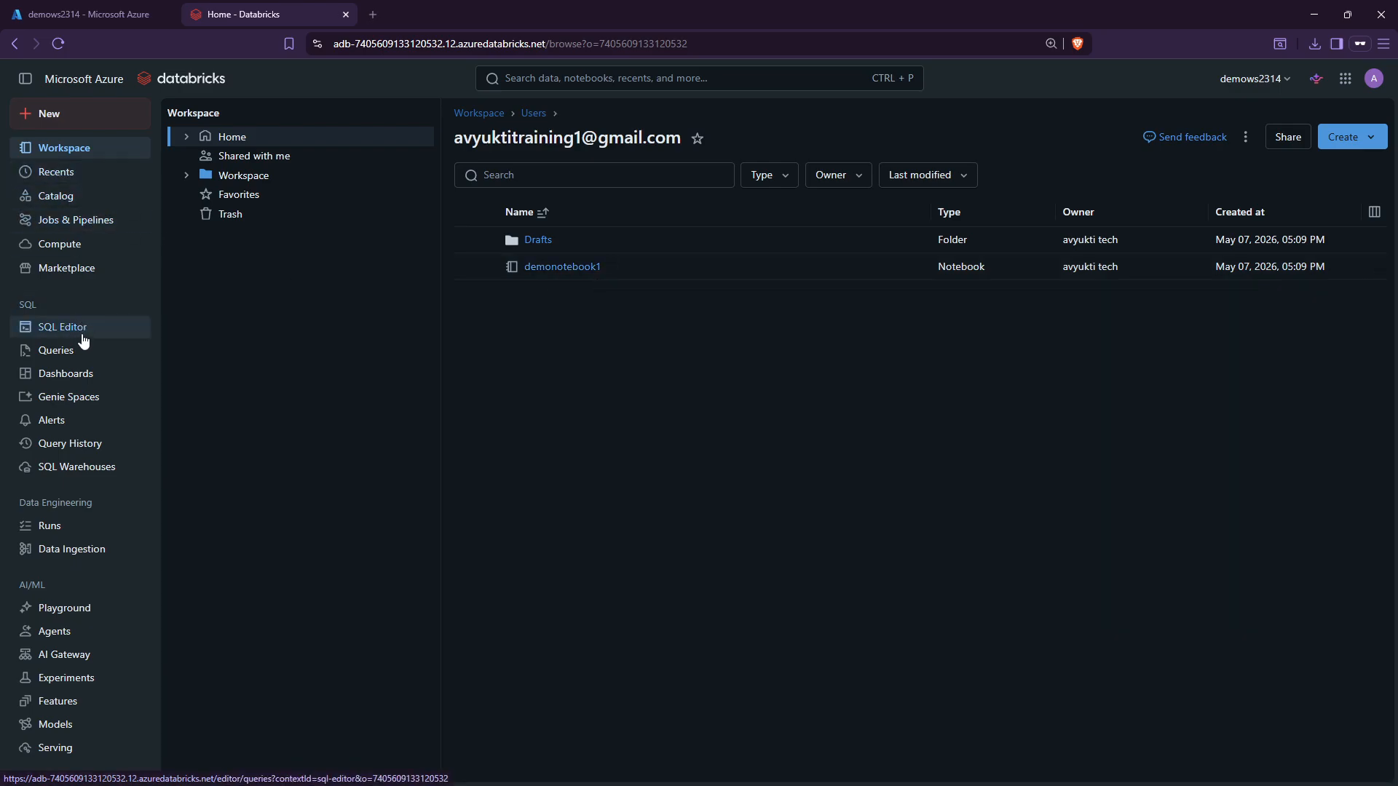
click(87, 467)
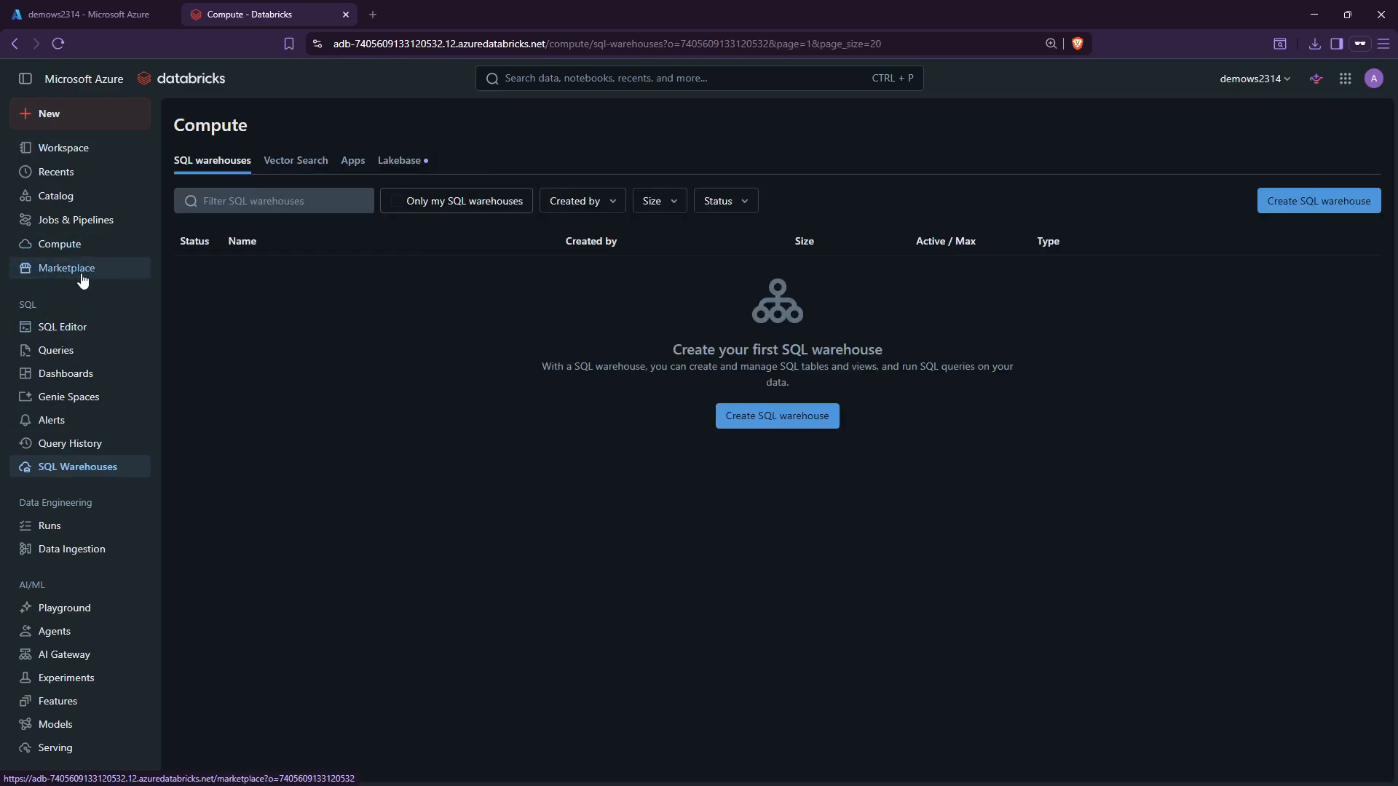
click(73, 156)
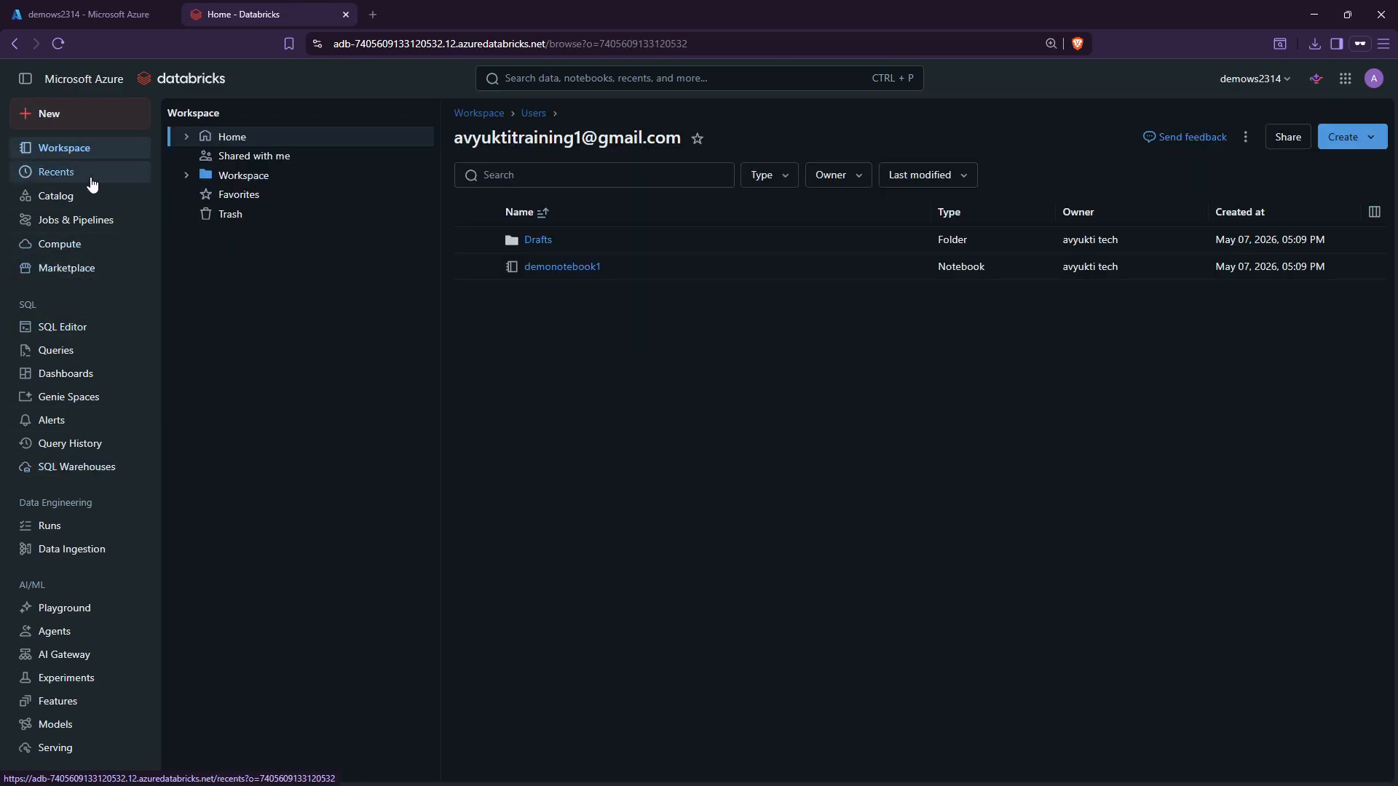
click(70, 472)
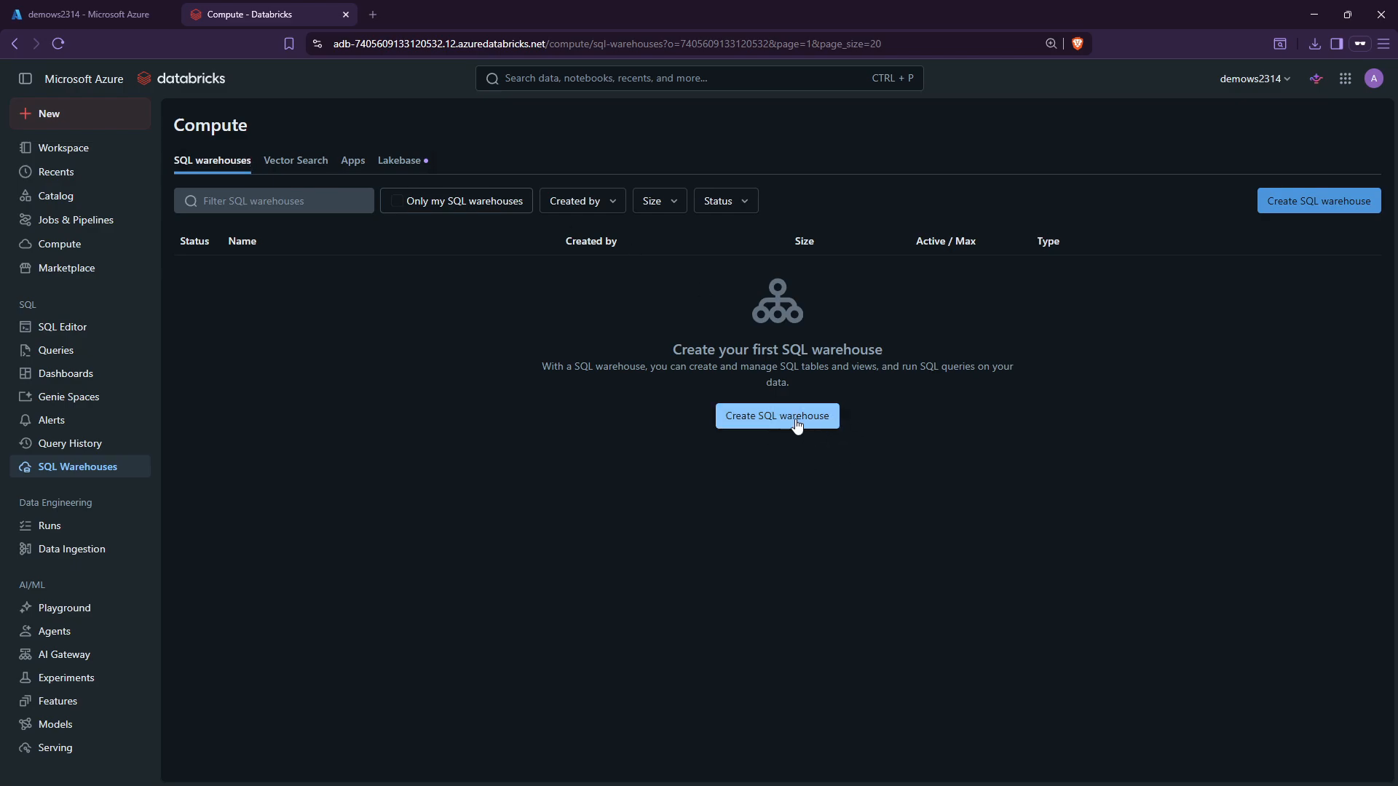
On Agents, dismiss the Document Intelligence banner and browse agent template types without creating one.
click(71, 633)
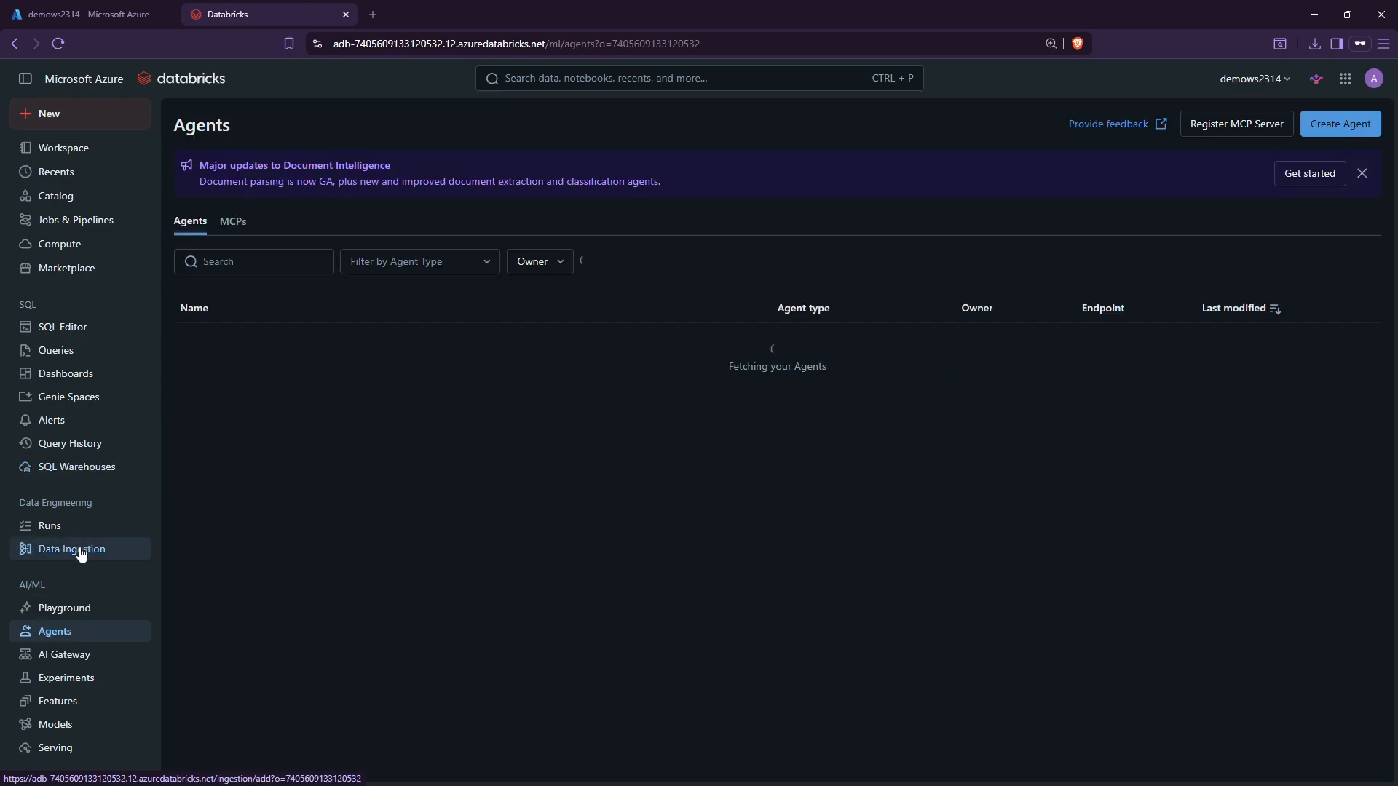
click(1362, 173)
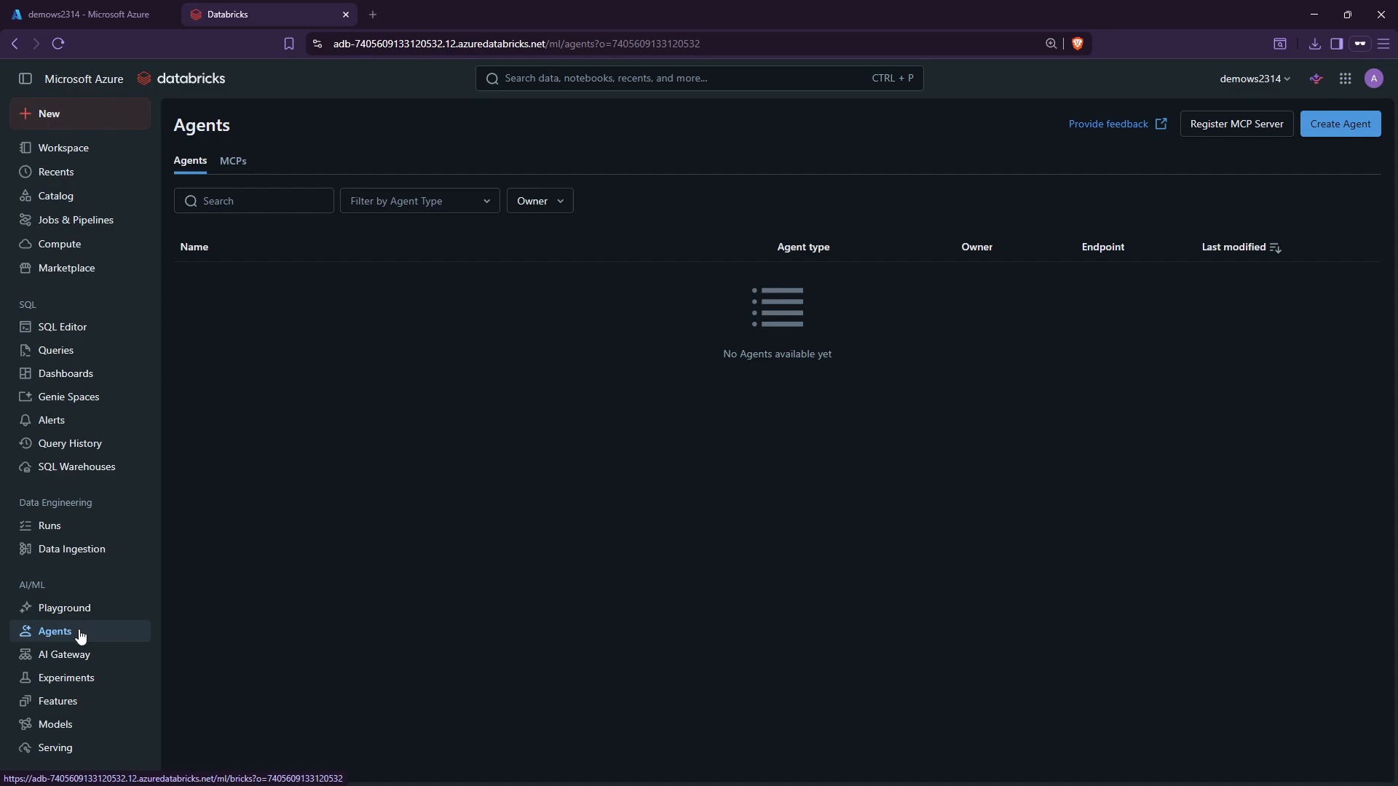
click(1326, 127)
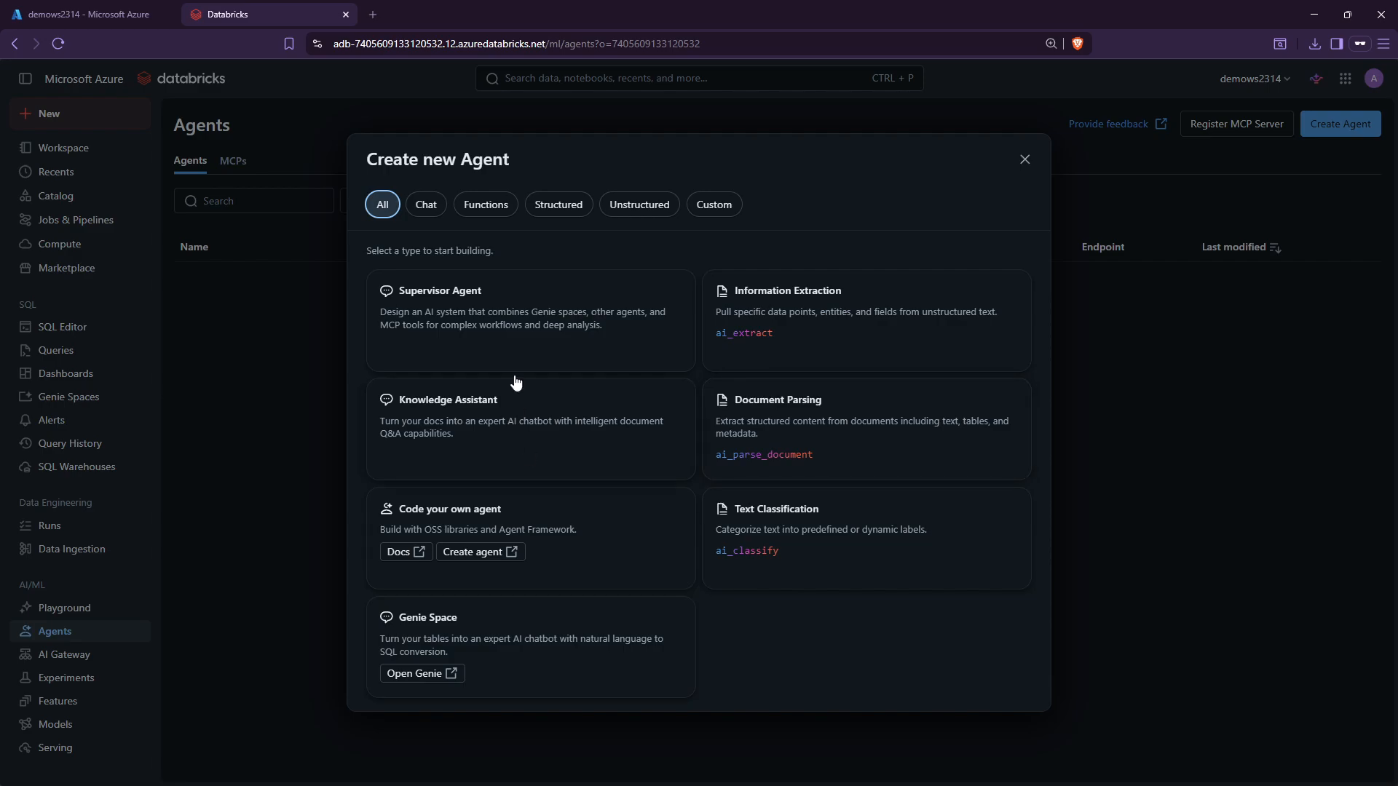
click(431, 211)
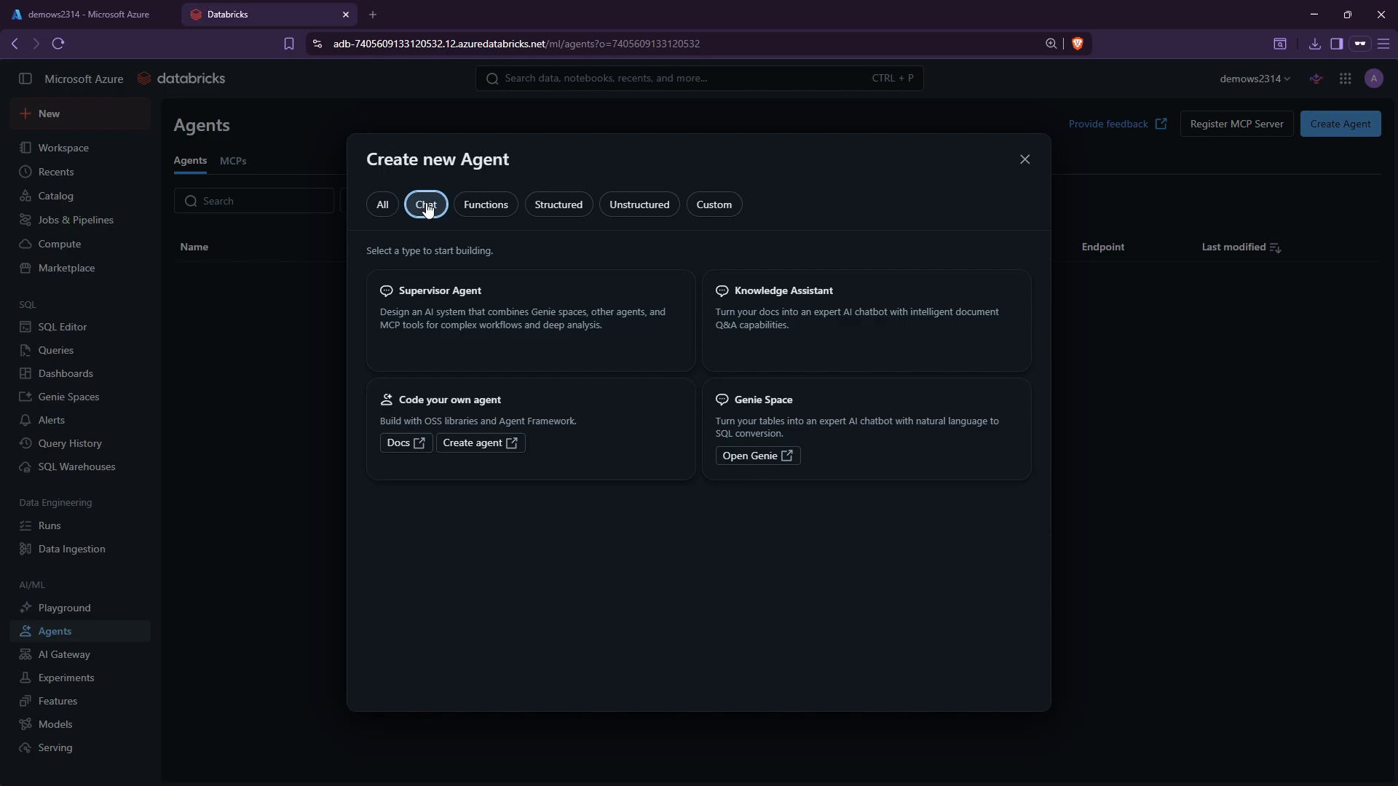
click(479, 212)
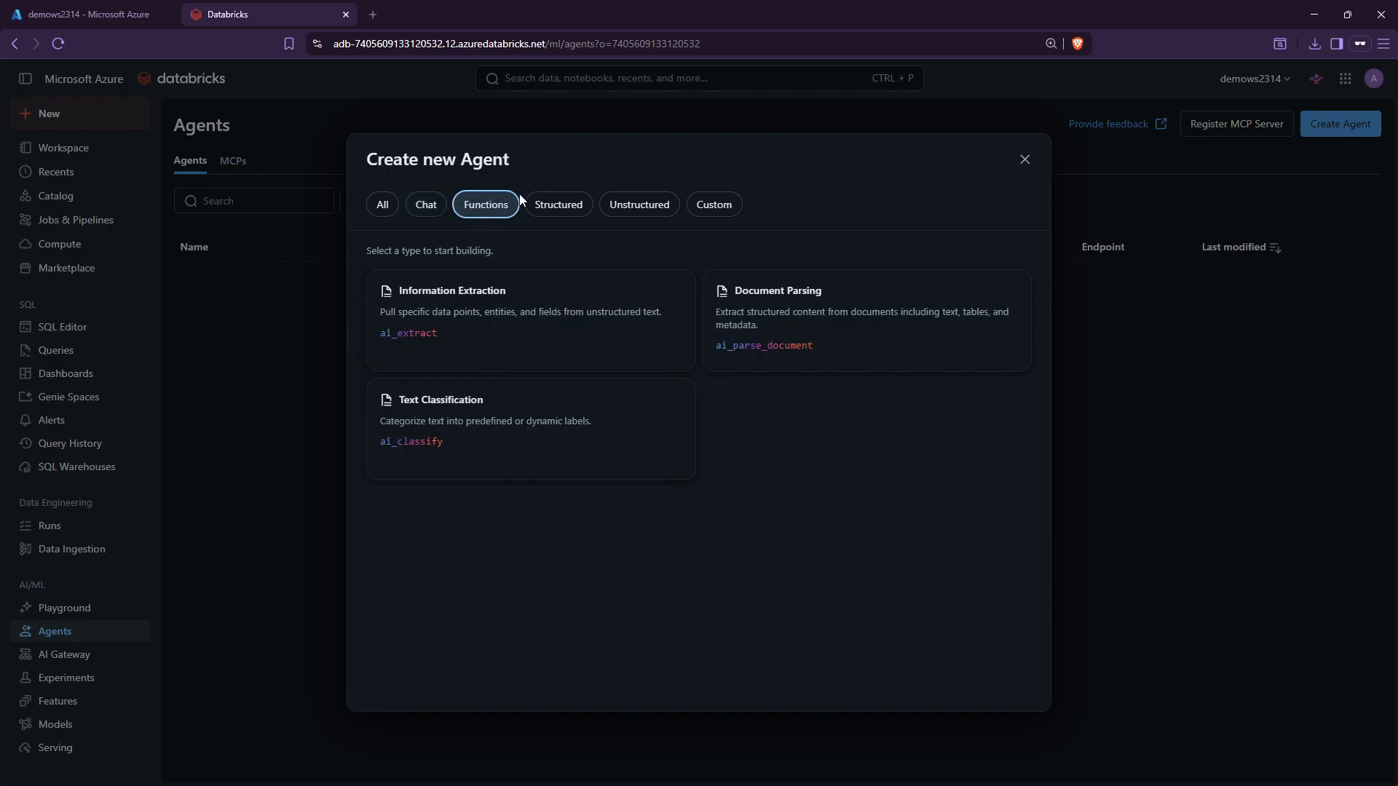
click(575, 209)
click(645, 210)
click(712, 207)
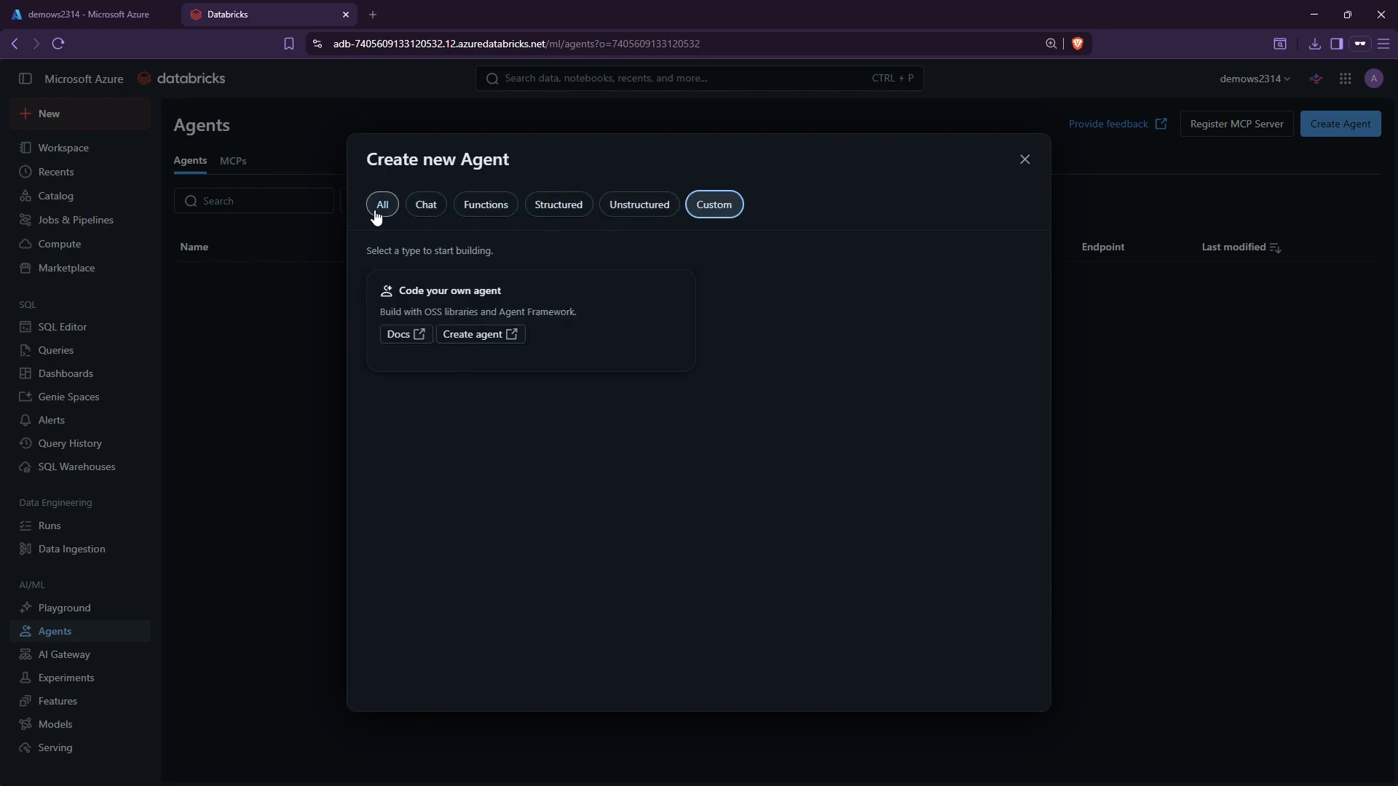
click(377, 212)
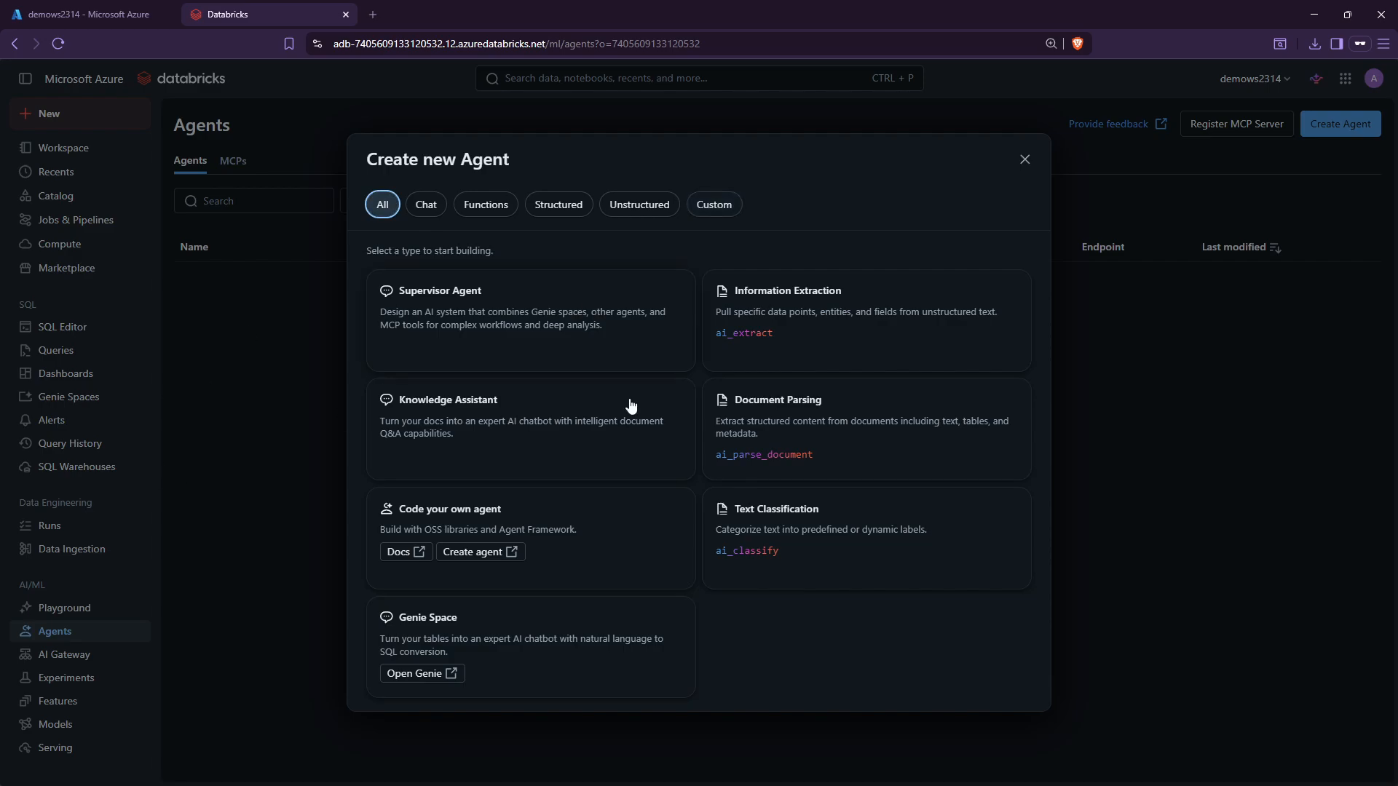
click(1026, 159)
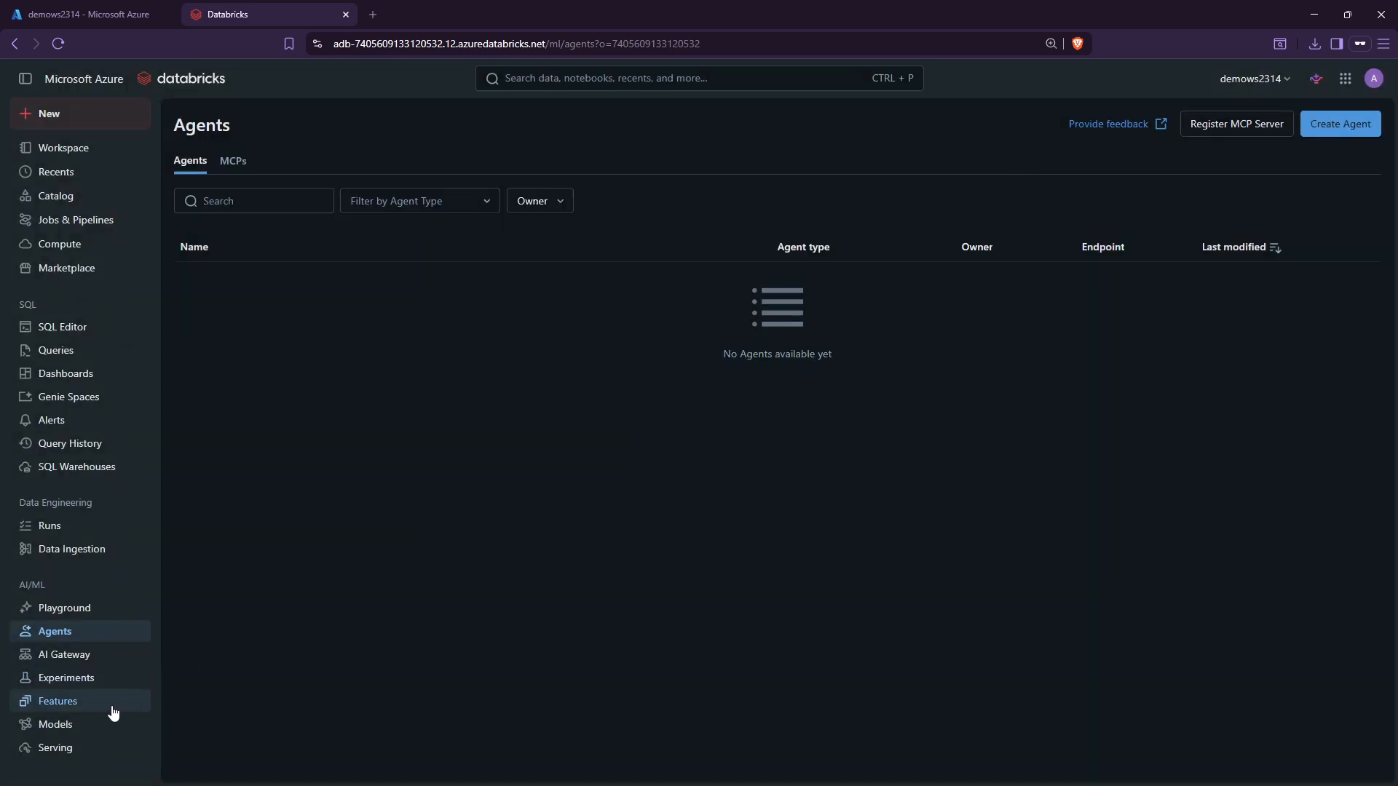
Look over the Registered Models page and workspace switcher, then view the AI Gateway's DBSQL MCP Server.
click(69, 732)
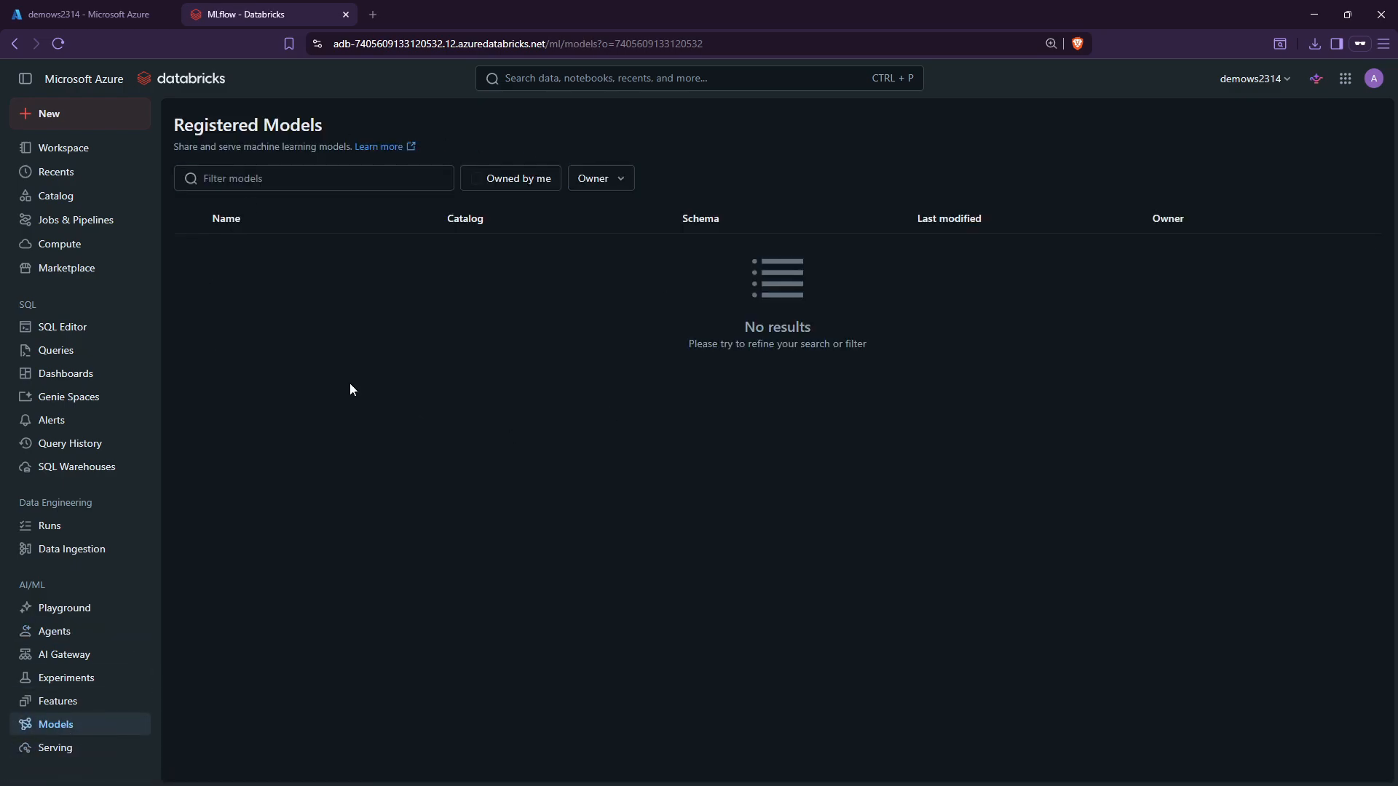
click(343, 177)
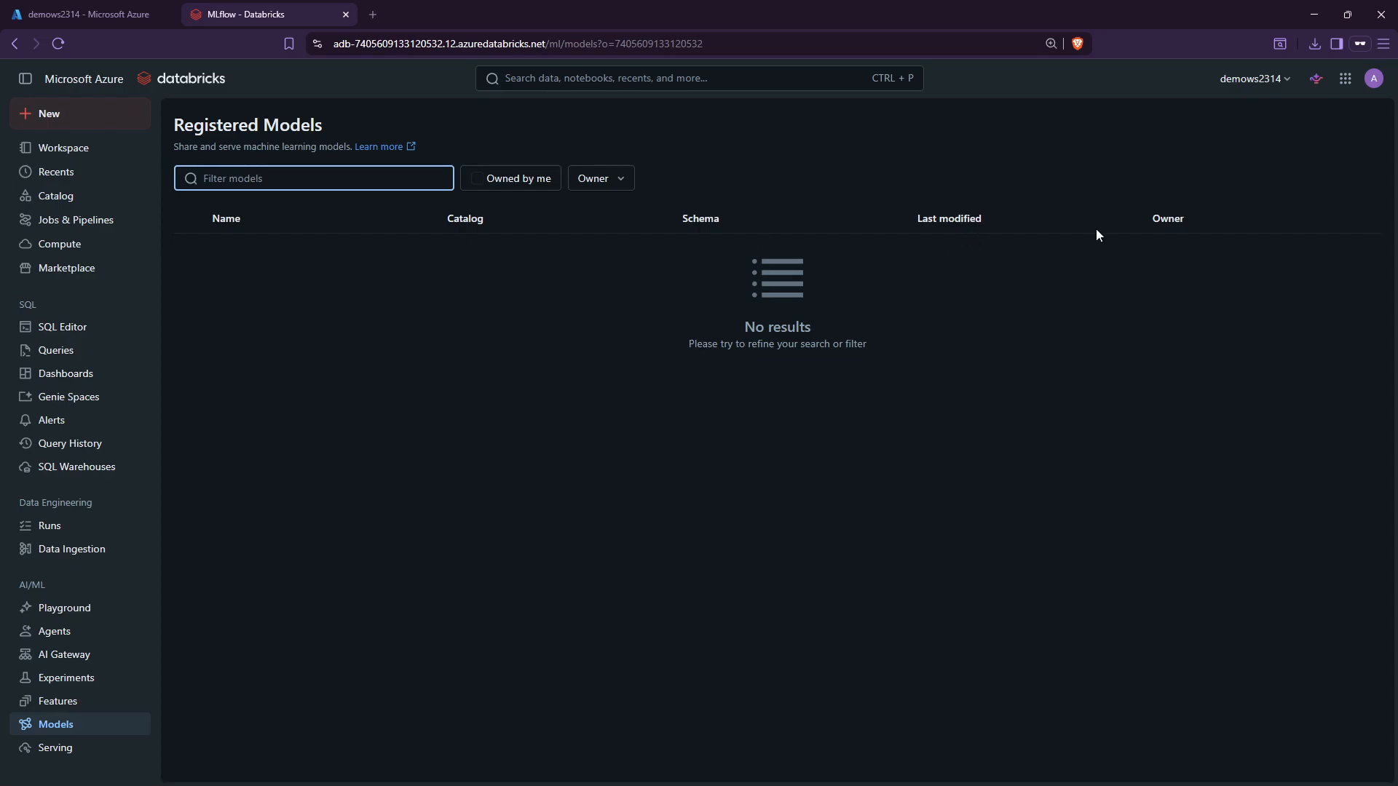
click(1272, 81)
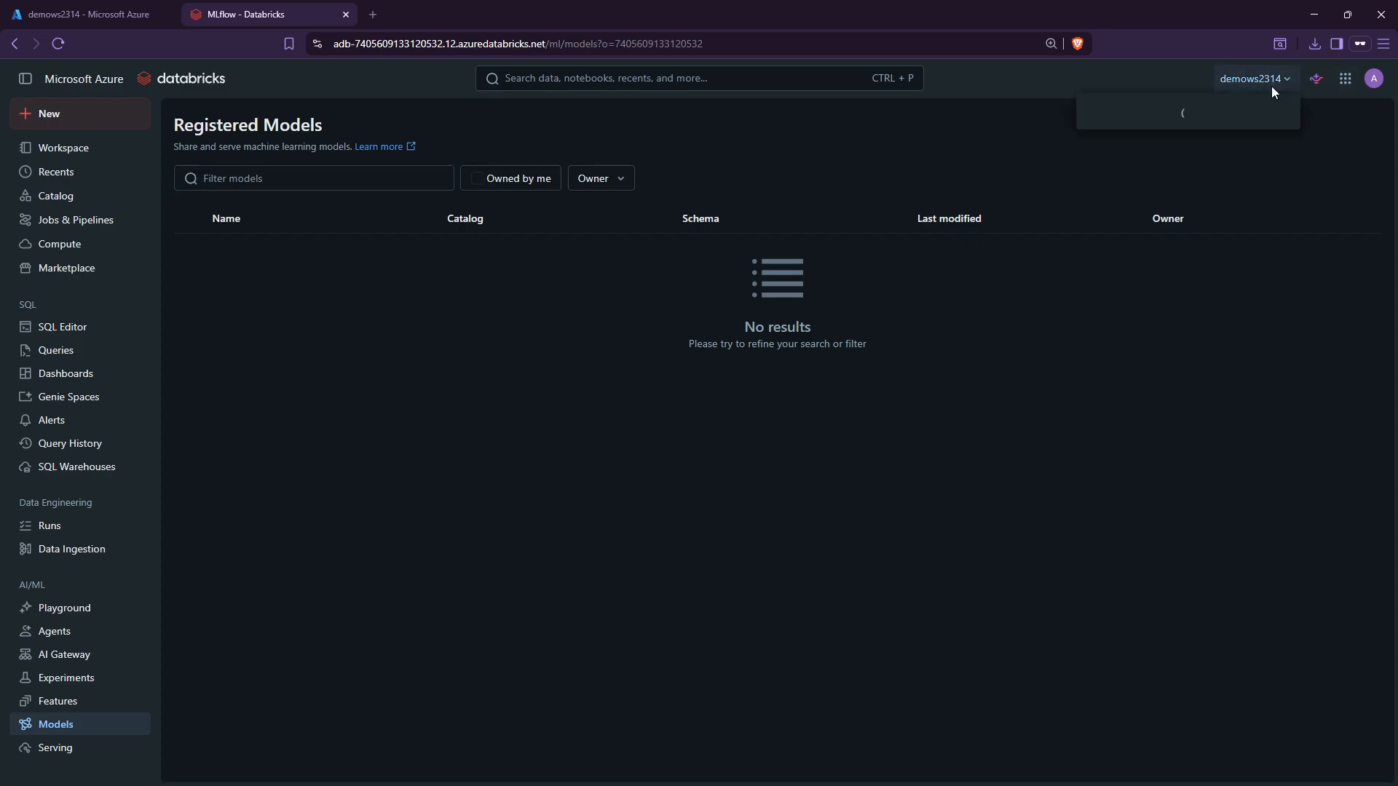
click(1043, 386)
click(318, 171)
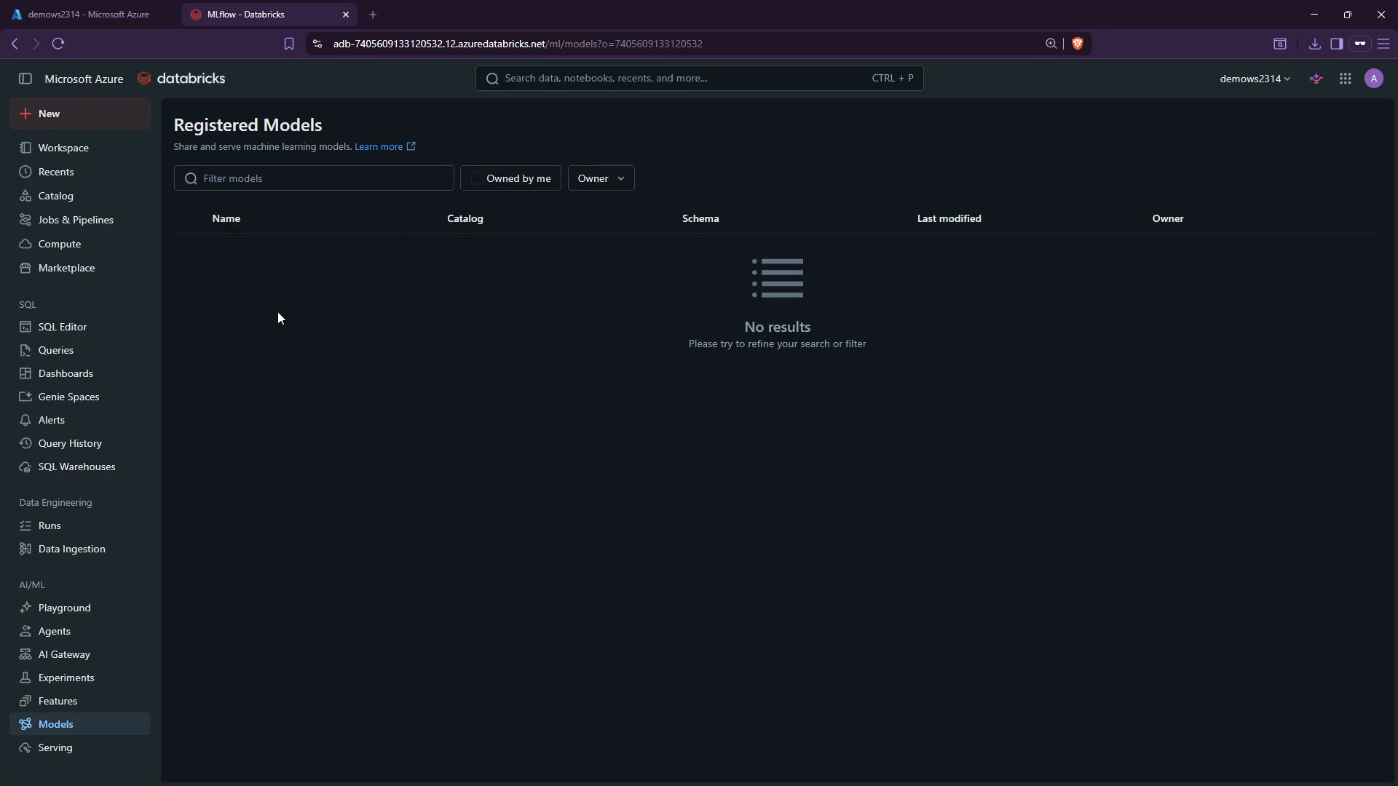
click(76, 657)
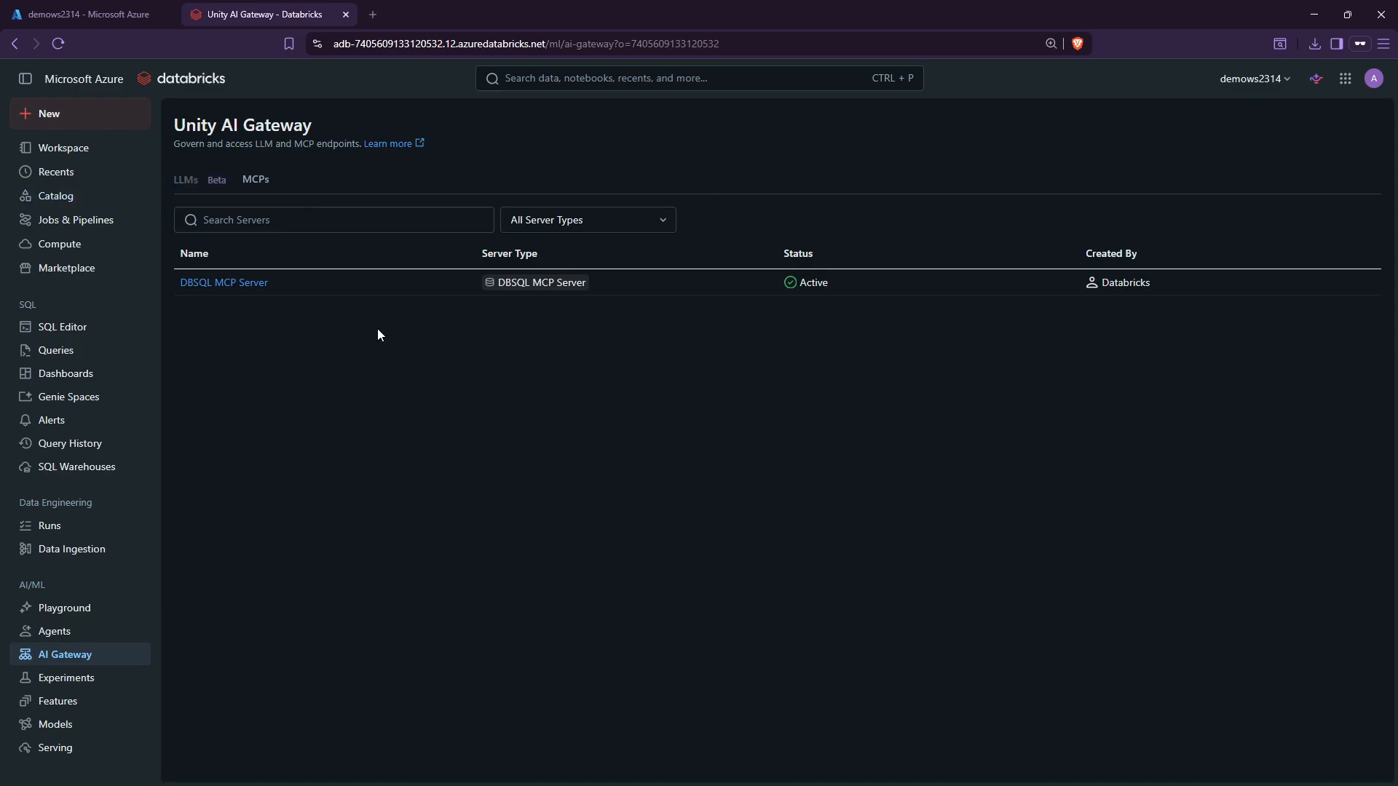
Put the Playground in Agent mode with GPT OSS 120B kept as the endpoint.
click(101, 609)
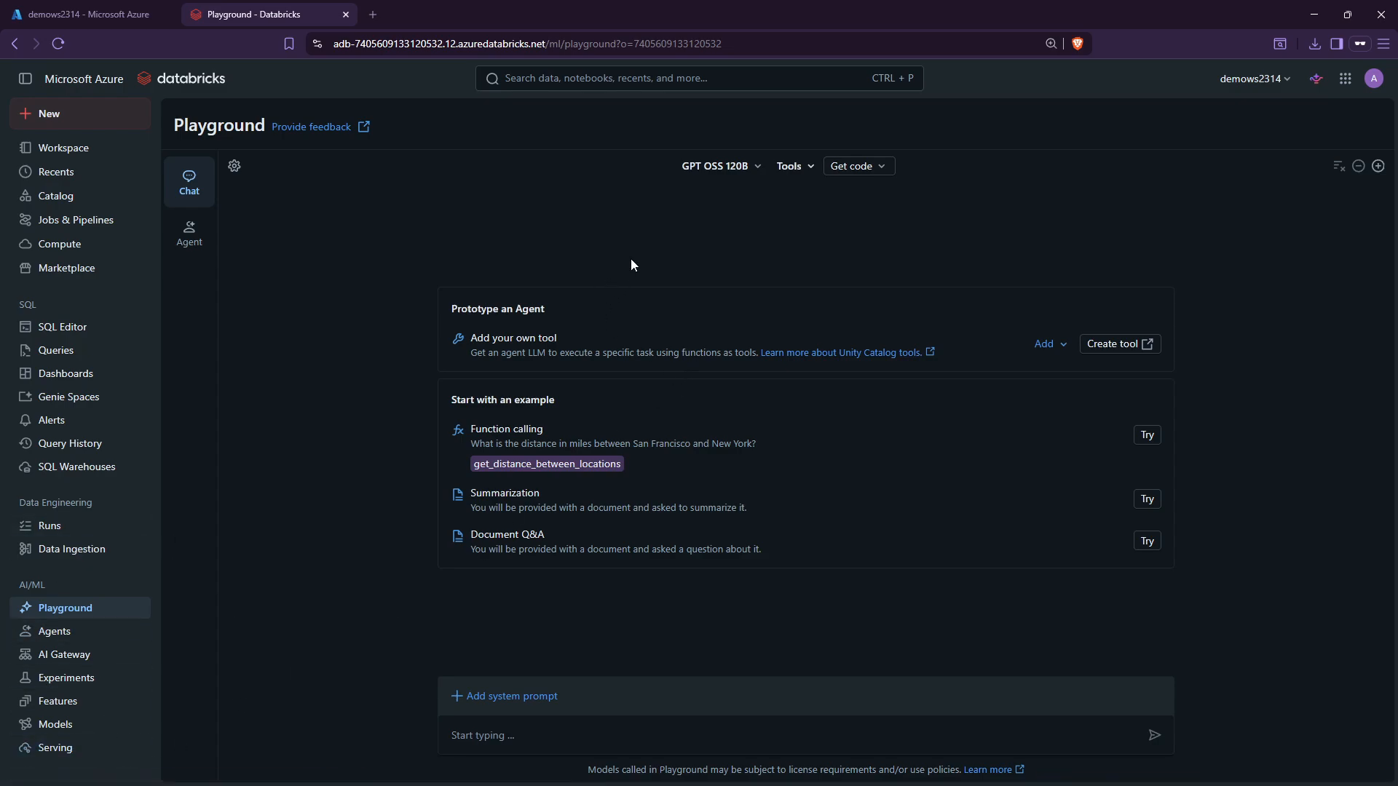
click(757, 166)
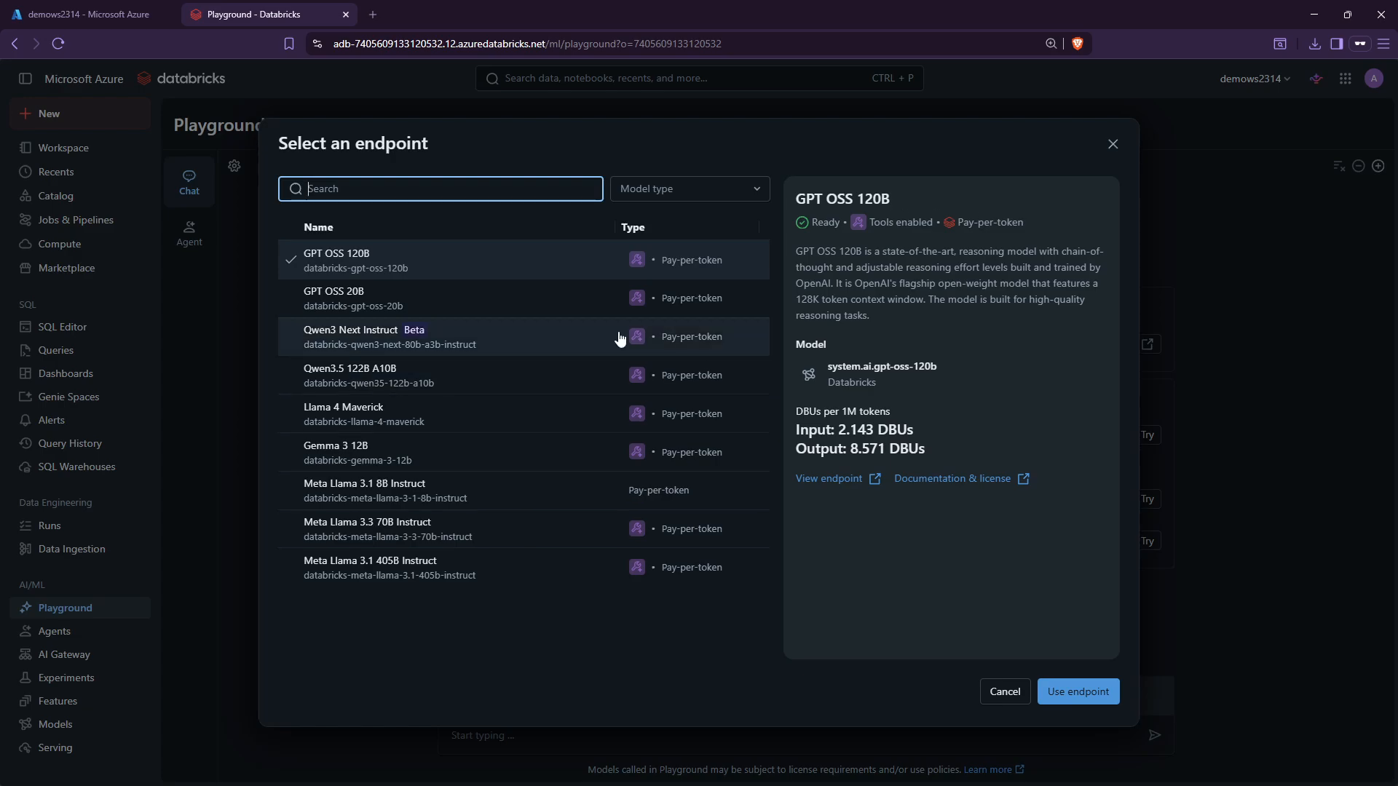
click(1113, 143)
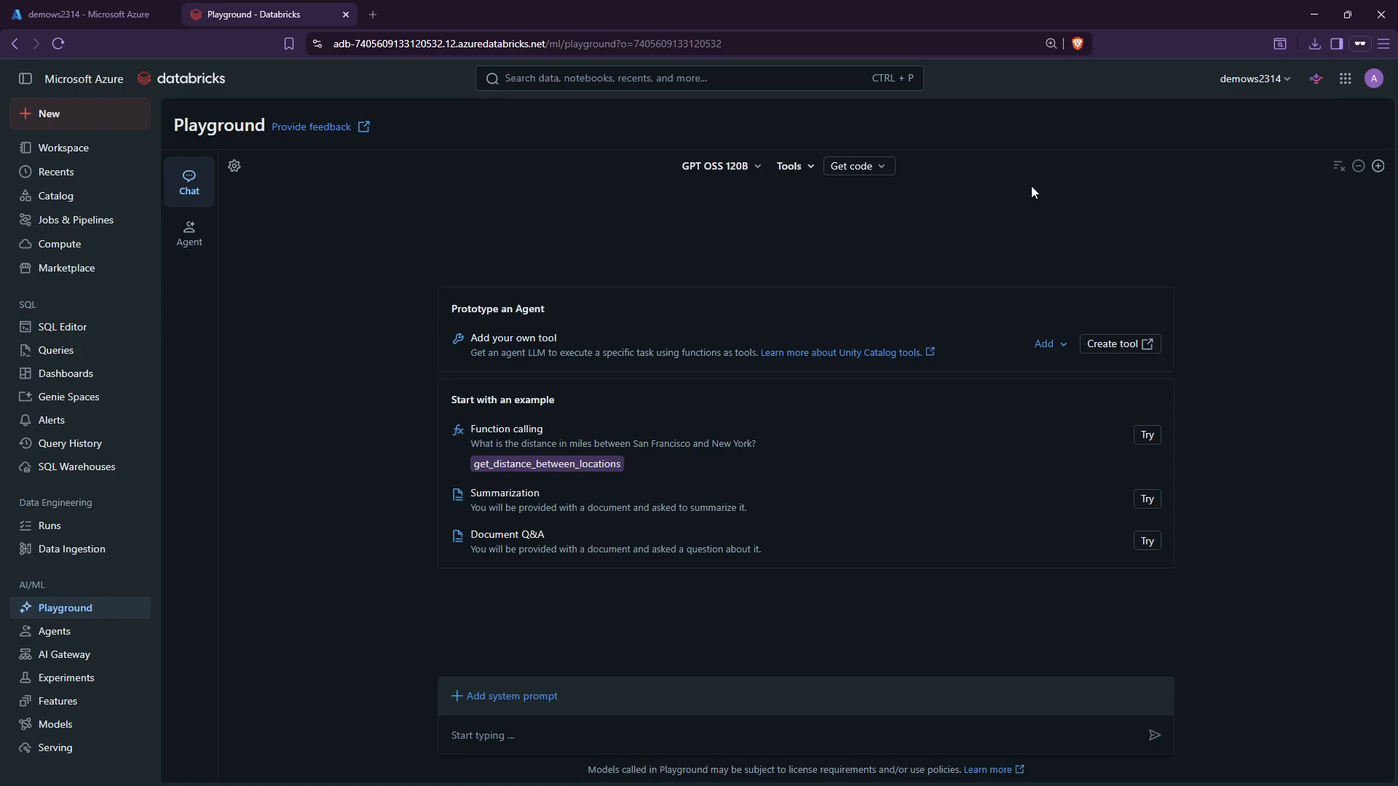
click(189, 235)
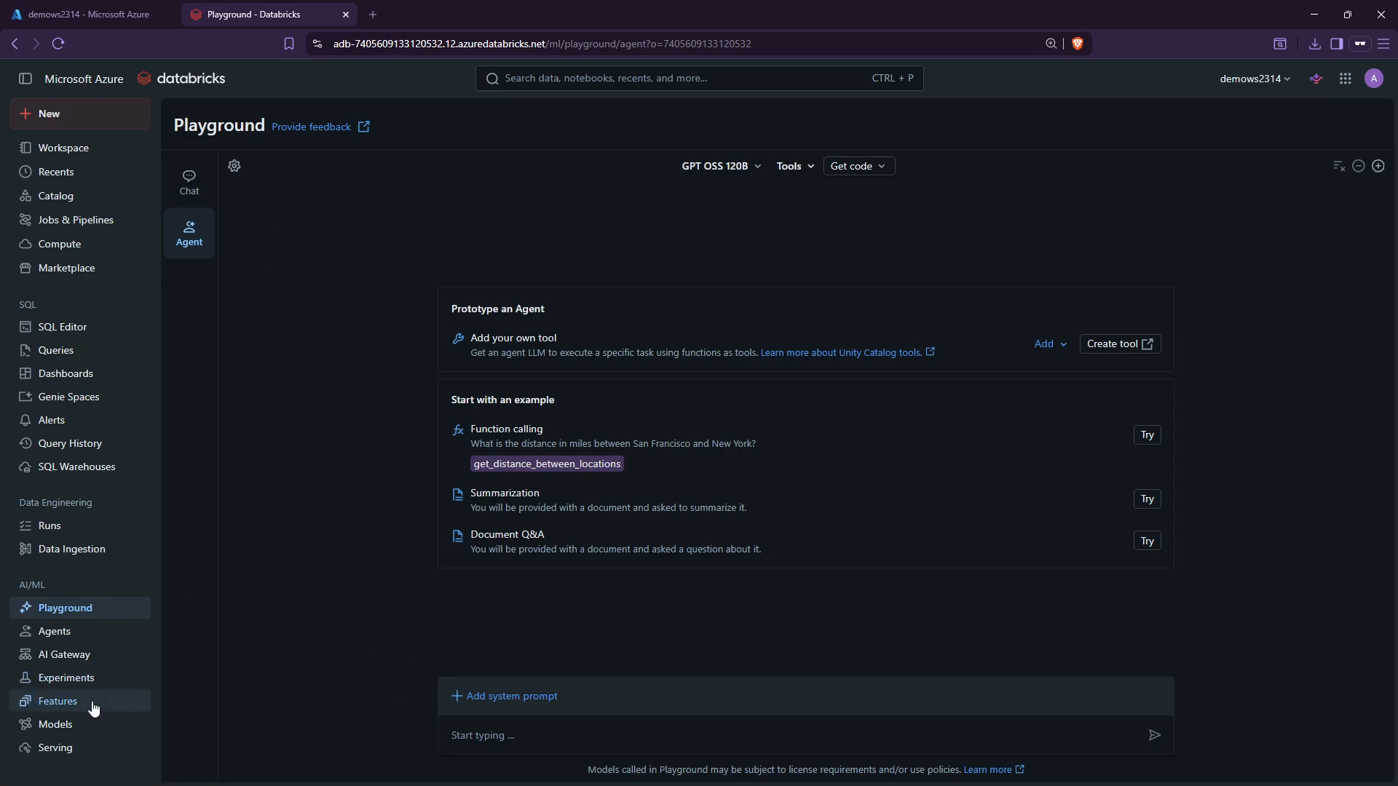
click(72, 748)
Pass through the Models and empty Features pages to the empty Experiments page.
click(75, 726)
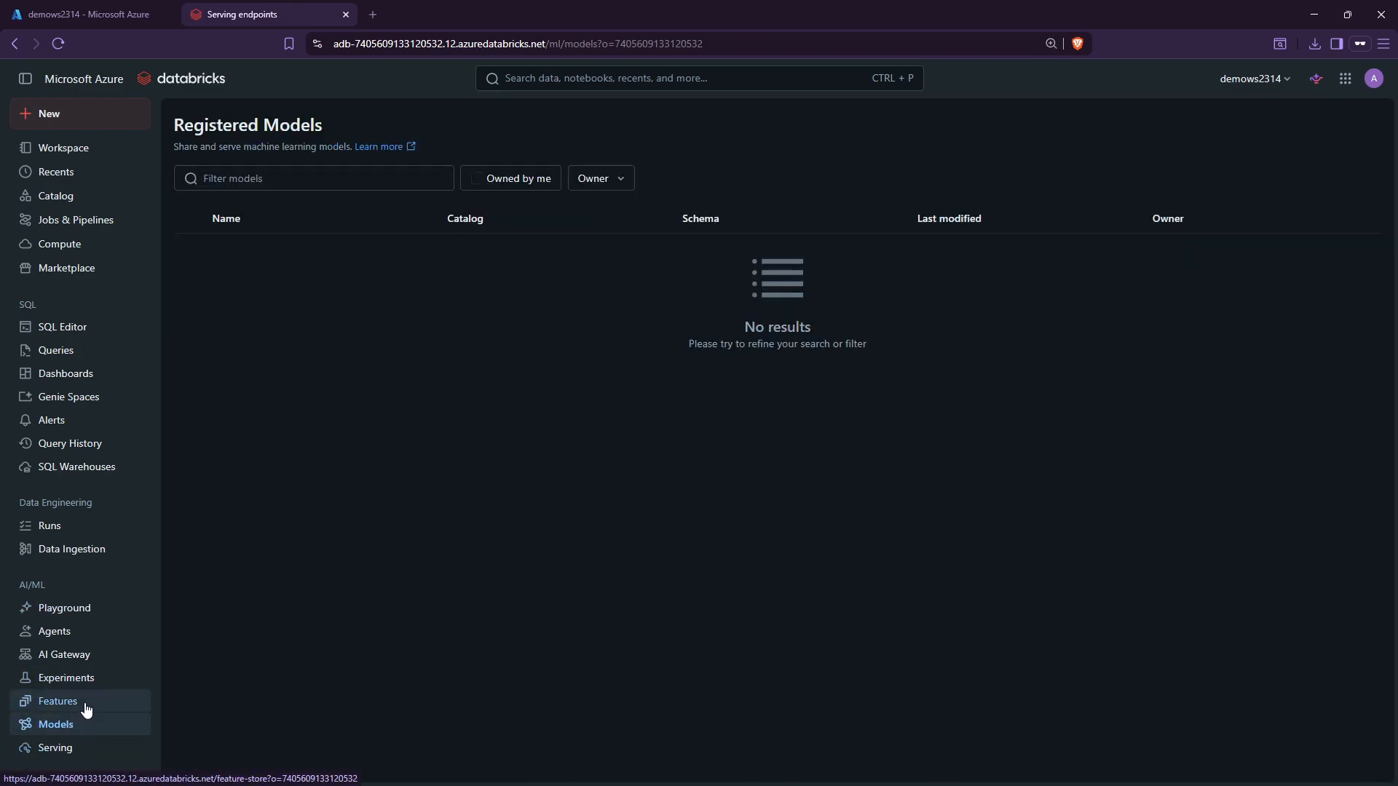
click(87, 702)
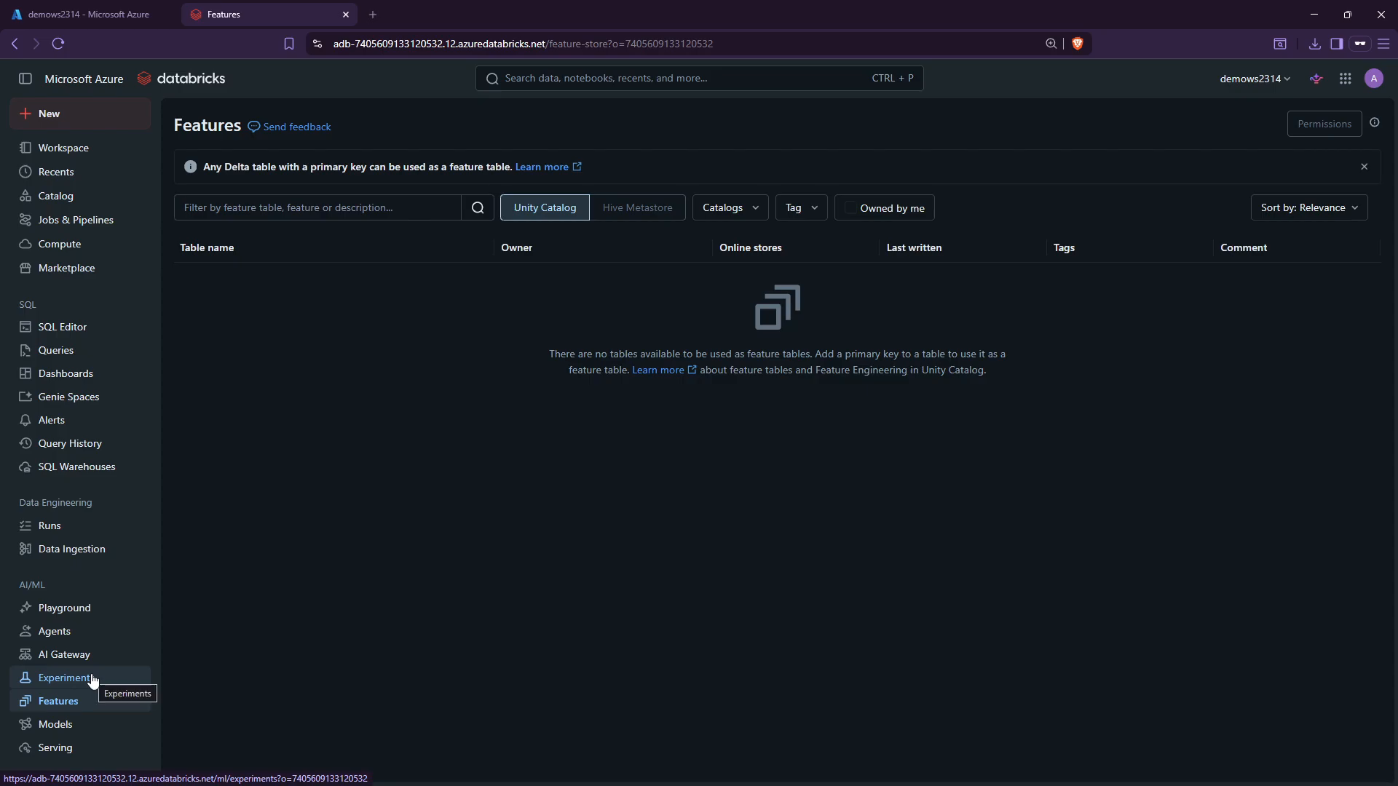
click(93, 680)
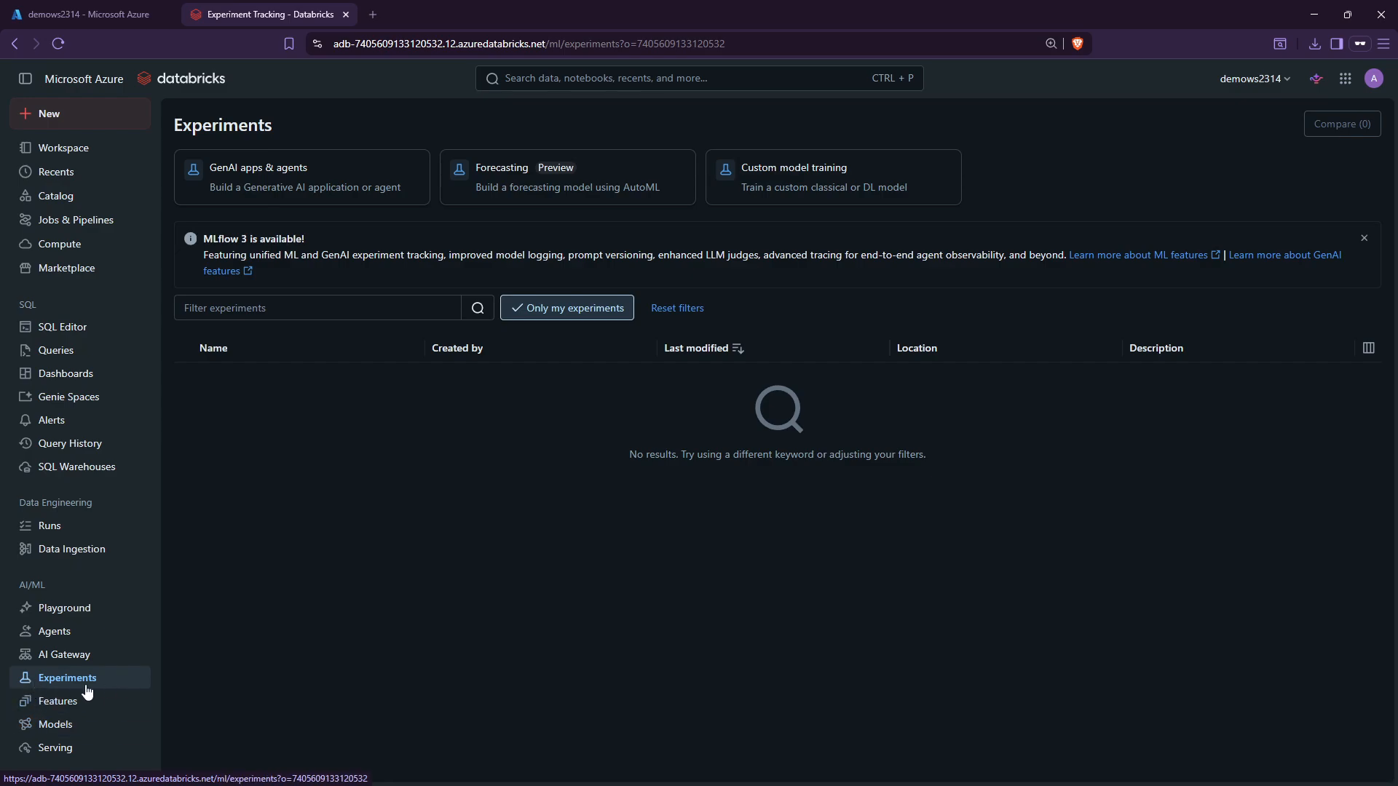
click(311, 178)
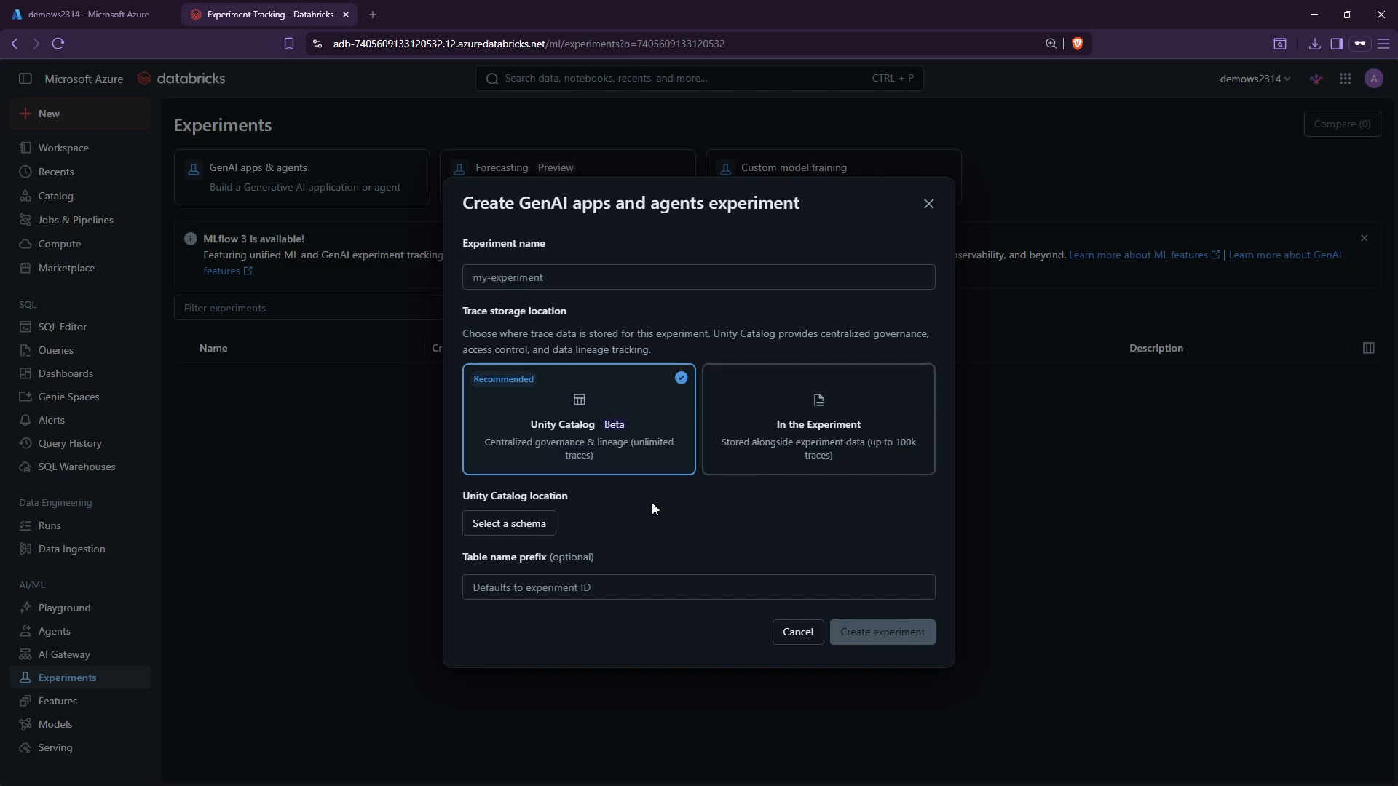
click(518, 283)
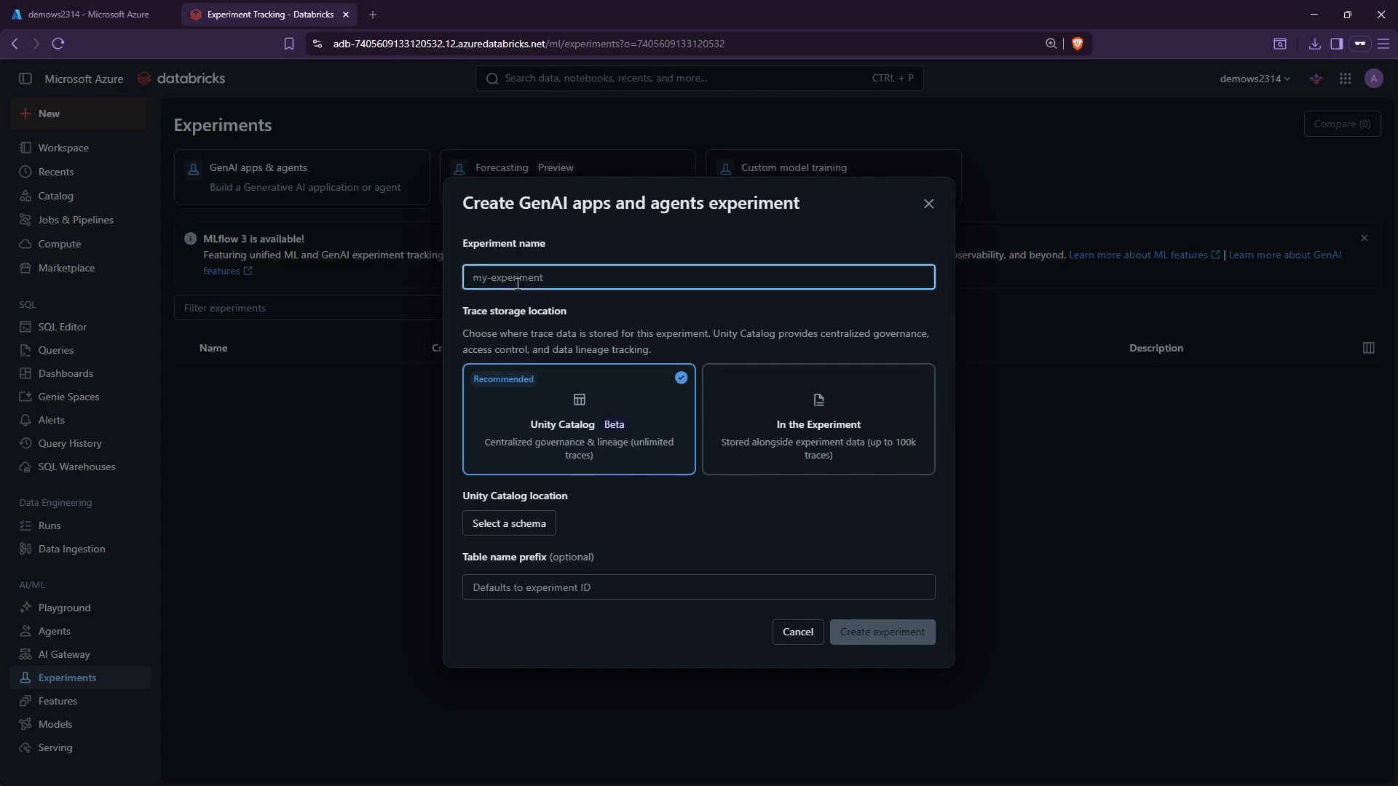
click(488, 587)
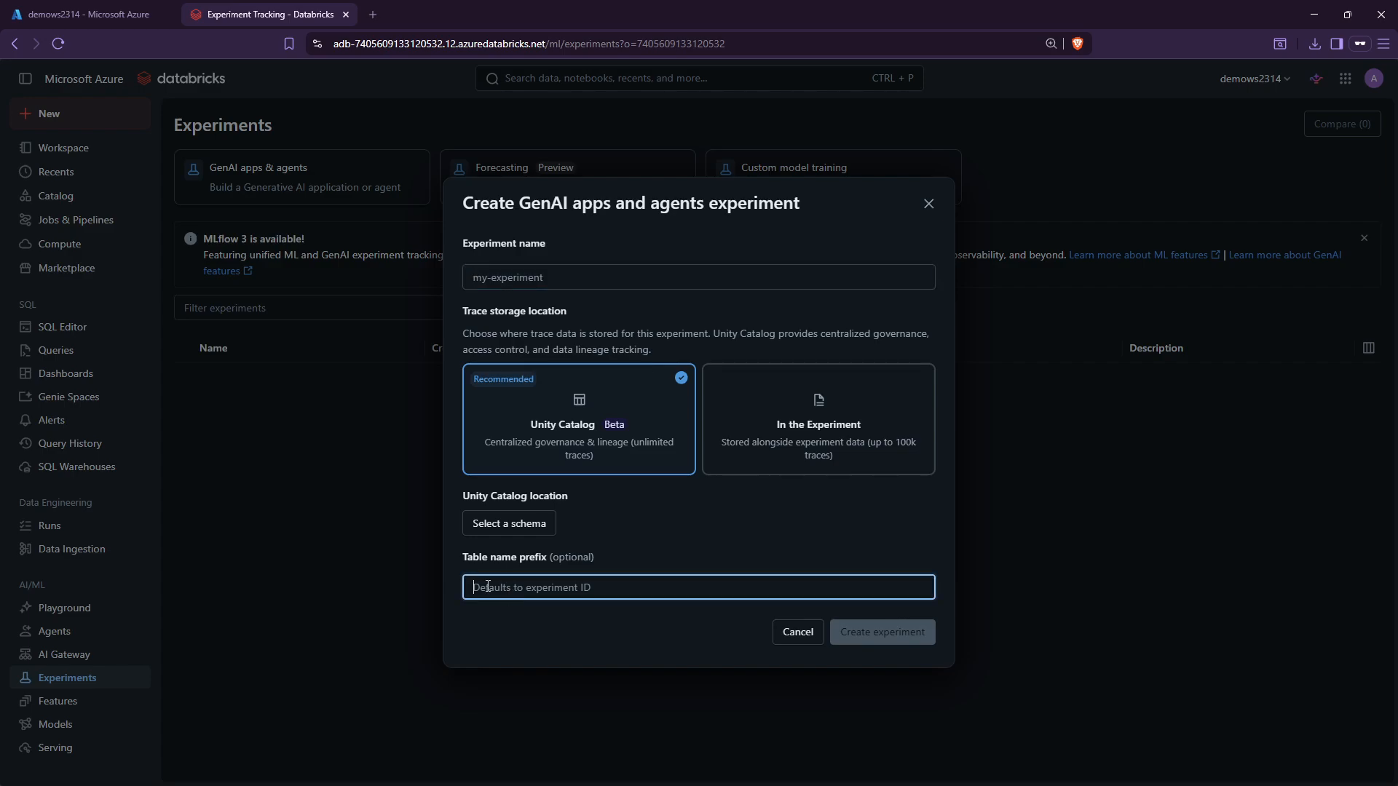
click(929, 204)
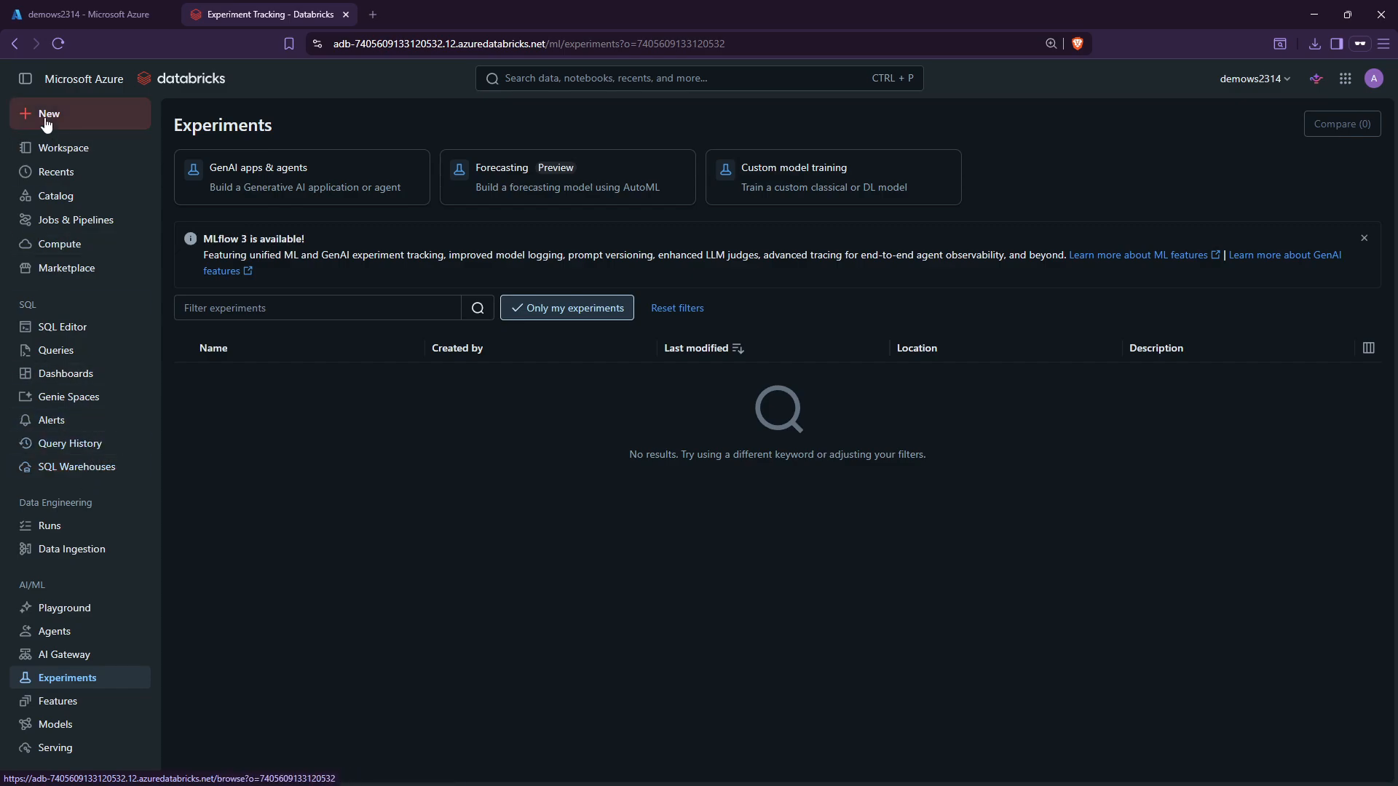
Return to the Workspace home folder holding Drafts and demonotebook1.
click(72, 148)
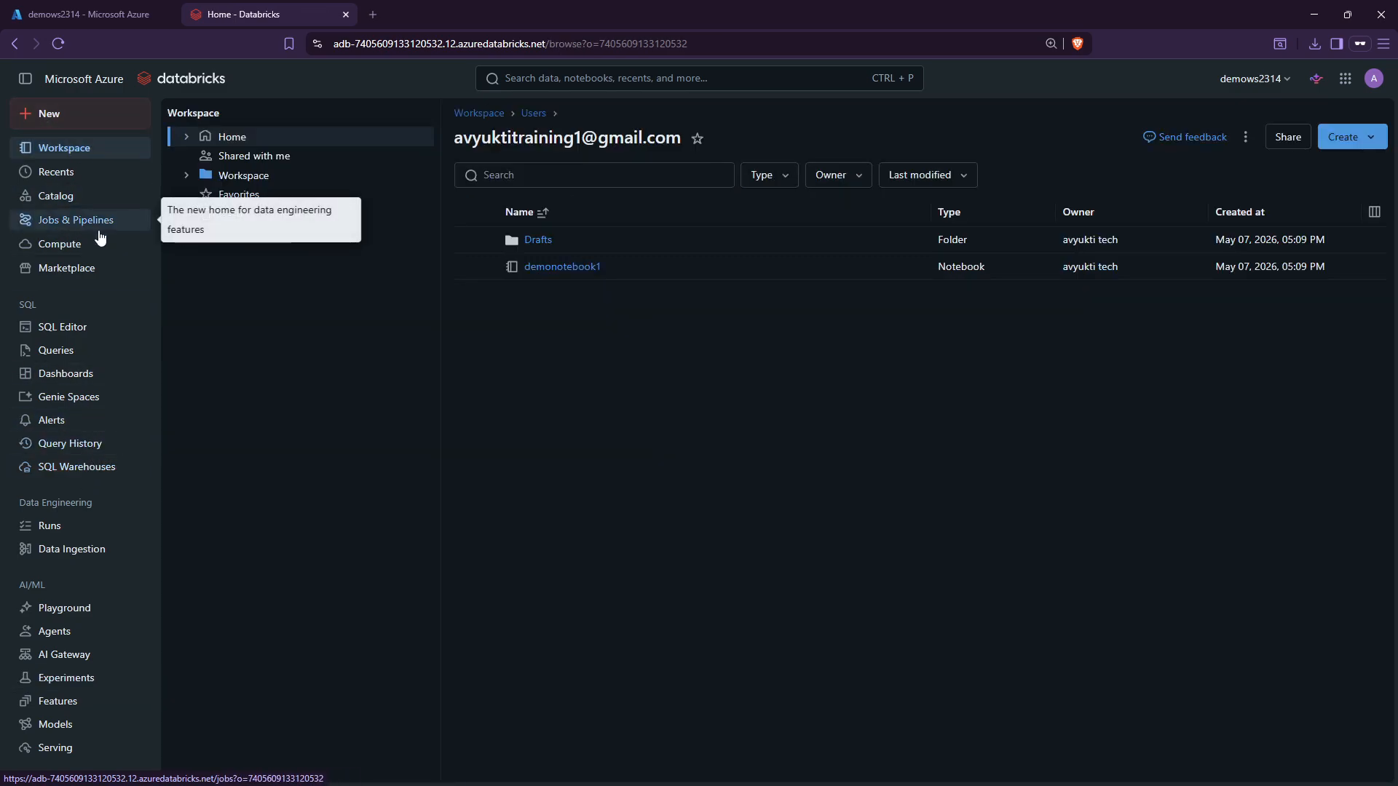